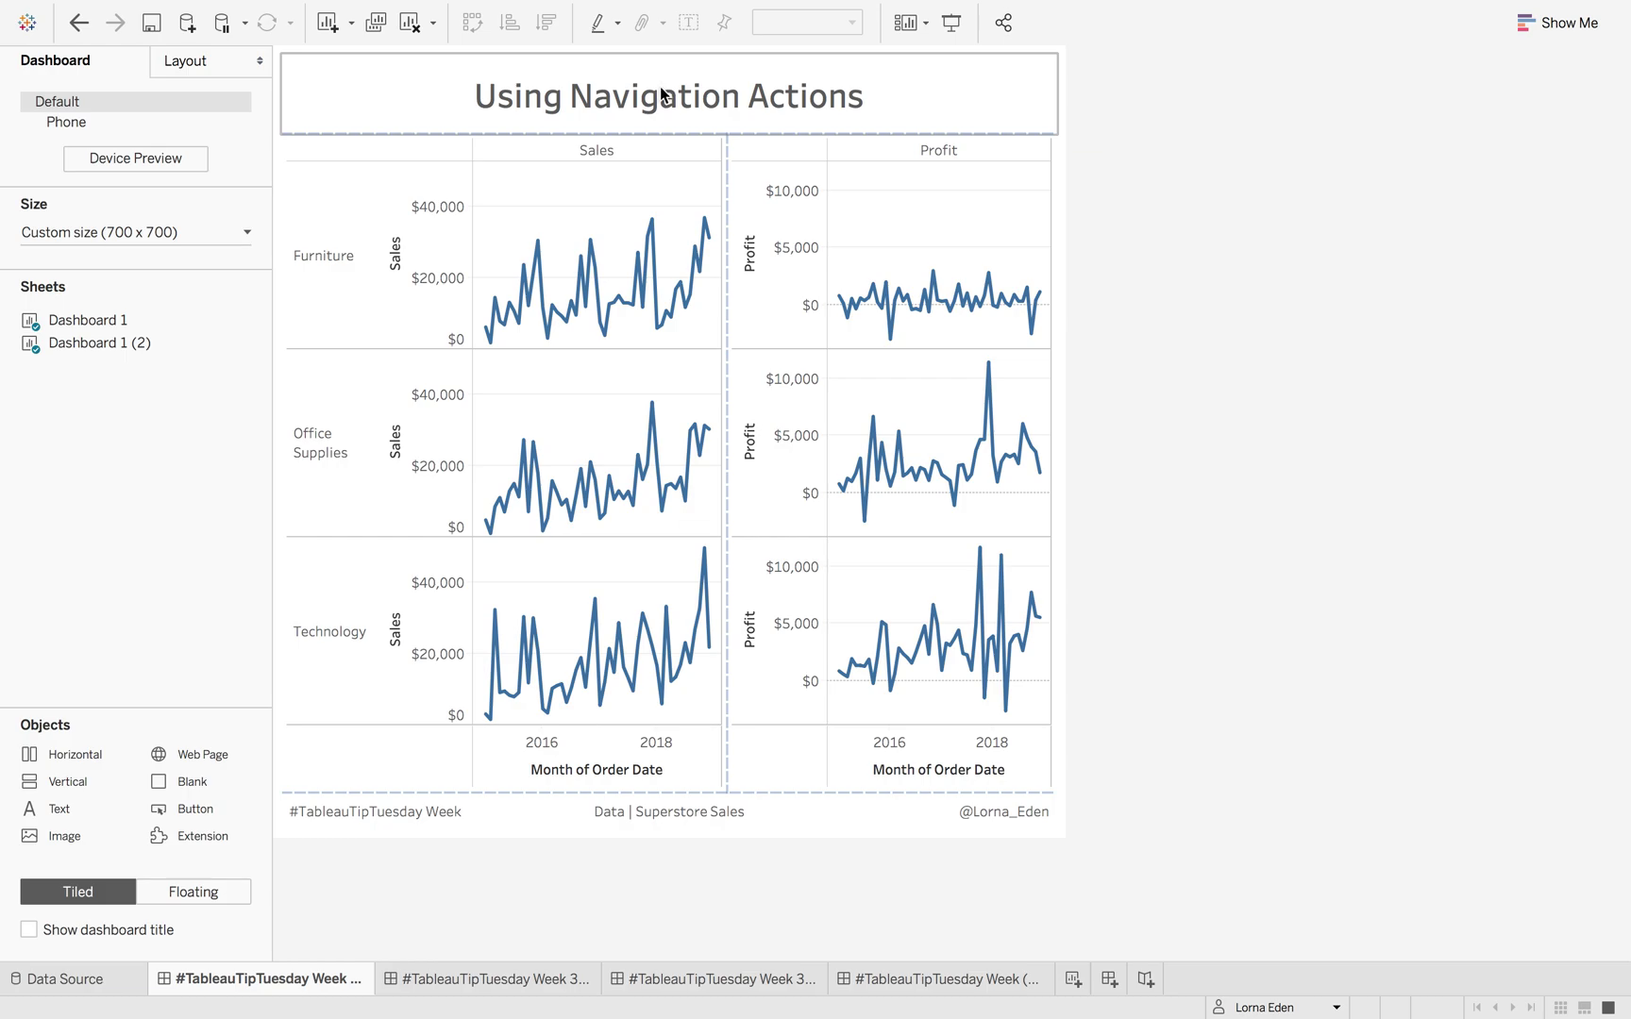
# Test the Sales and Profit chart navigation, returning to the overview after each
pyautogui.click(647, 157)
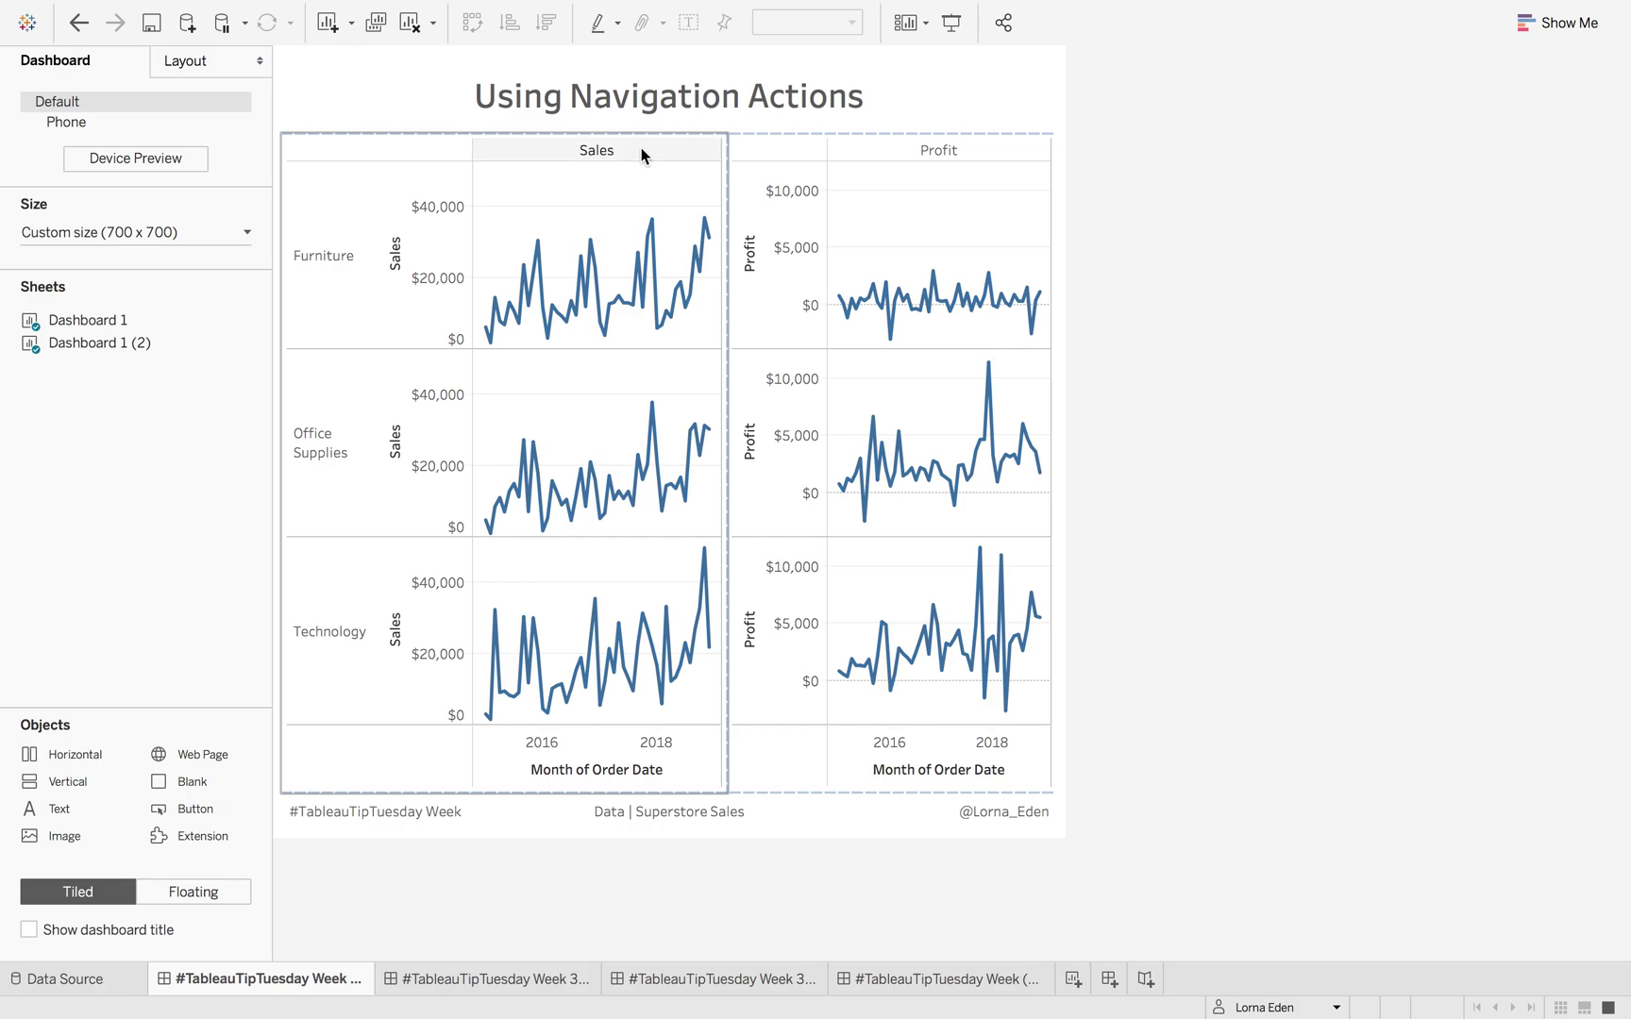
pyautogui.click(641, 148)
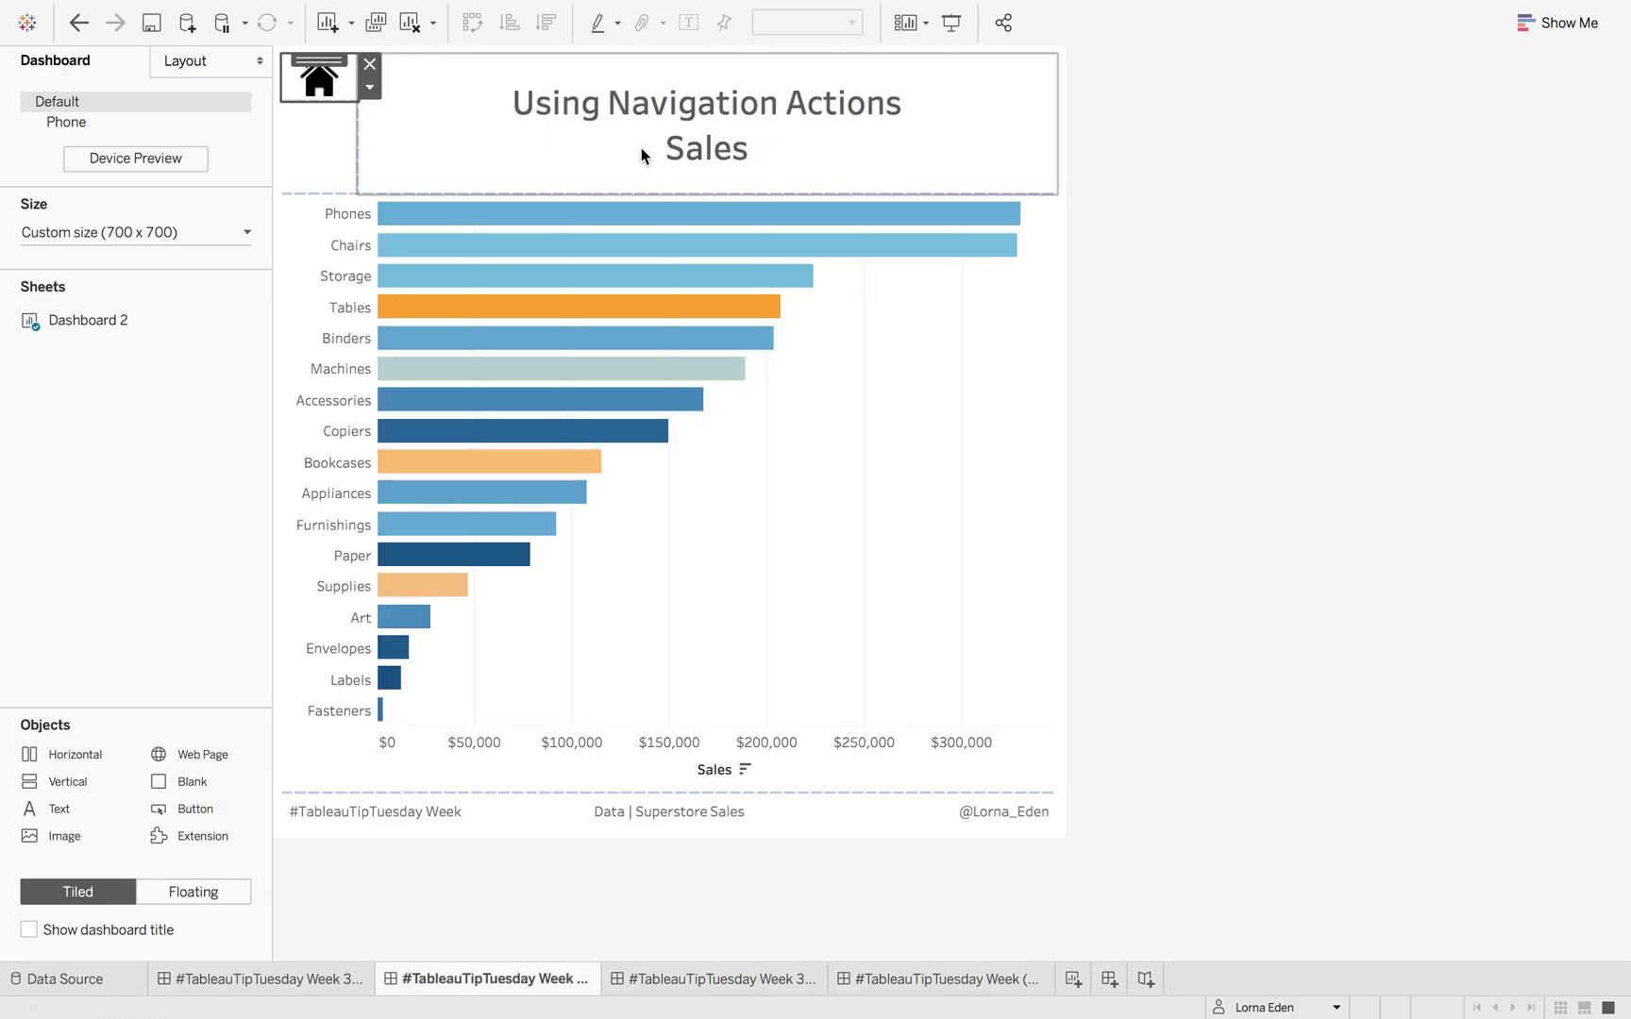
pyautogui.click(314, 83)
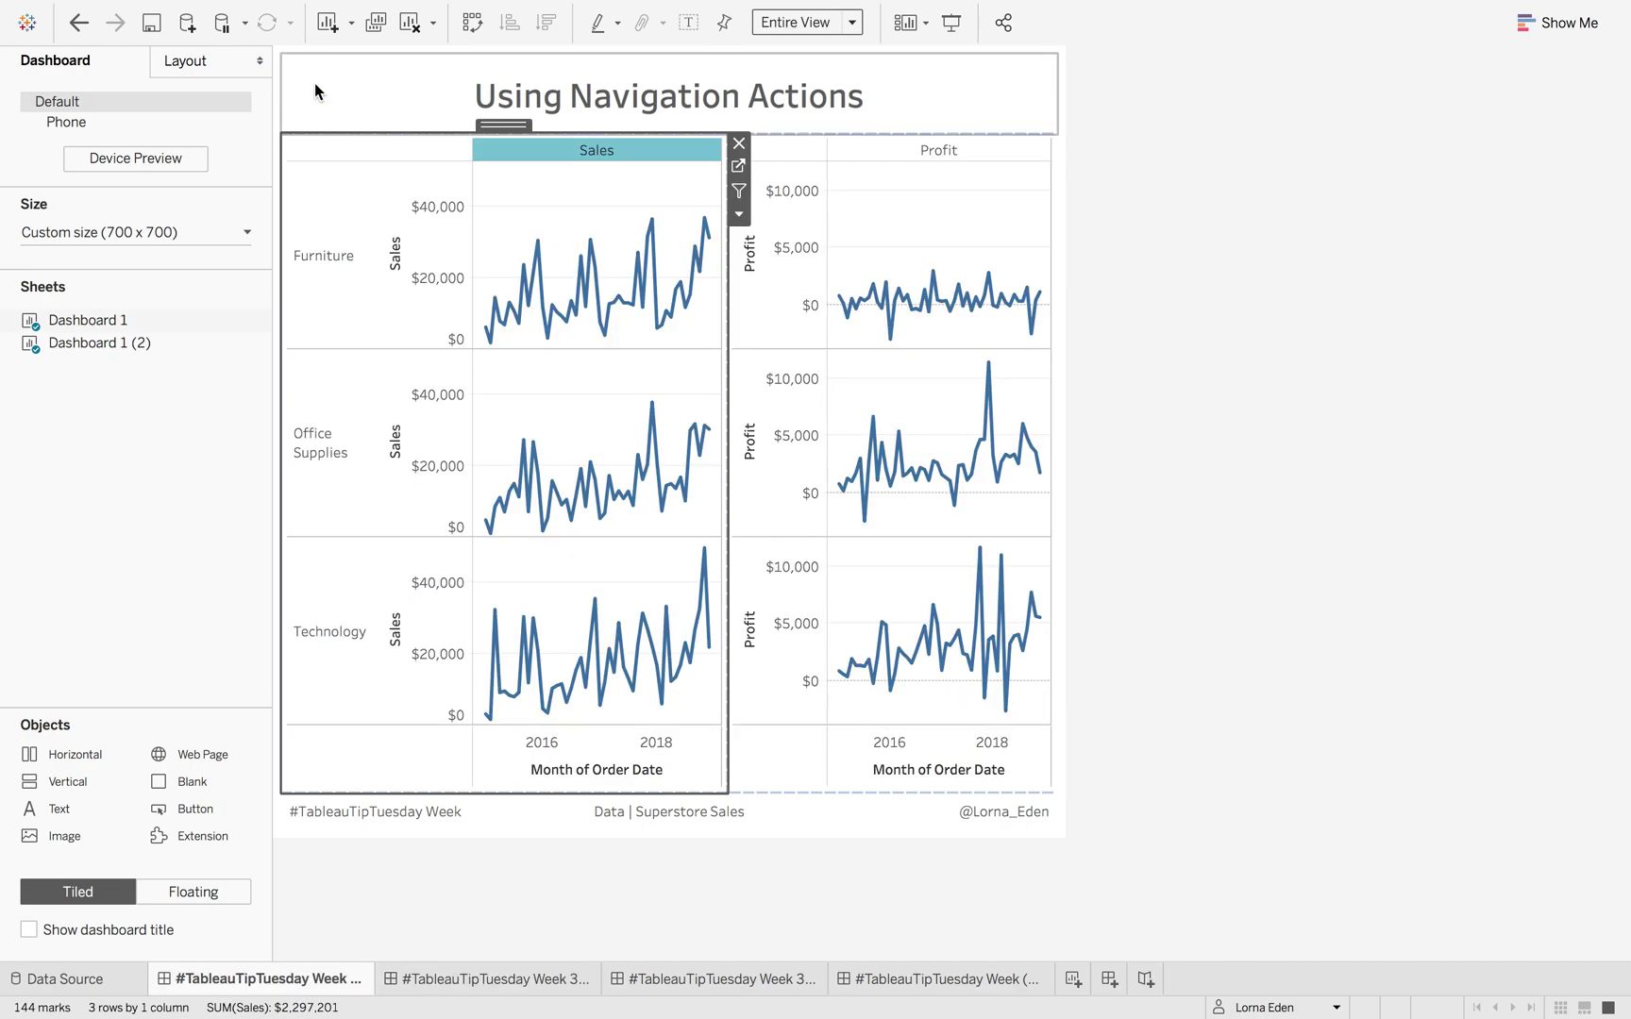
pyautogui.click(915, 149)
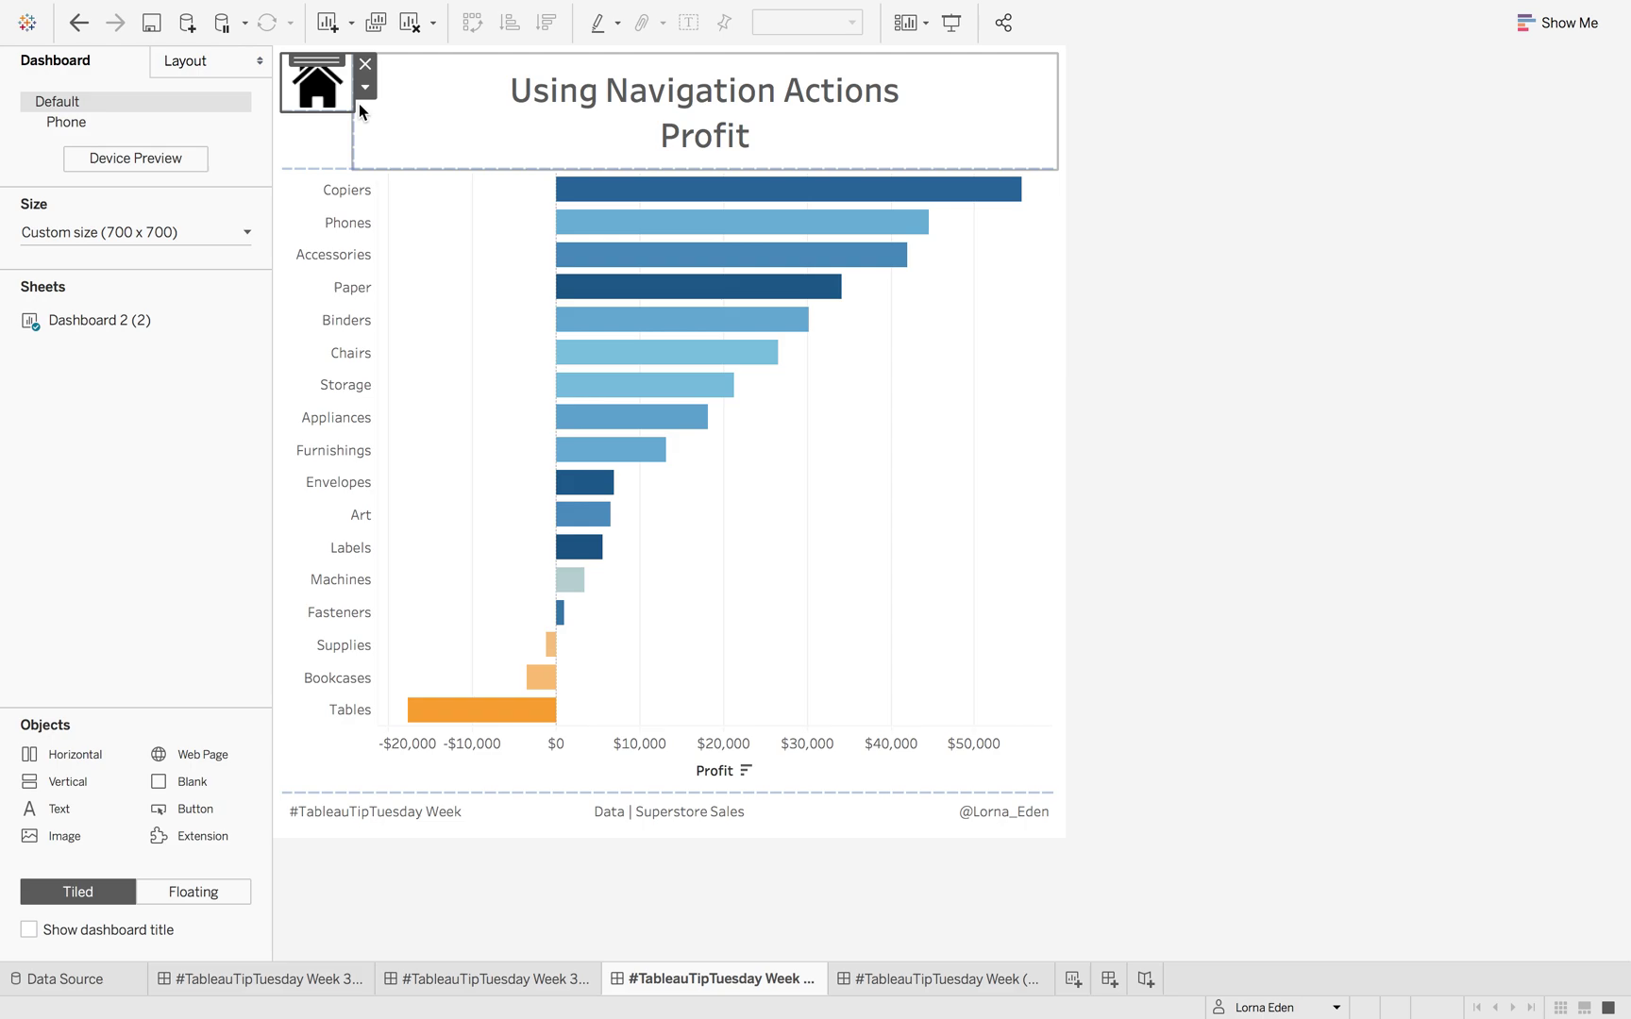
pyautogui.click(325, 92)
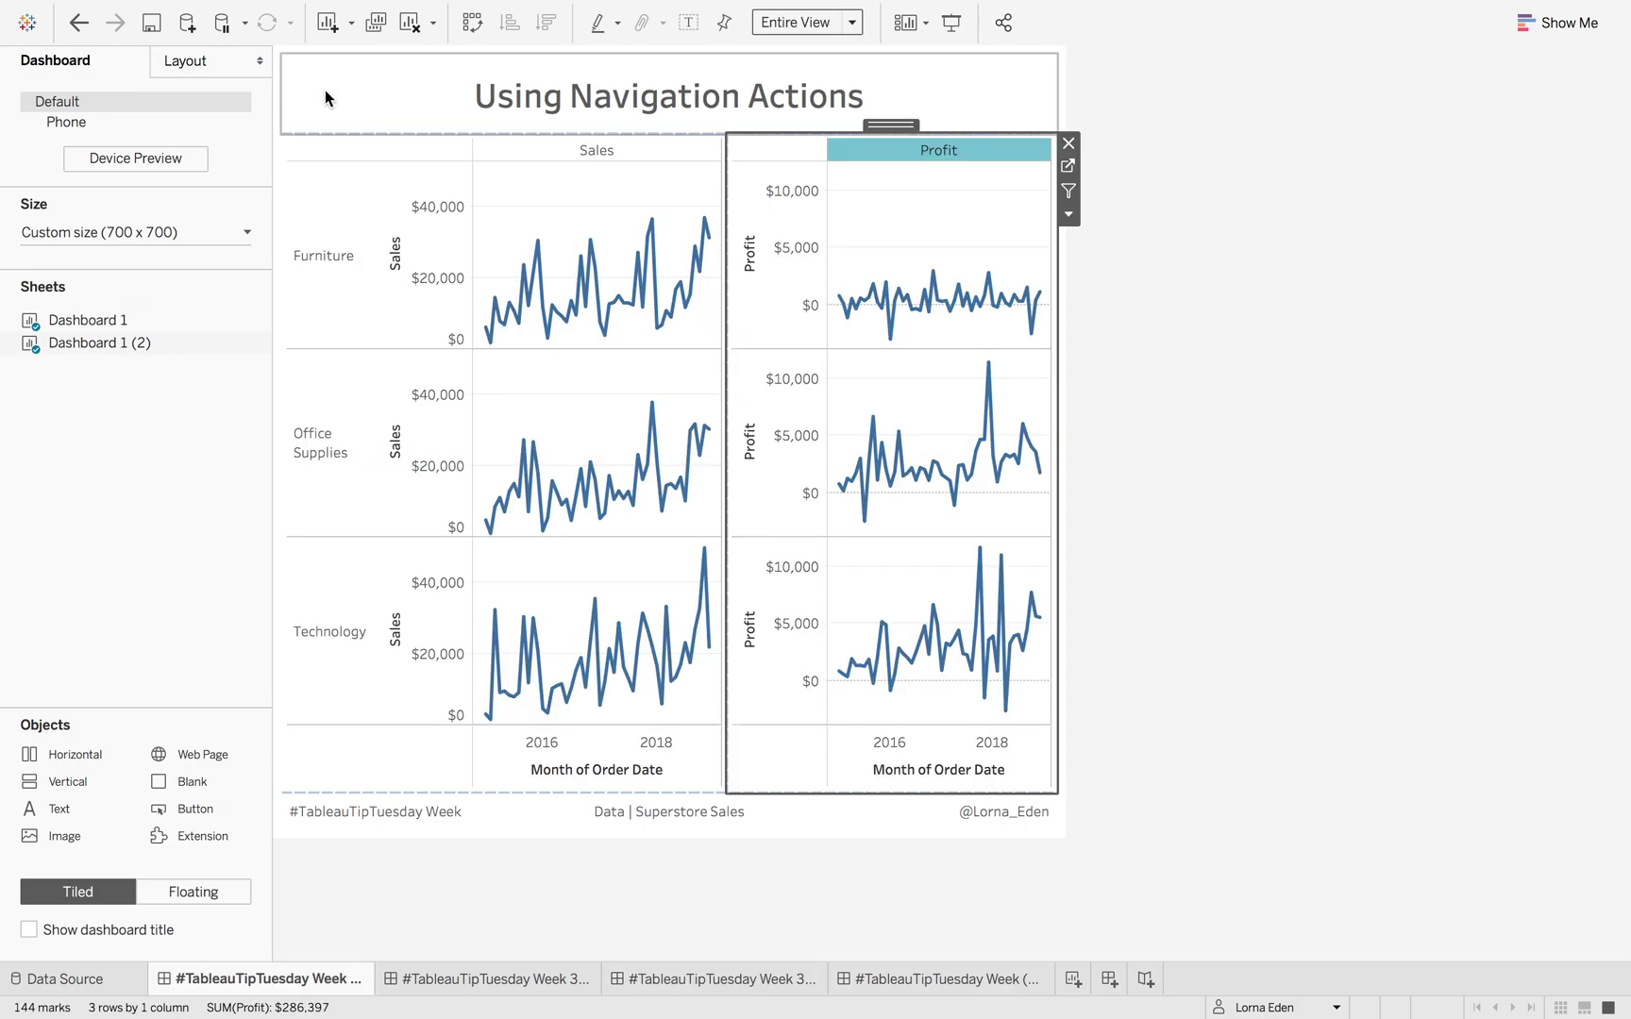
# Open the Sales sub-category dashboard again, go home, then reopen it
pyautogui.click(543, 150)
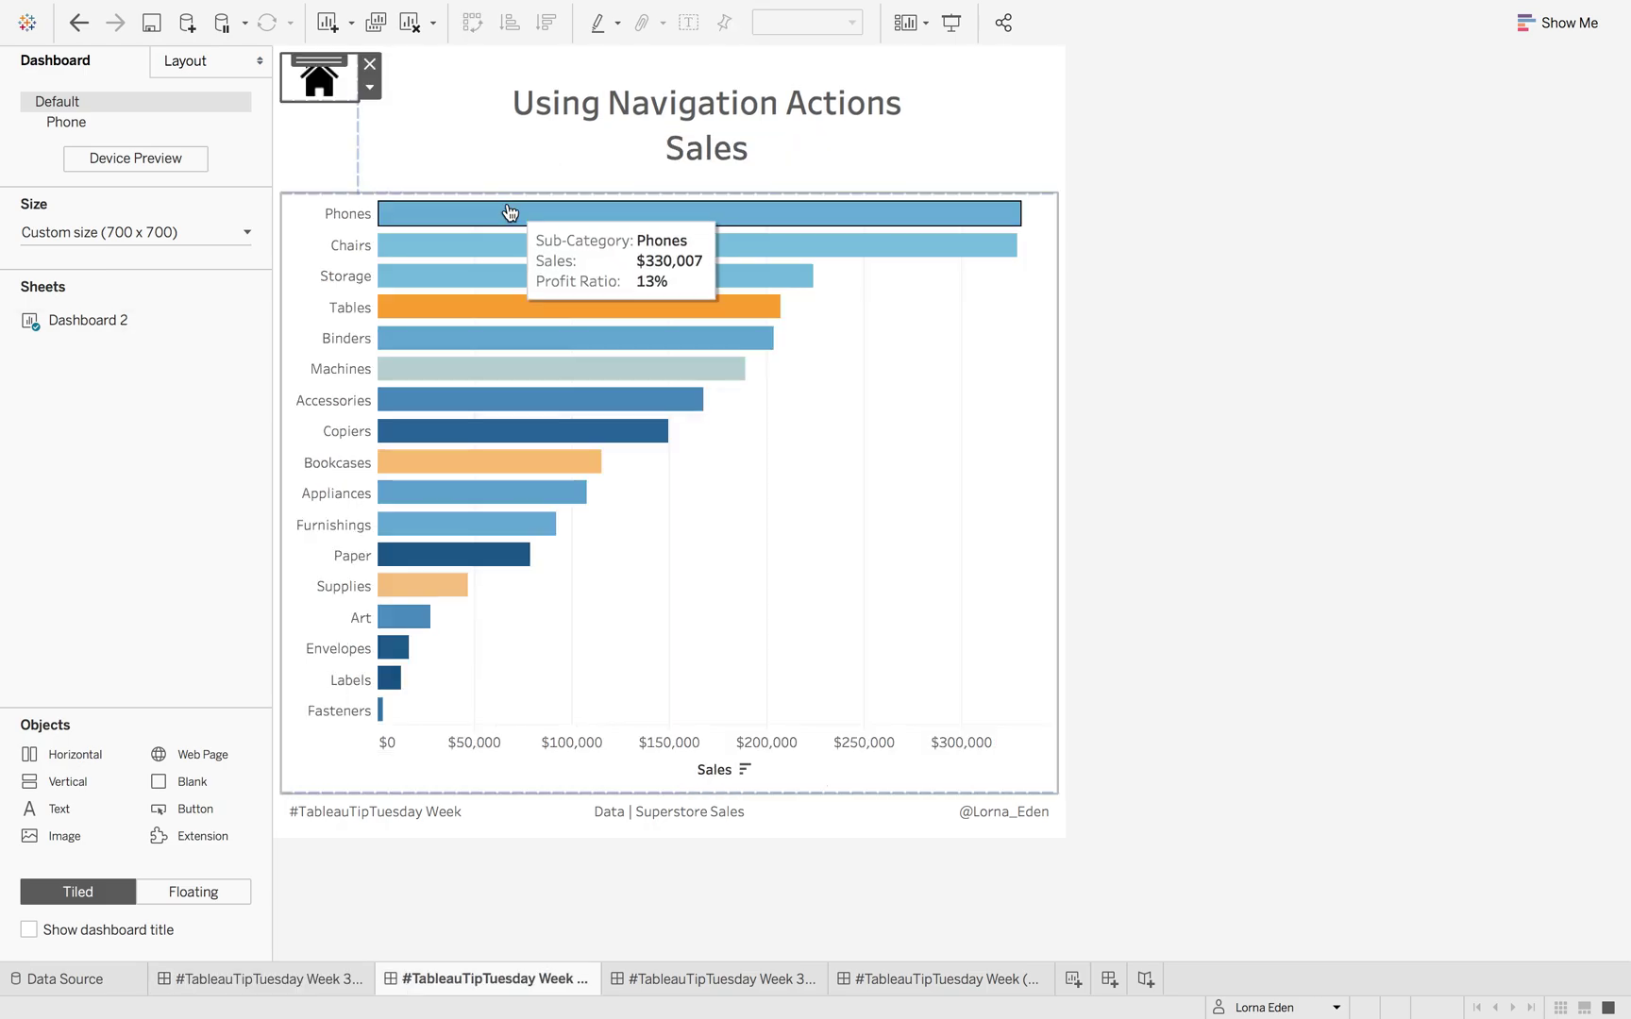
pyautogui.keyDown('alt'); pyautogui.click(324, 81); pyautogui.keyUp('alt')
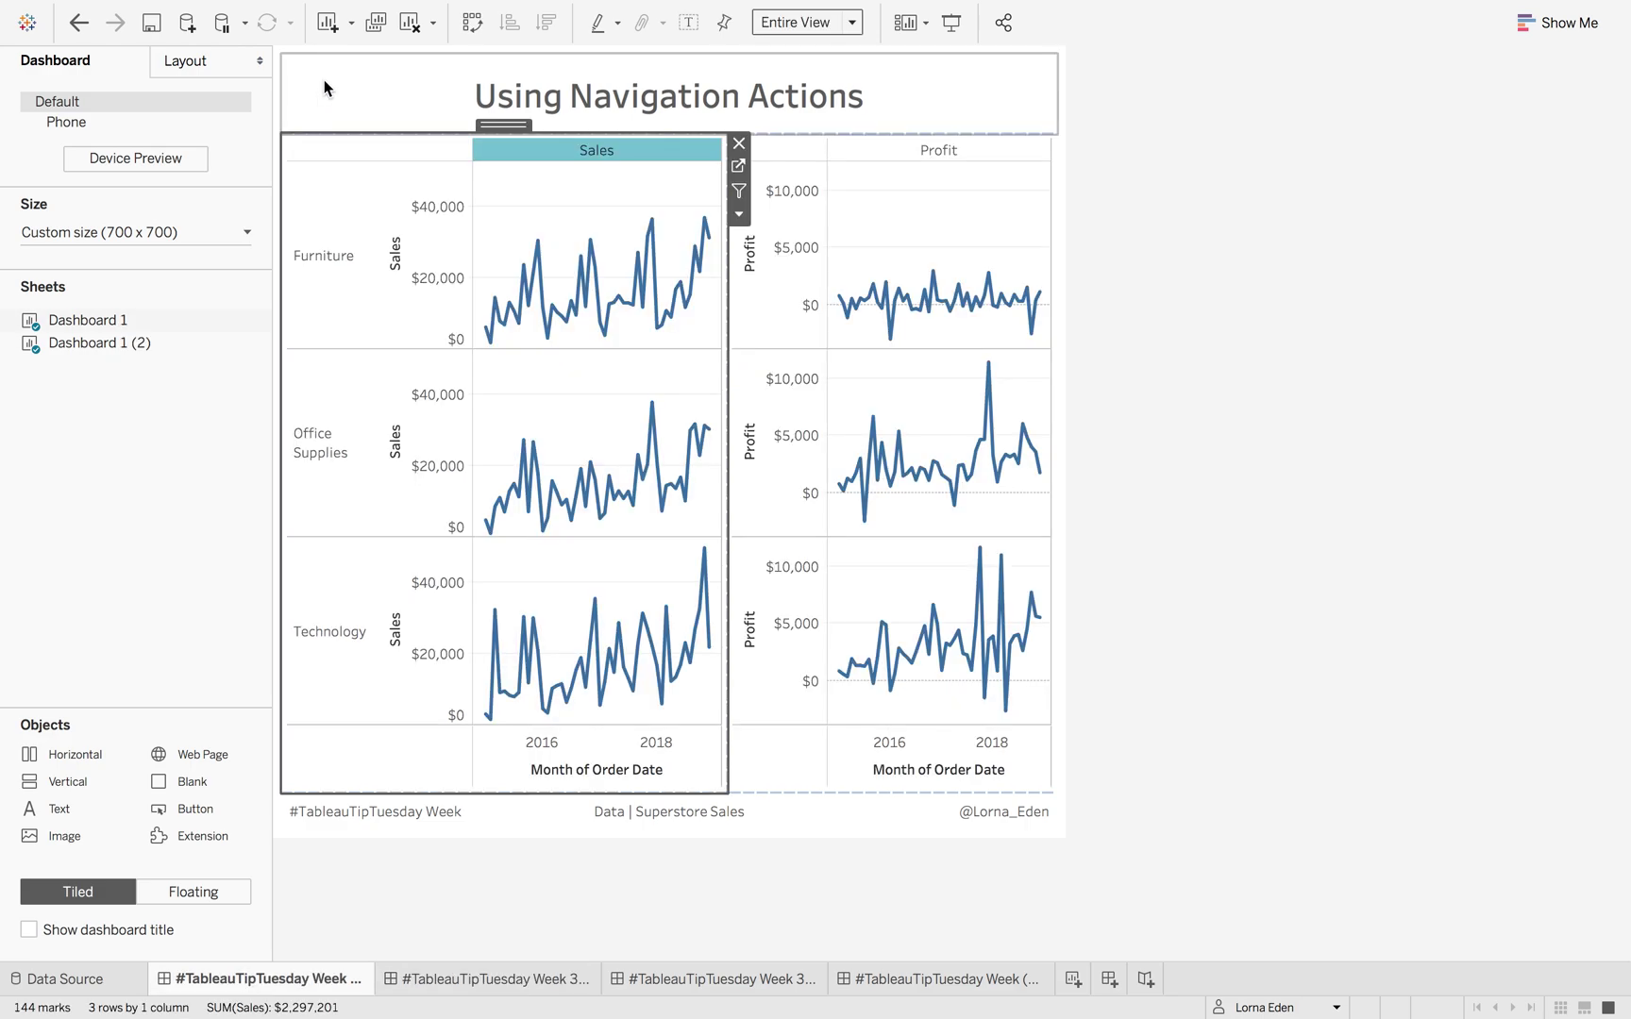
pyautogui.click(326, 299)
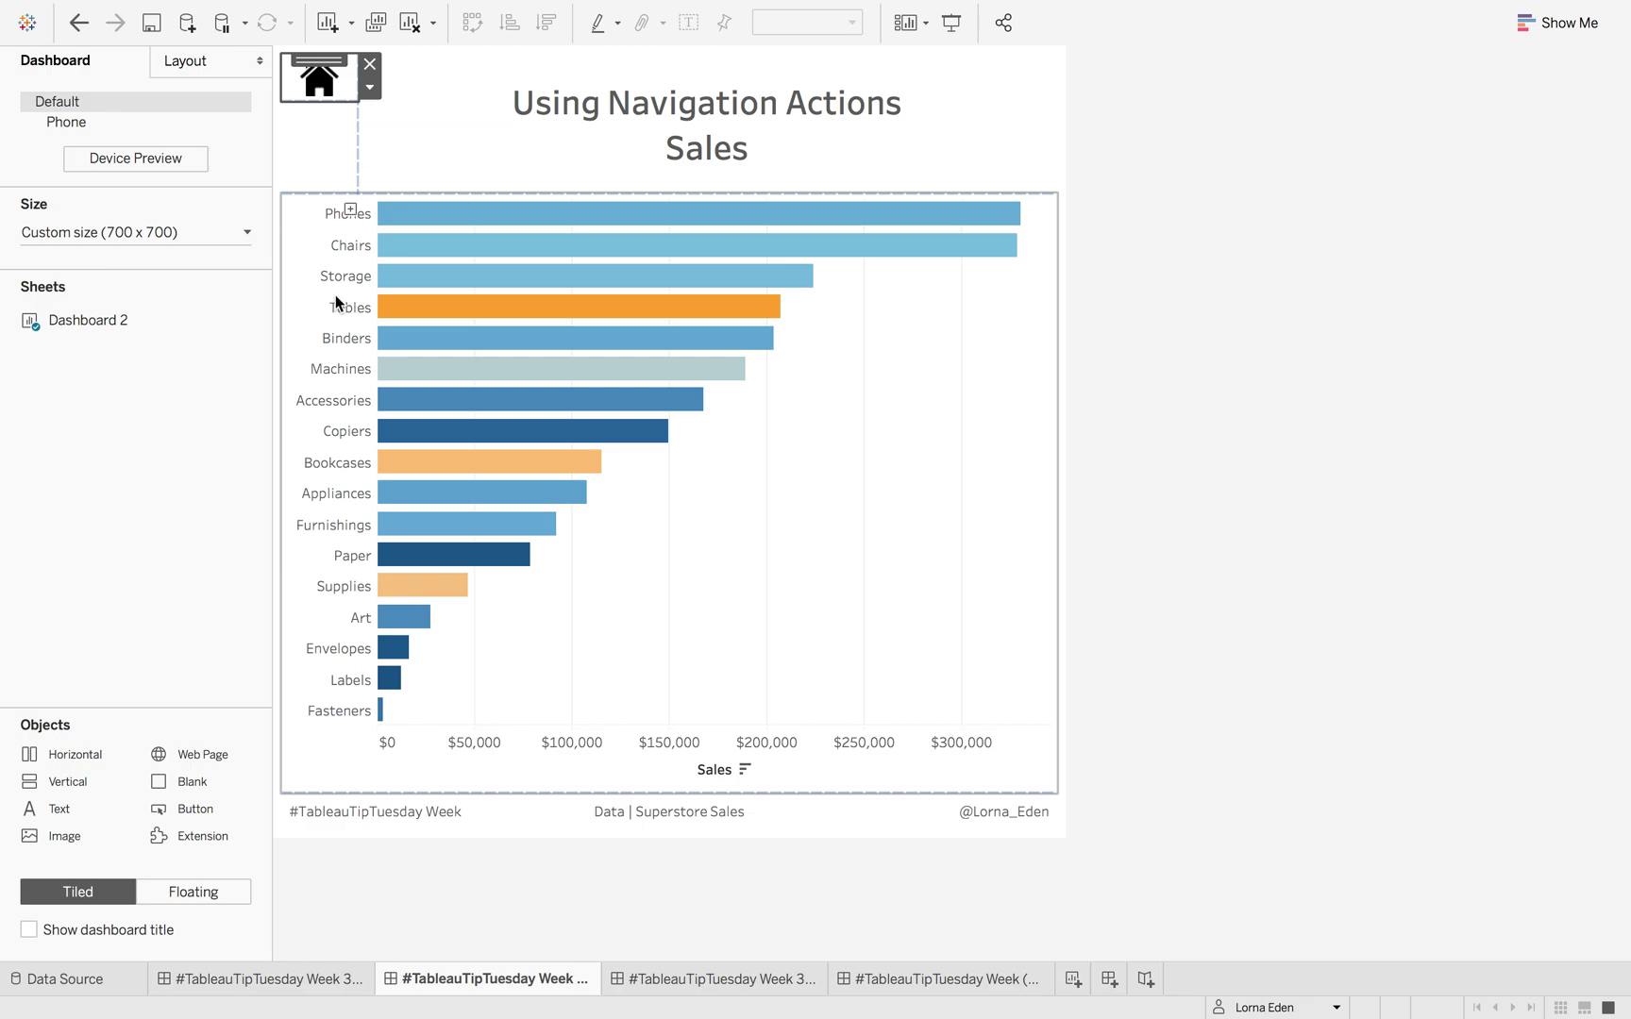
# On Sheet 1, chart SUM(Sales) per Category against continuous MONTH(Order Date)
pyautogui.keyDown('alt'); pyautogui.click(316, 85); pyautogui.keyUp('alt')
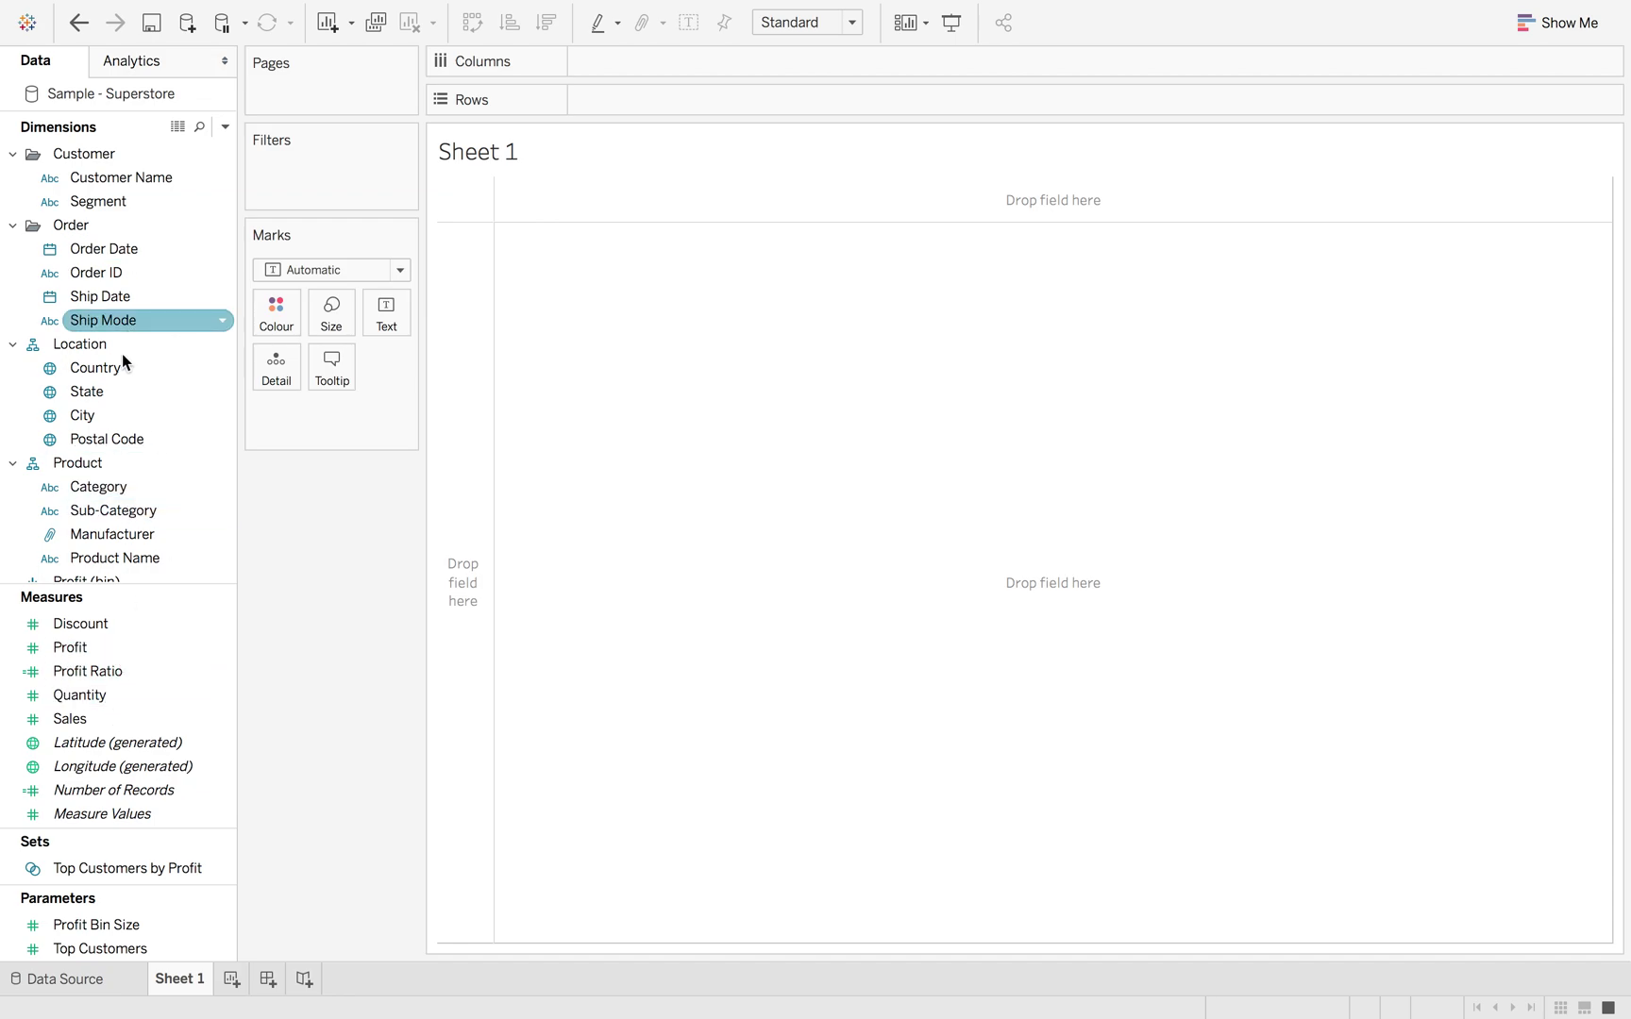
pyautogui.moveTo(109, 717)
pyautogui.mouseDown()
pyautogui.moveTo(692, 151)
pyautogui.moveTo(702, 100)
pyautogui.mouseUp()
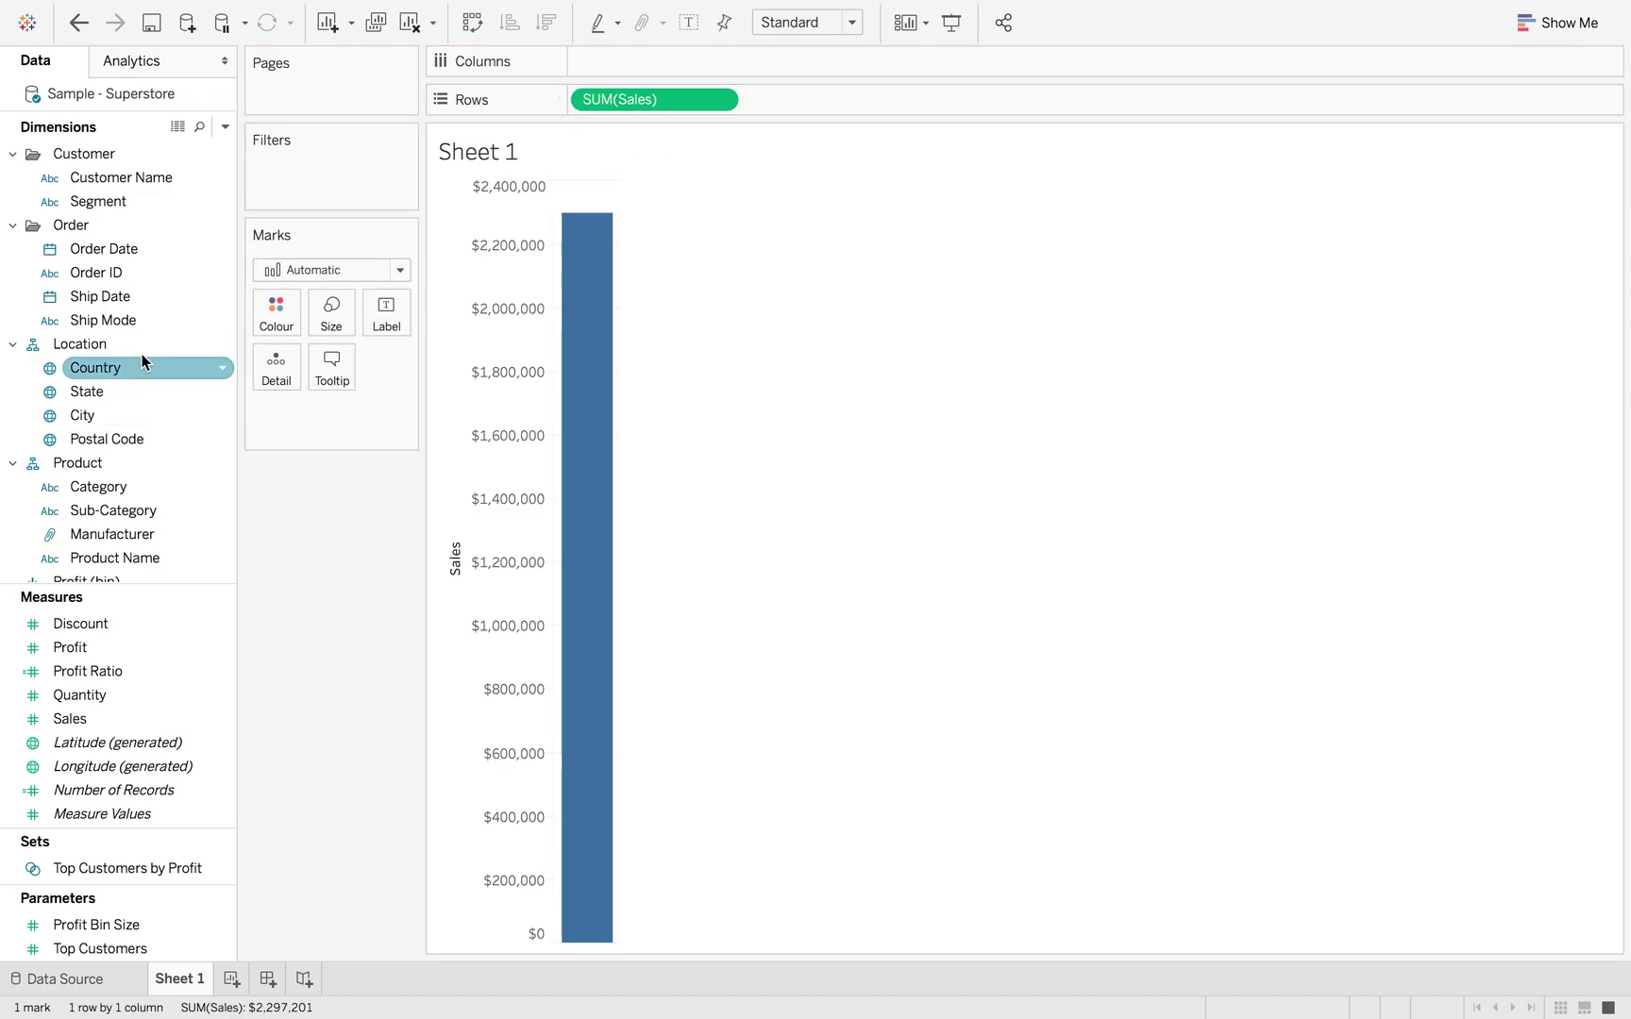
pyautogui.moveTo(120, 486); pyautogui.dragTo(585, 65)
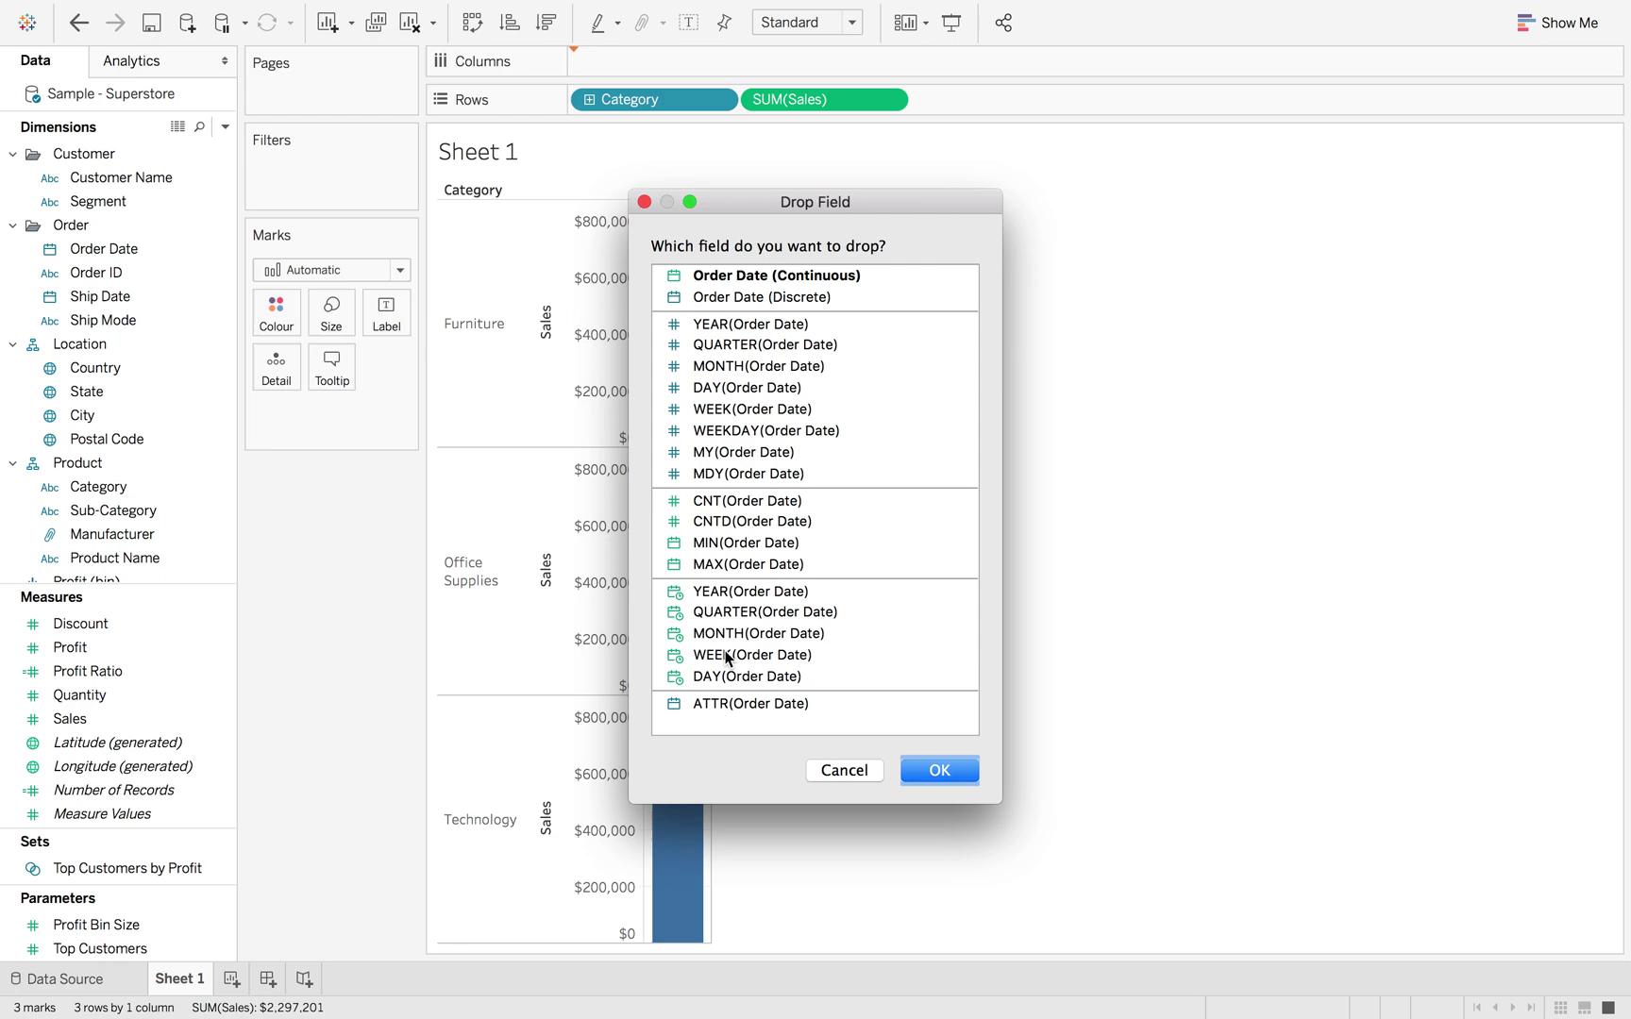
pyautogui.click(734, 638)
pyautogui.click(925, 765)
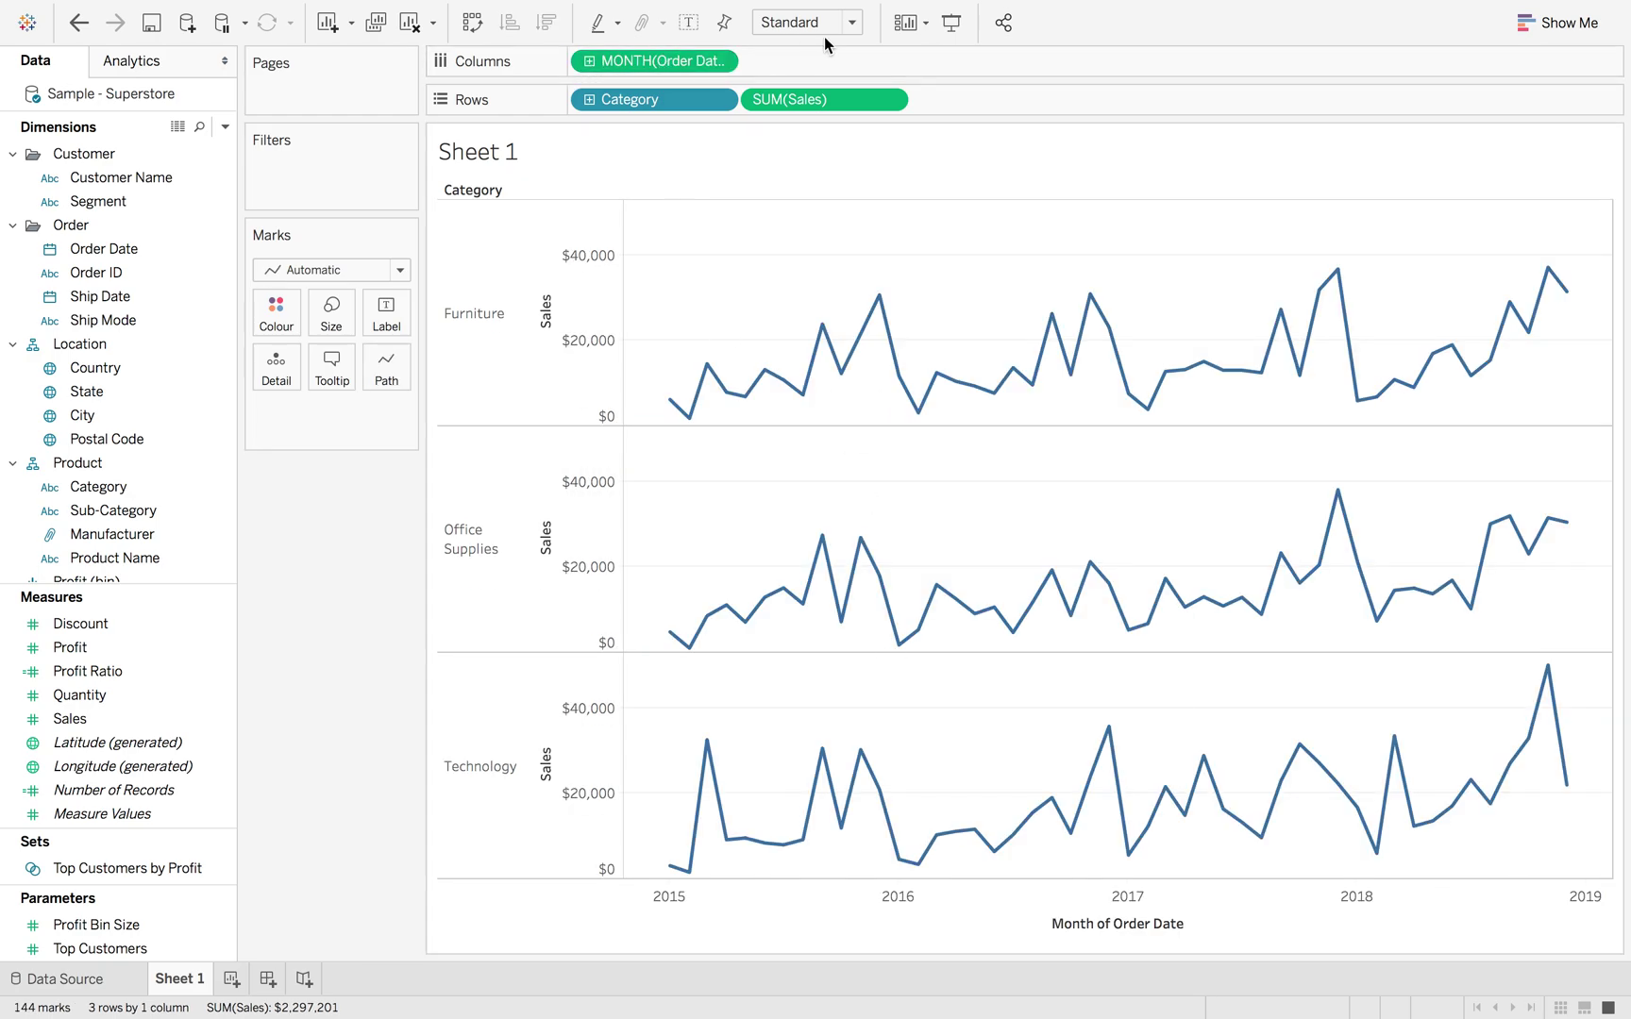
# Add an ad-hoc 'Sales' text calculation to Columns as a chart header
pyautogui.doubleClick(816, 62)
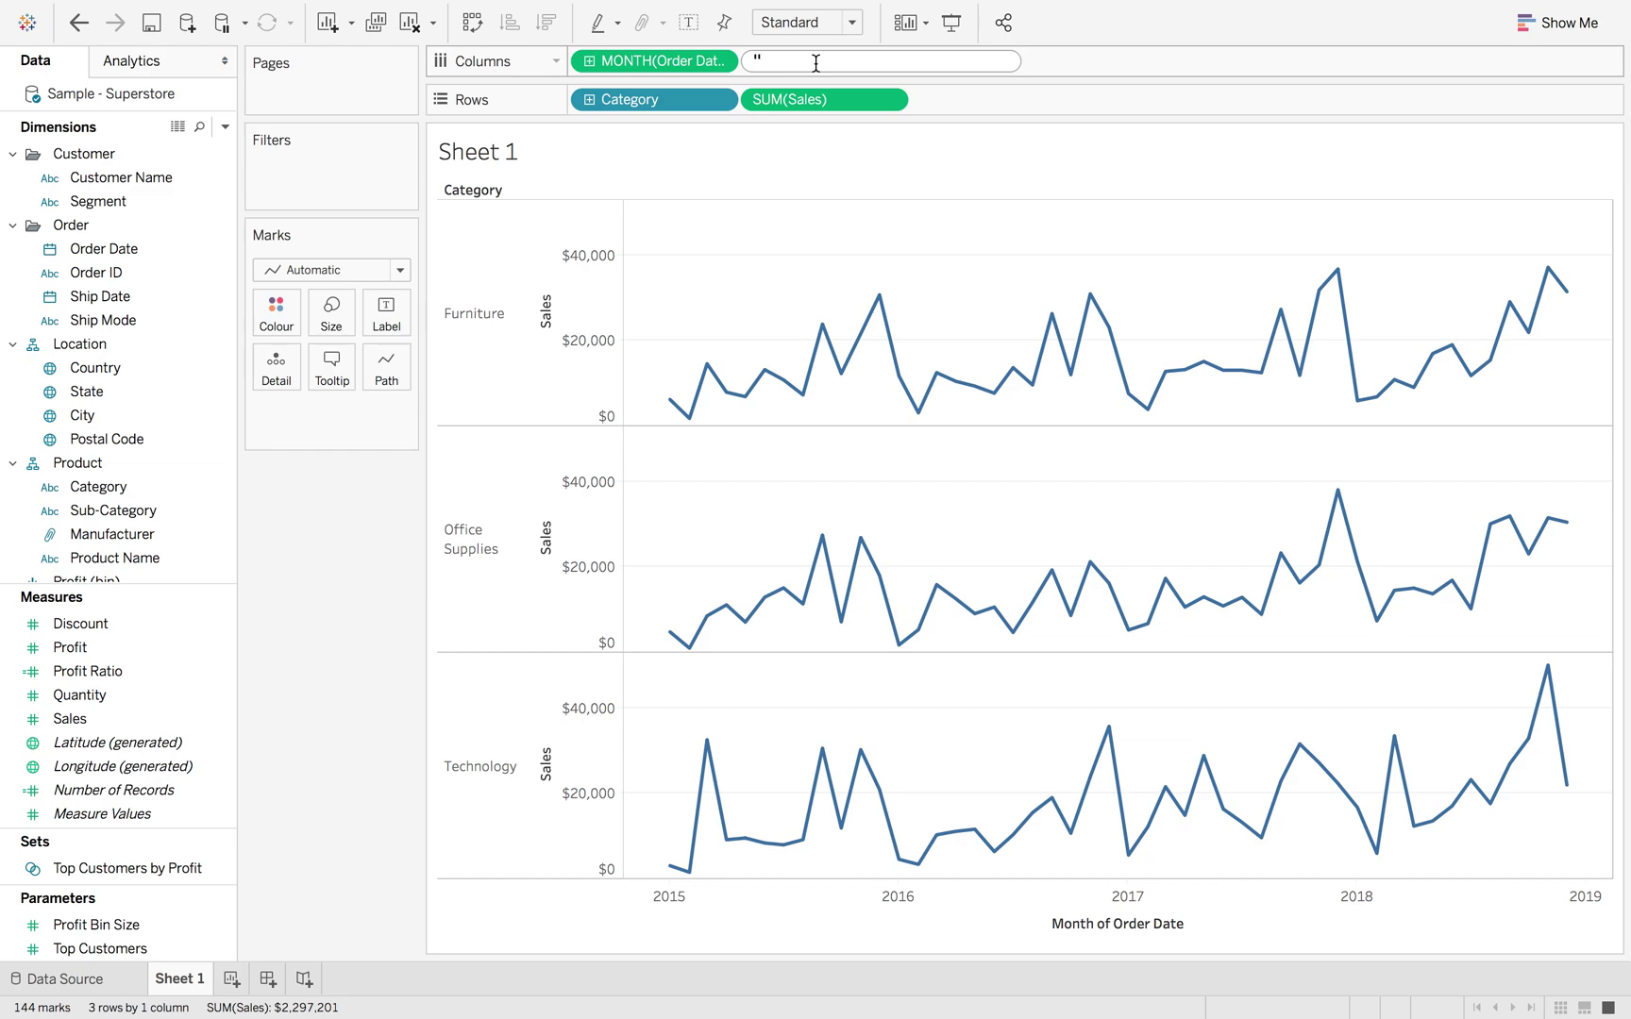
pyautogui.write("'Sales")
pyautogui.press('Return')
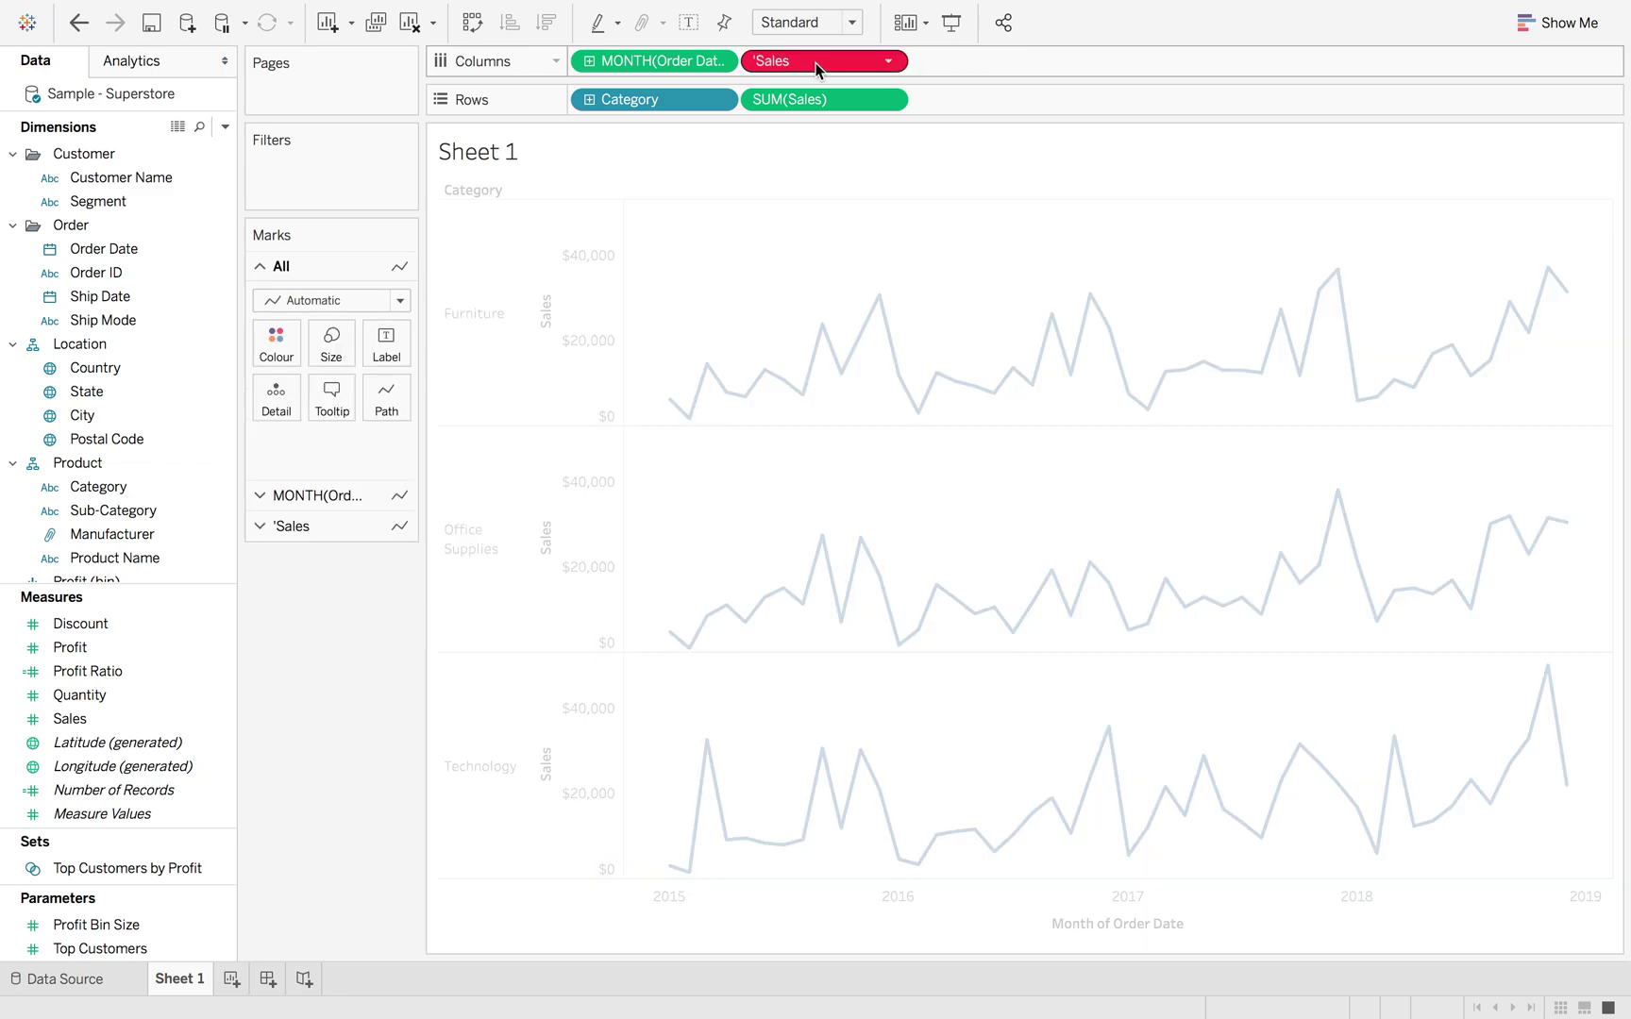
pyautogui.doubleClick(816, 62)
pyautogui.write("'")
pyautogui.press('Return')
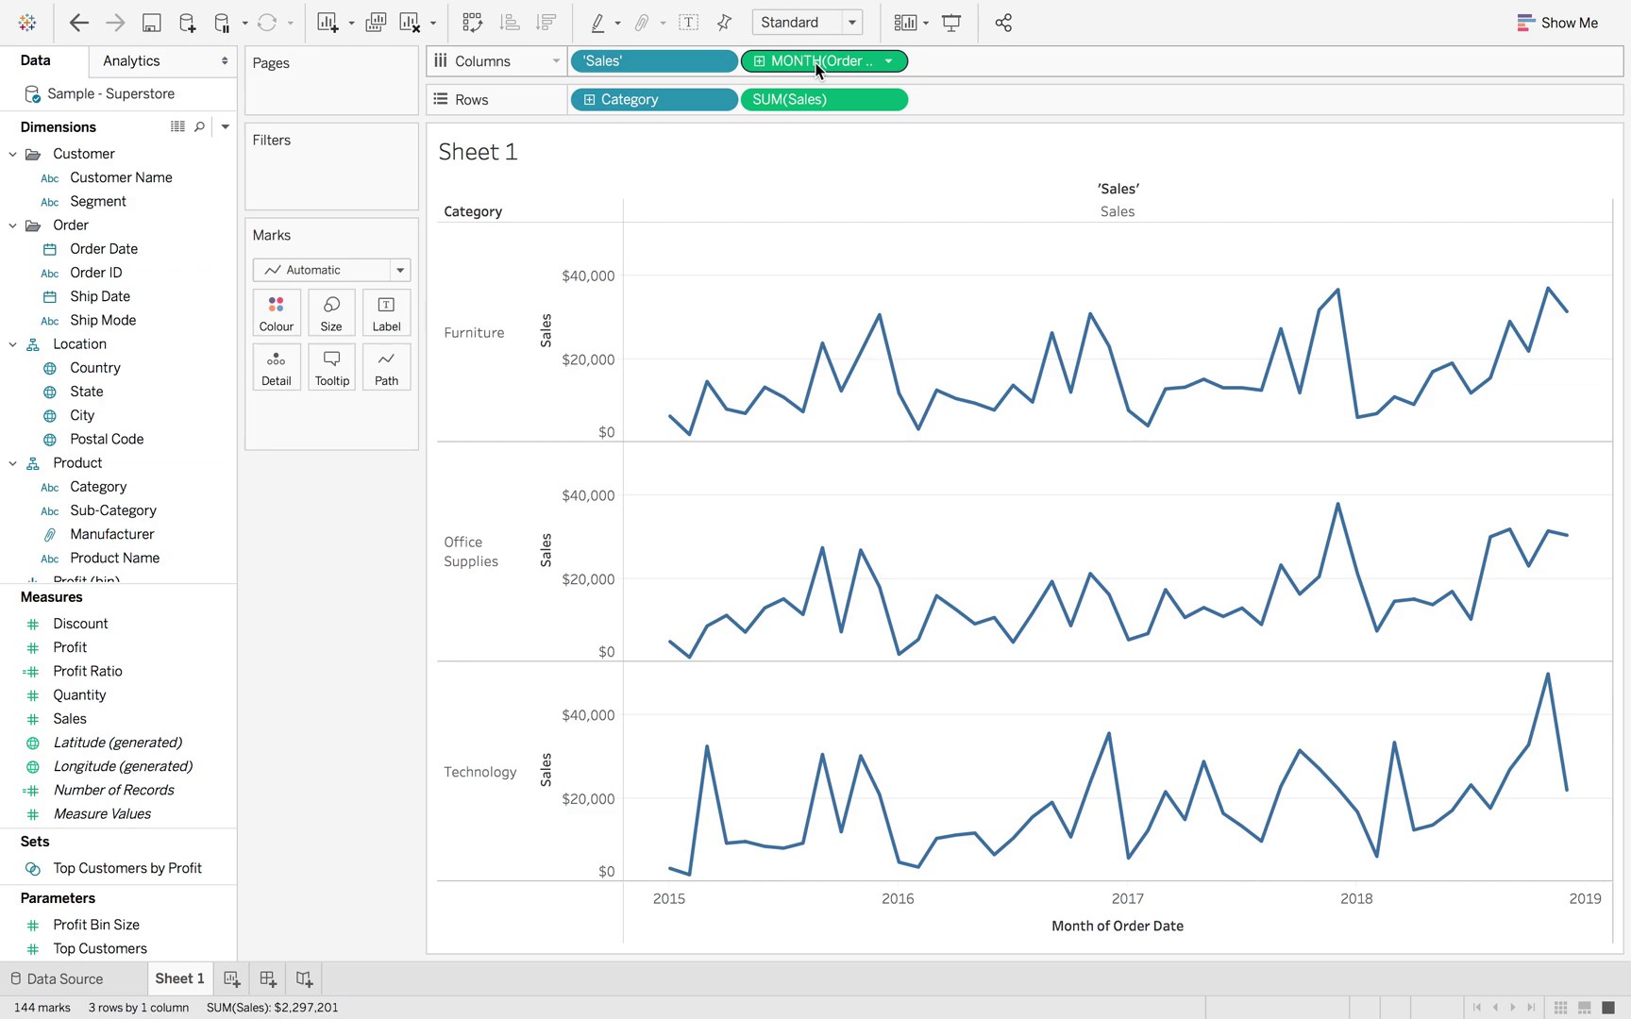
# Hide the column field labels row above the charts
pyautogui.click(1006, 182)
pyautogui.rightClick(1006, 181)
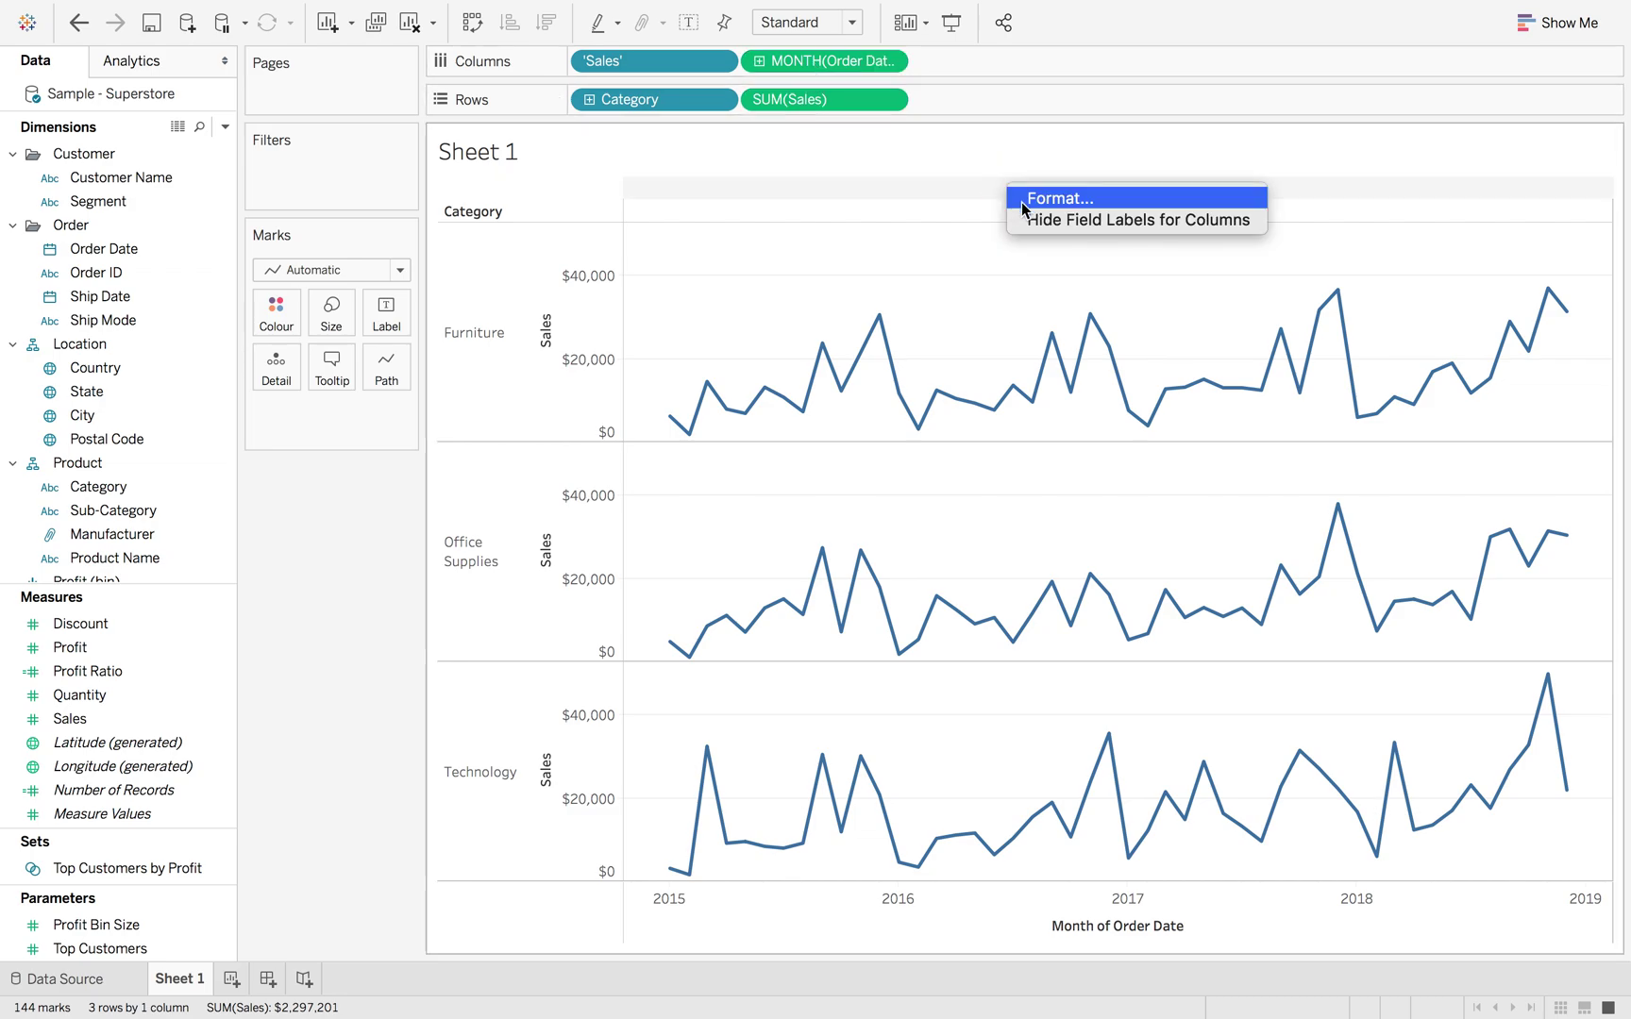
pyautogui.click(1044, 220)
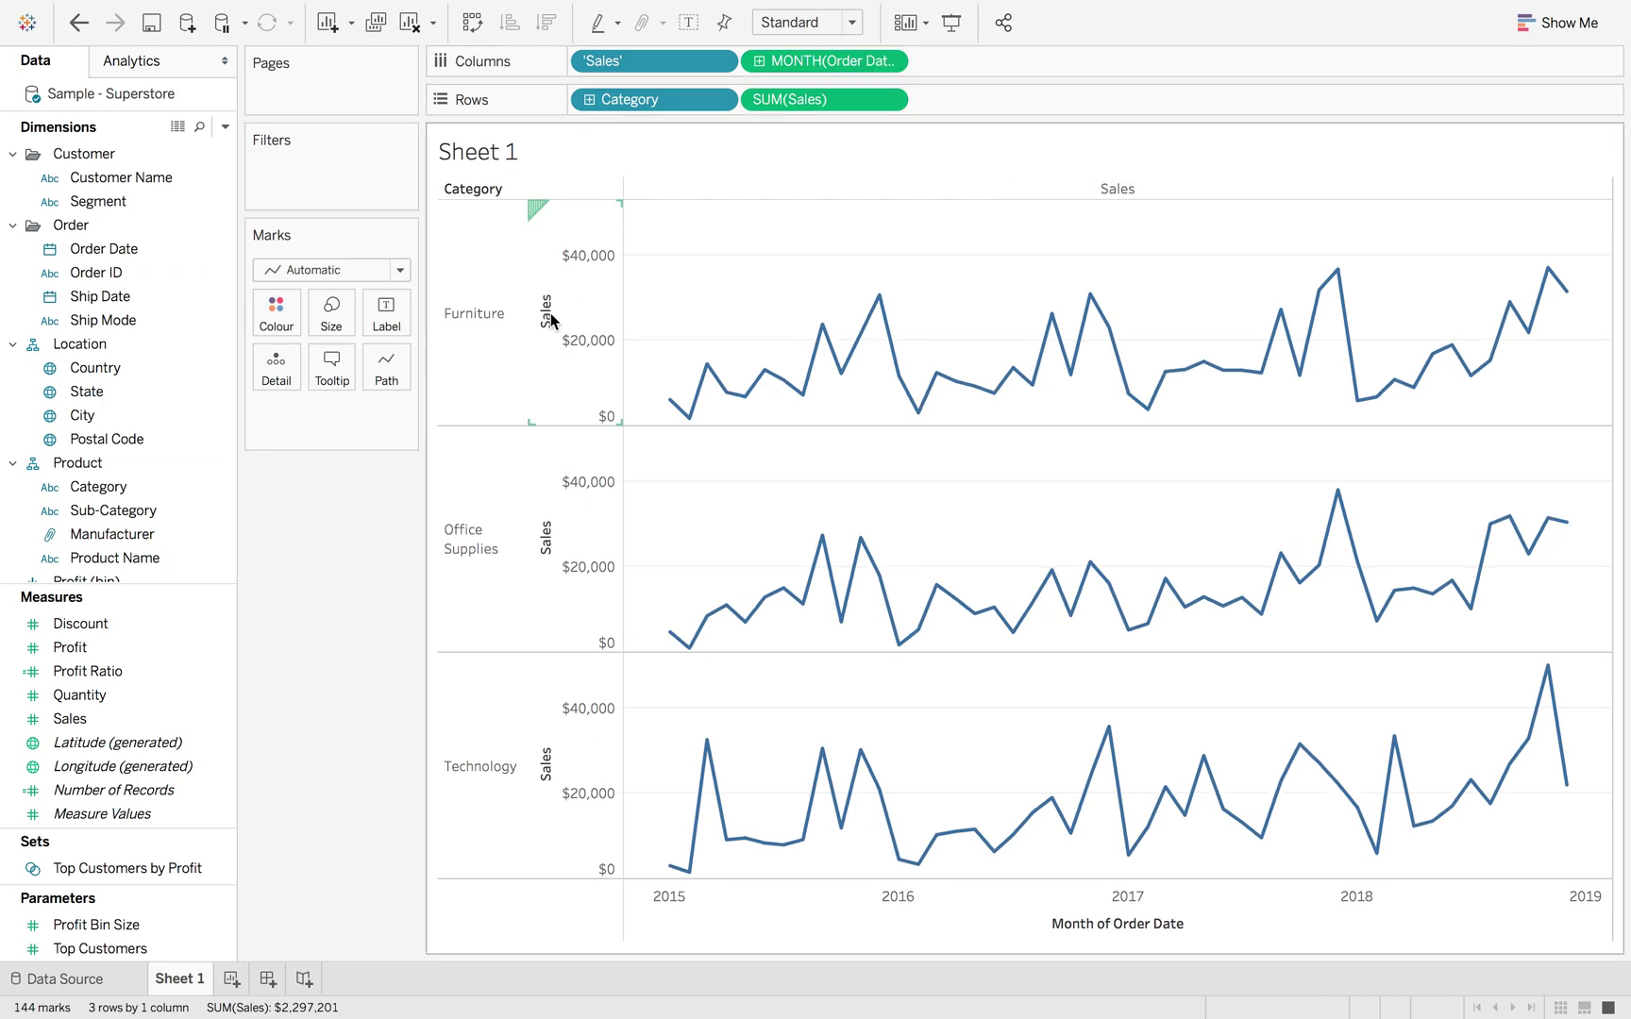
pyautogui.rightClick(179, 978)
# Duplicate Sheet 1 and switch the copy to Profit with a 'Profit' header
pyautogui.click(300, 776)
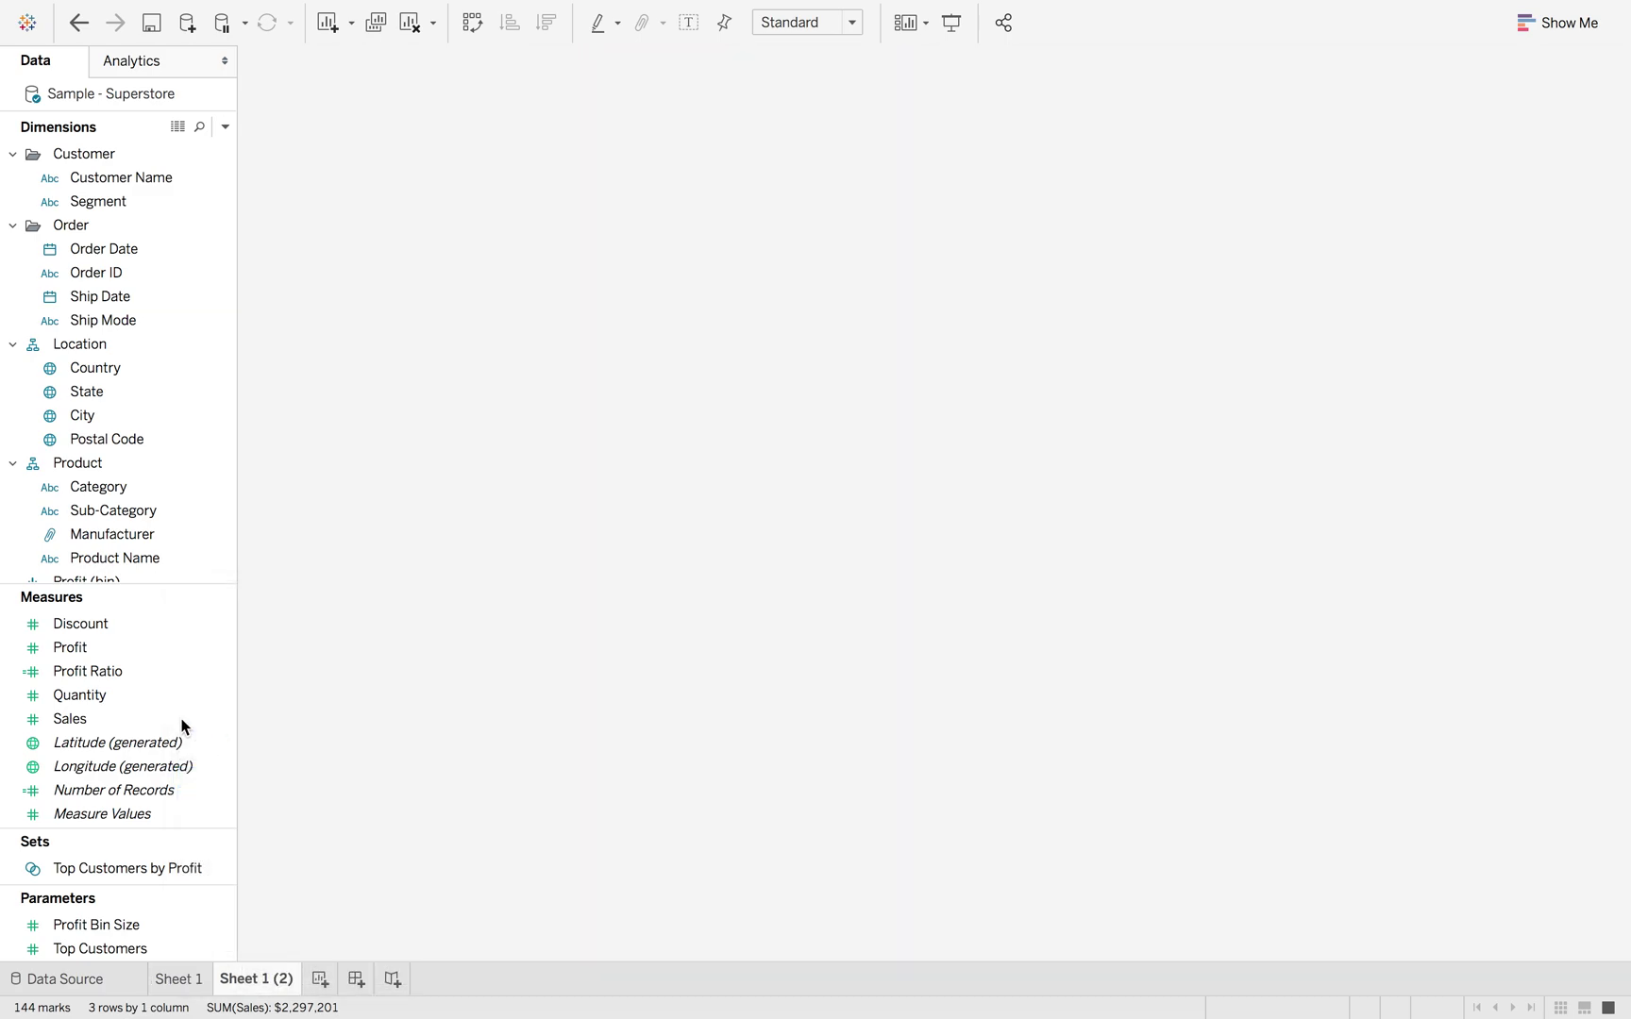
pyautogui.moveTo(128, 651); pyautogui.dragTo(822, 102)
pyautogui.doubleClick(653, 68)
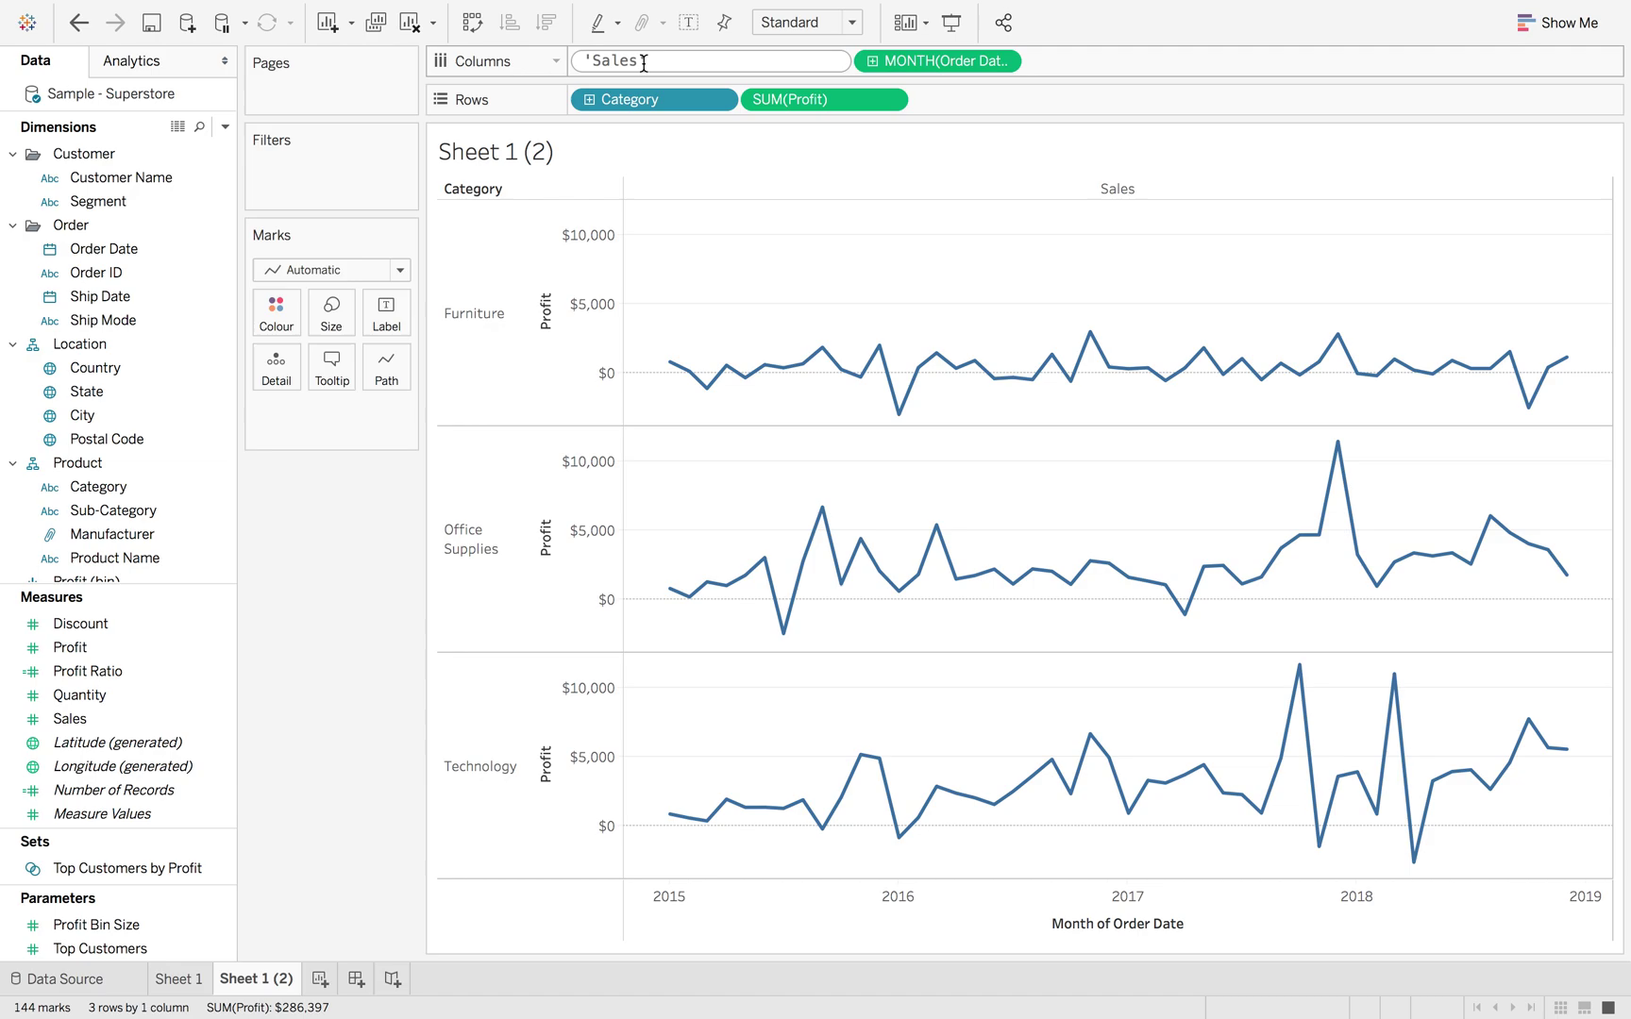
pyautogui.doubleClick(598, 62)
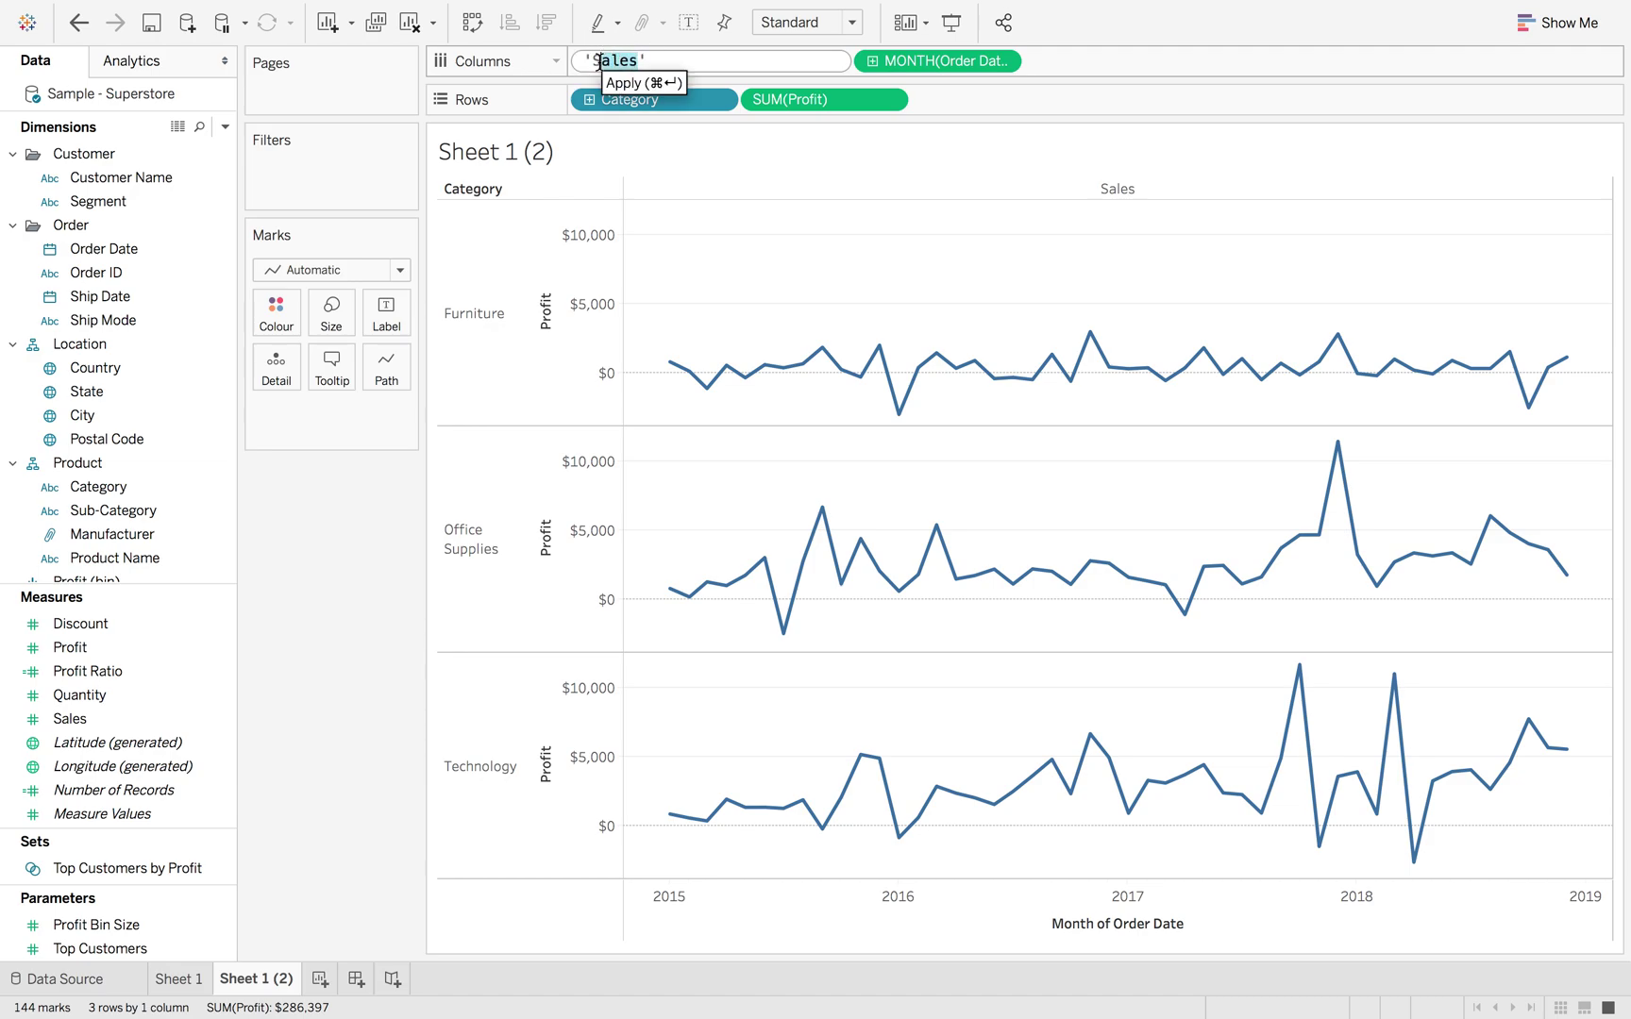
pyautogui.press('BackSpace')
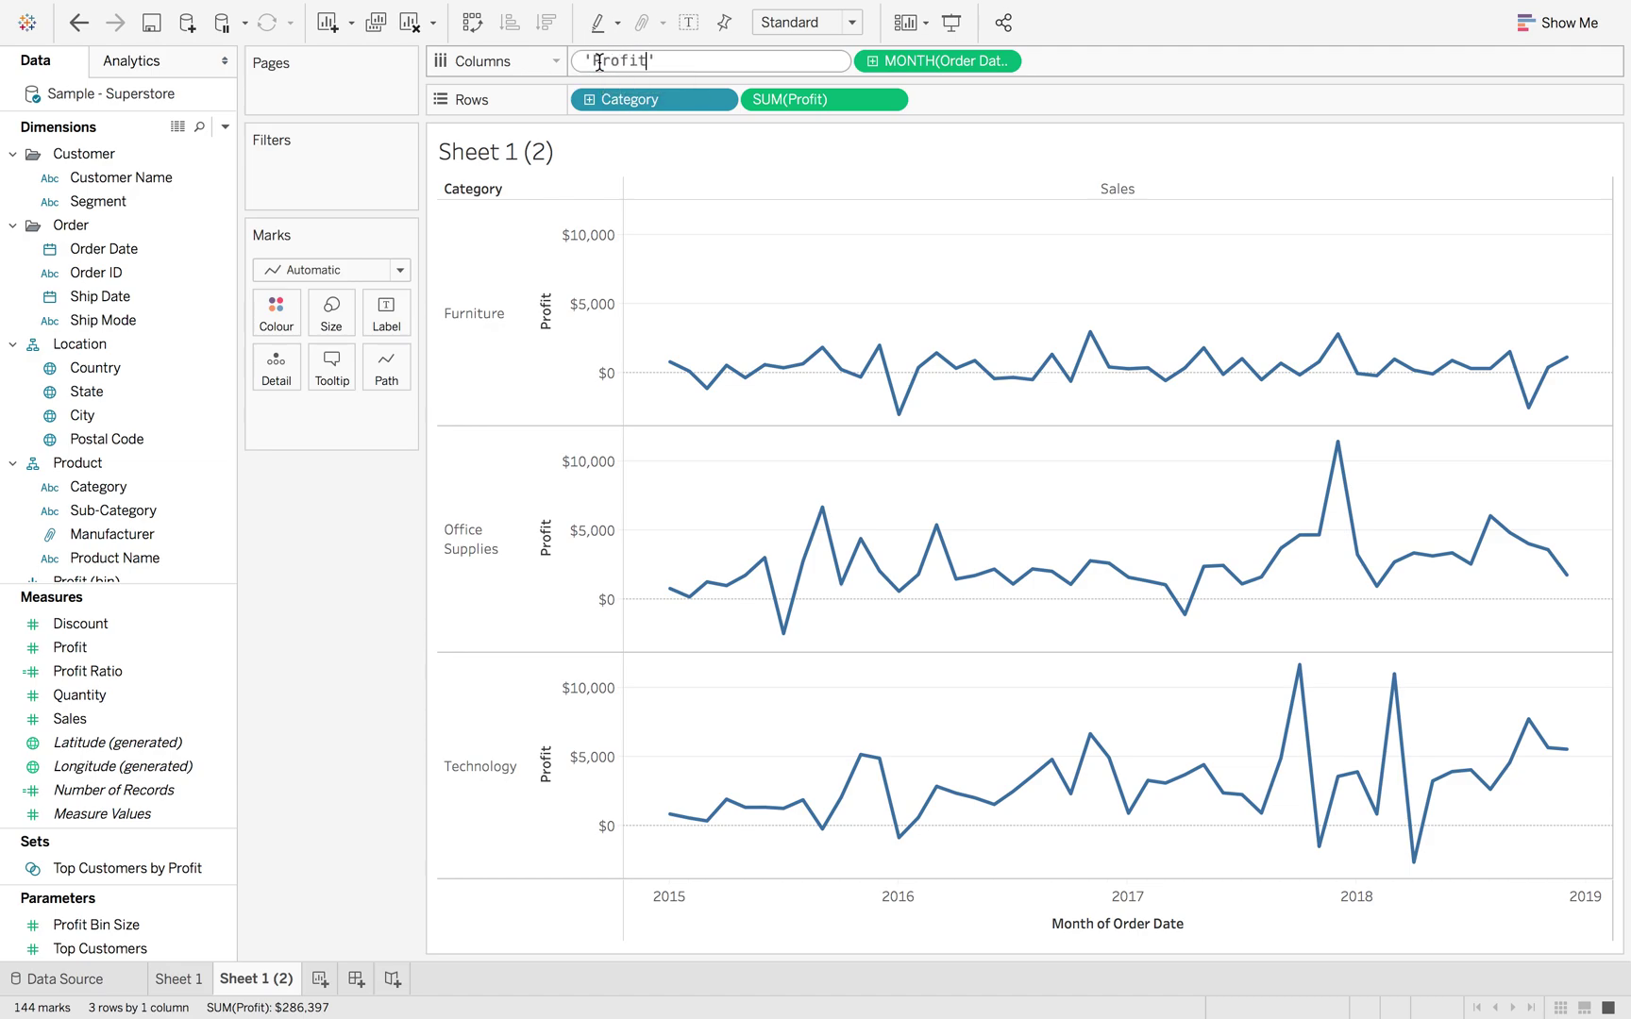
pyautogui.press('Return')
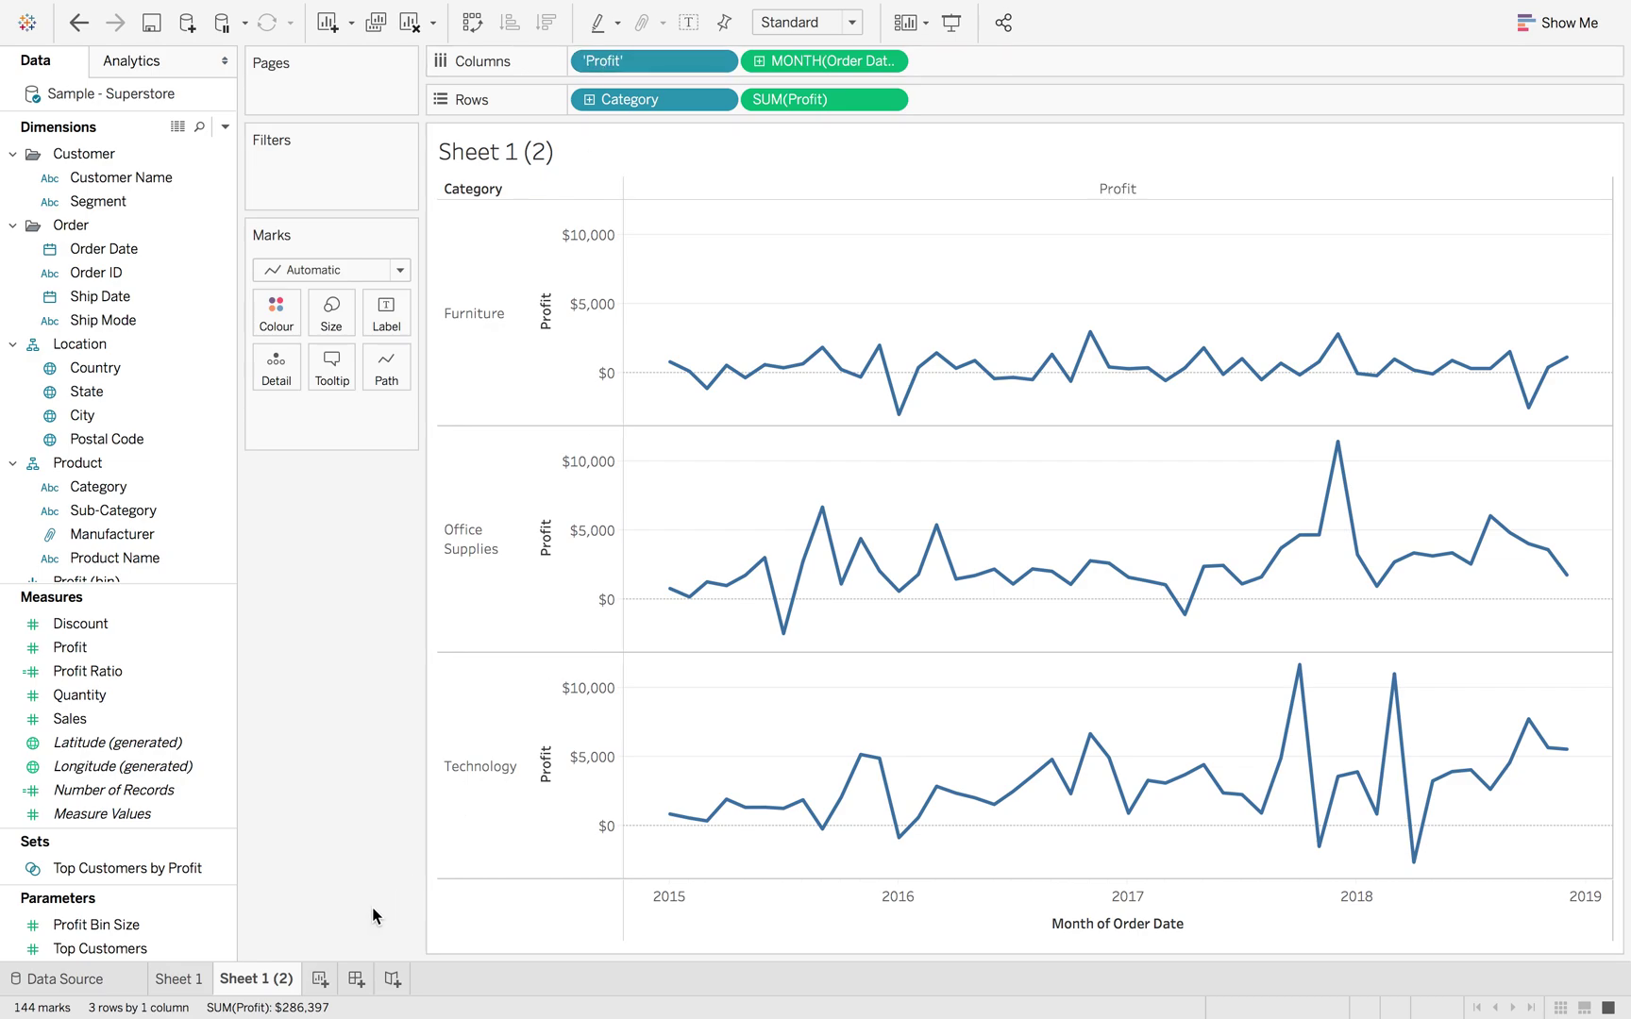
pyautogui.click(320, 978)
# On Sheet 3, rank Sub-Category bars by Sales descending, coloured by Profit Ratio
pyautogui.moveTo(99, 510); pyautogui.dragTo(455, 446)
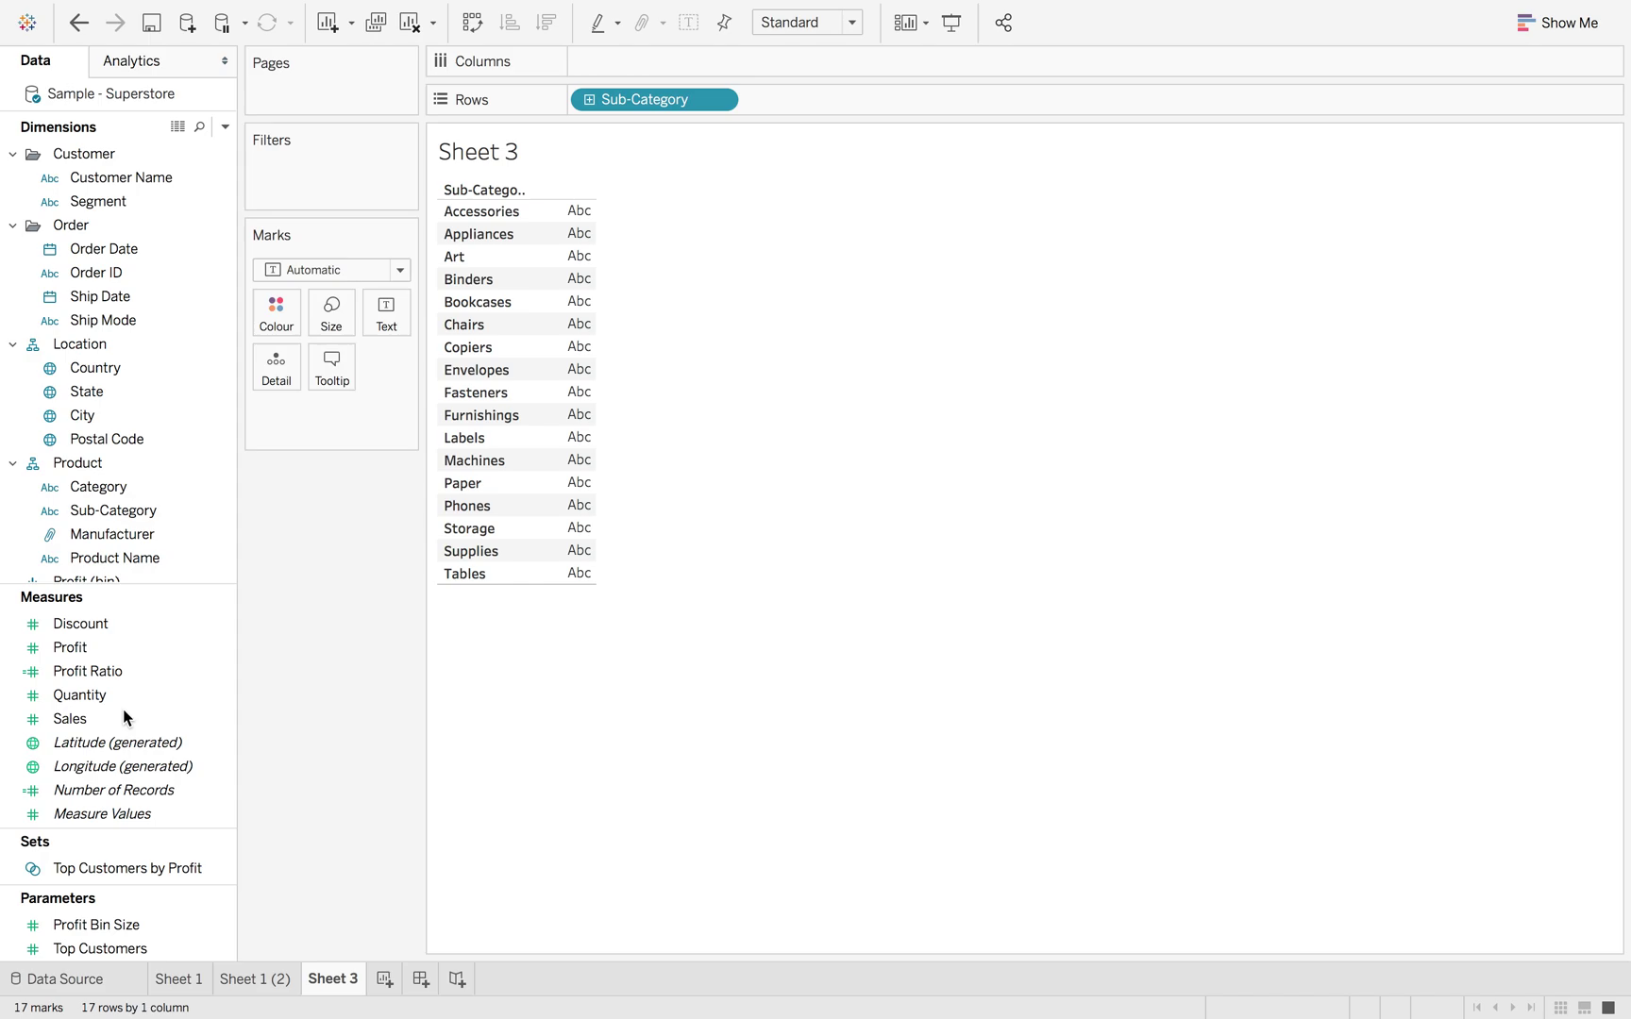
pyautogui.moveTo(124, 717); pyautogui.dragTo(620, 60)
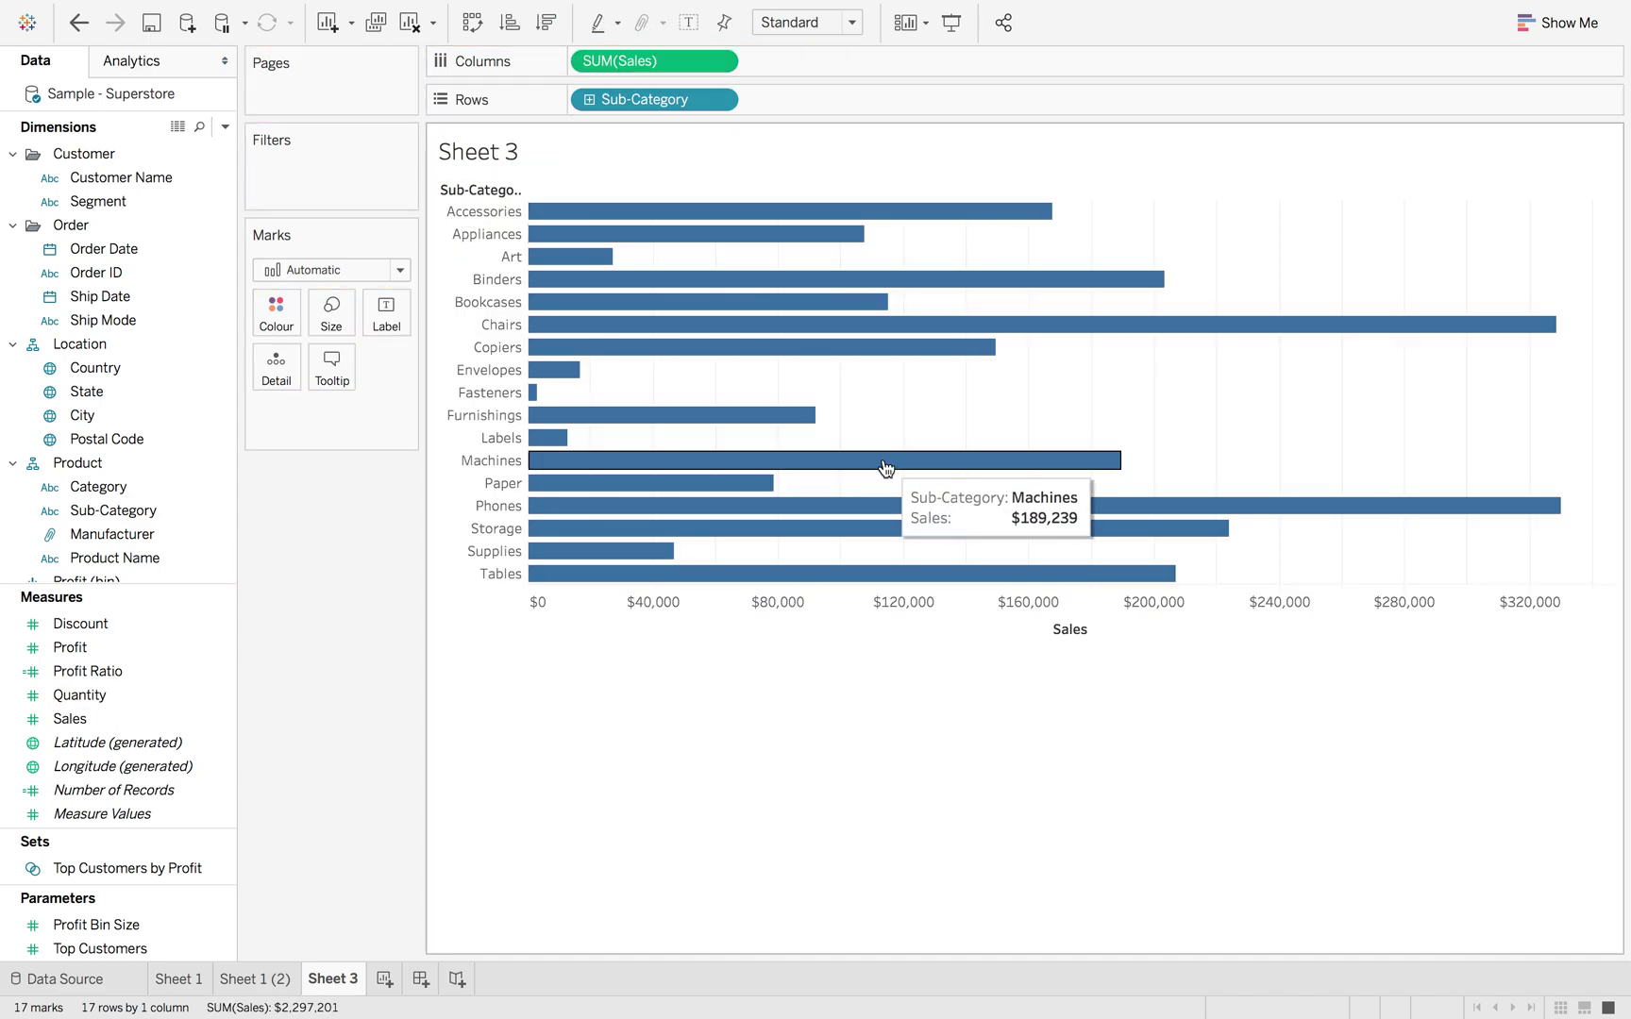
pyautogui.click(1100, 630)
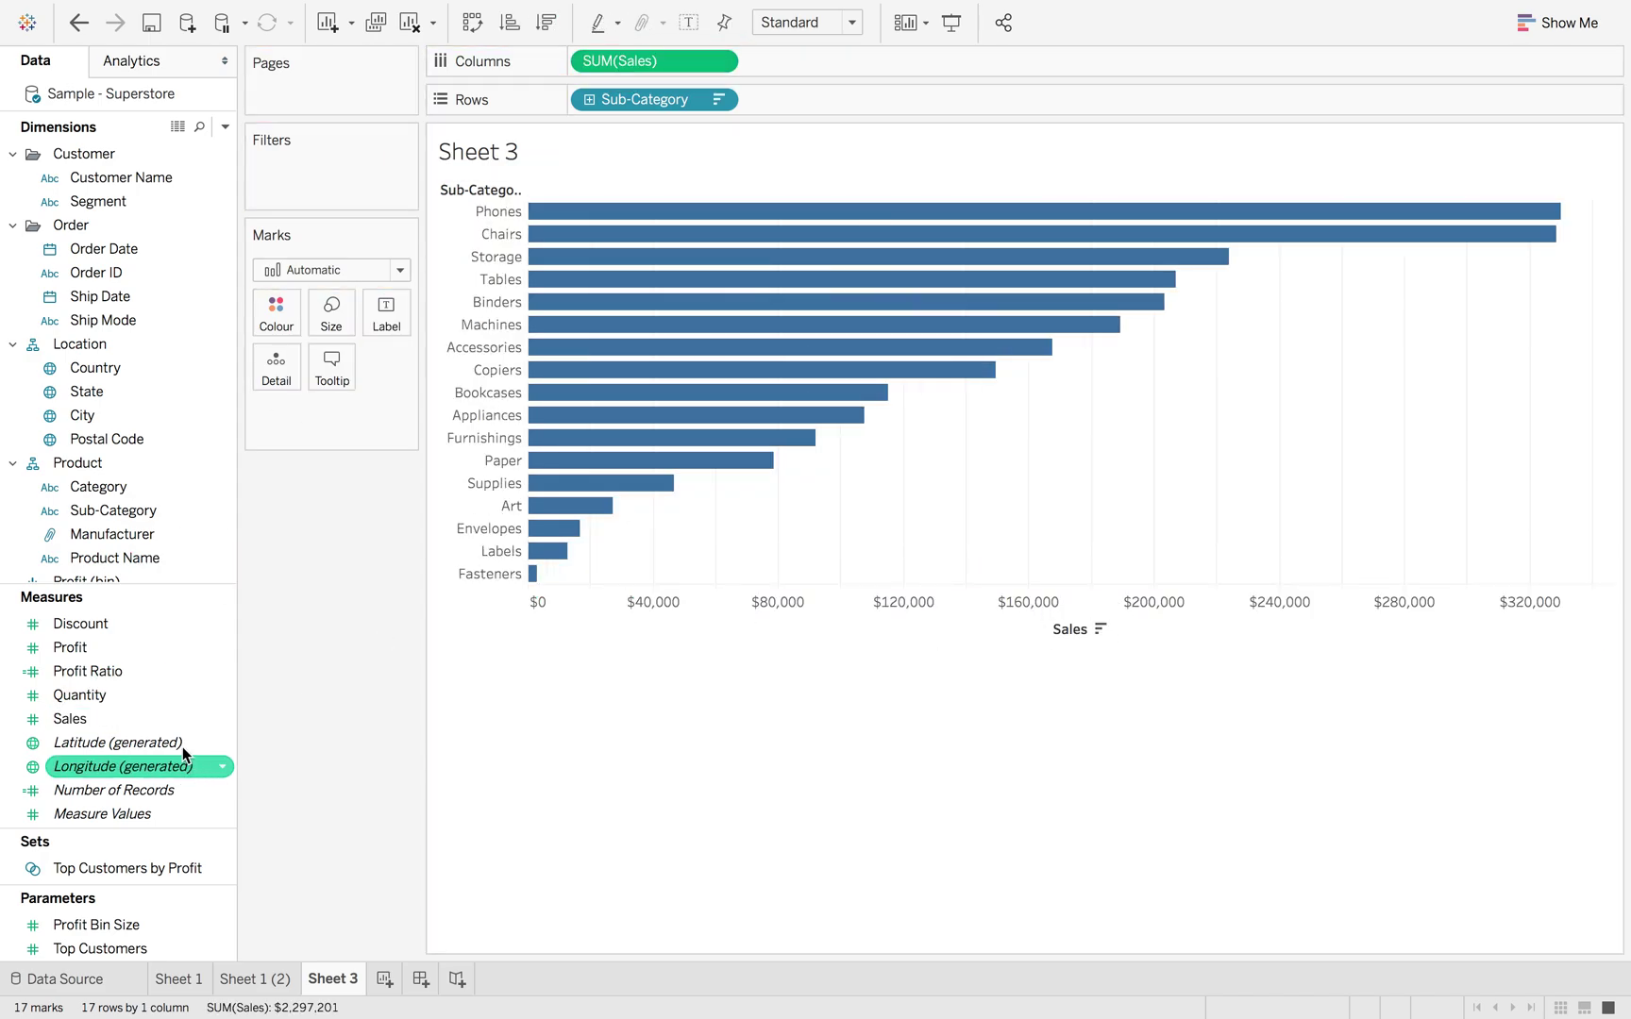
pyautogui.moveTo(141, 671); pyautogui.dragTo(265, 321)
# Duplicate Sheet 3 and switch the bars to Profit, sorted largest first
pyautogui.rightClick(341, 986)
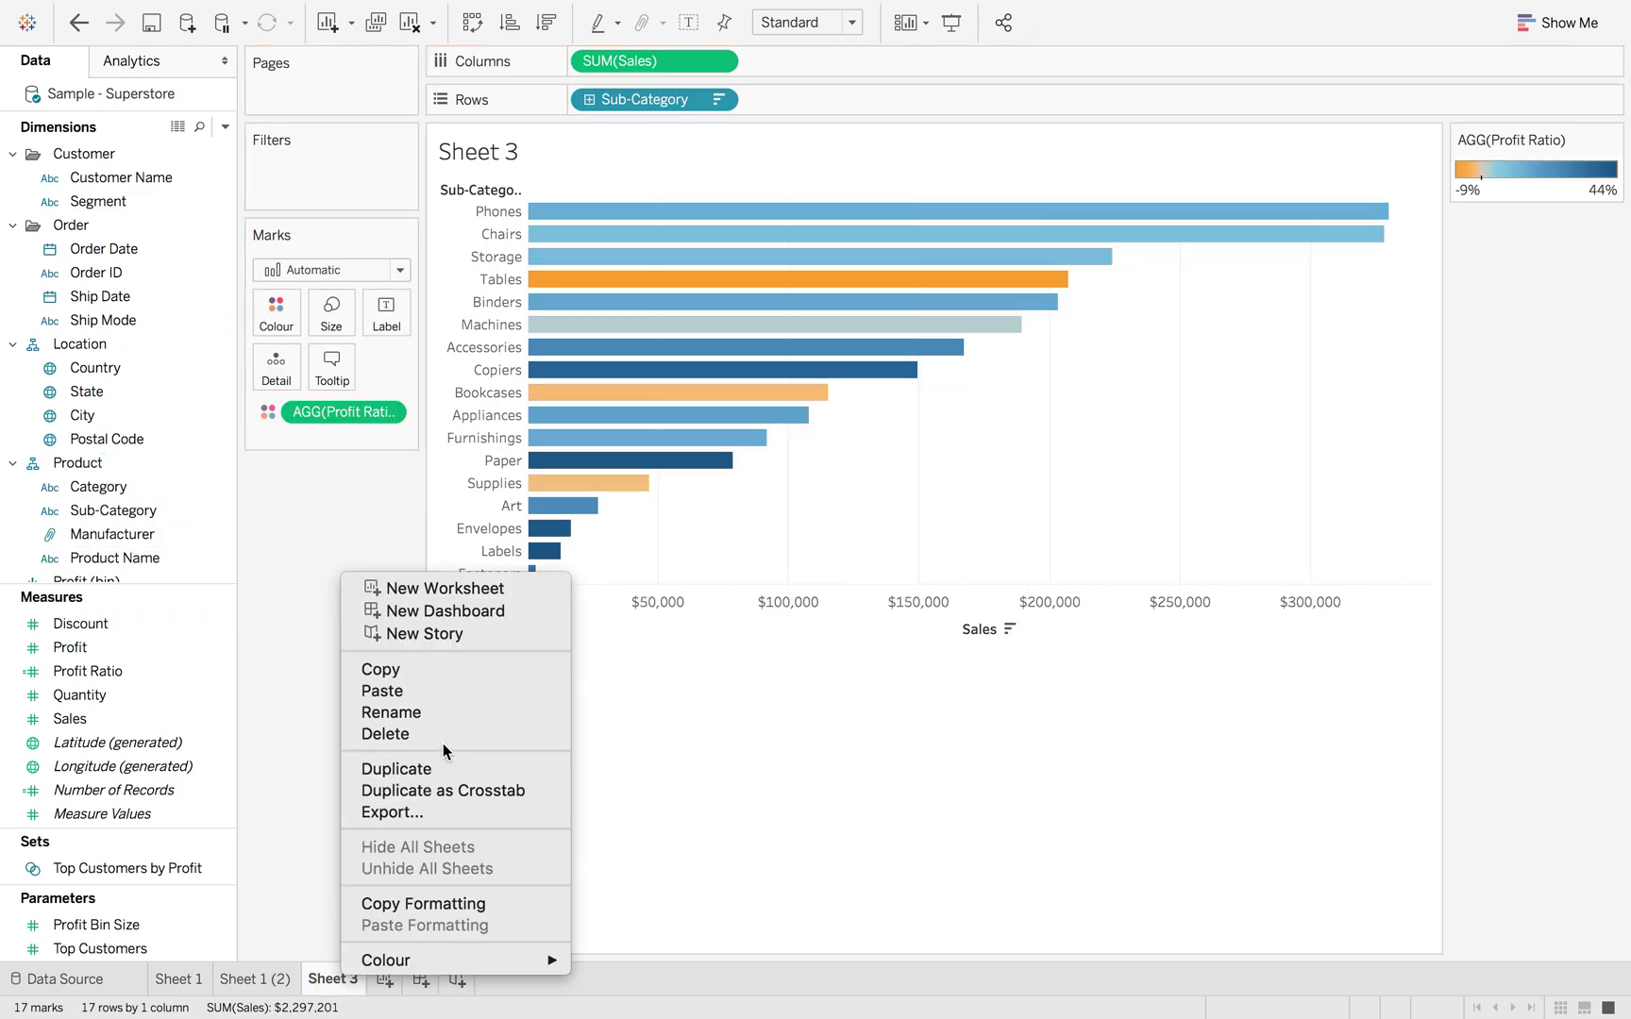
pyautogui.click(423, 769)
pyautogui.moveTo(76, 647); pyautogui.dragTo(662, 63)
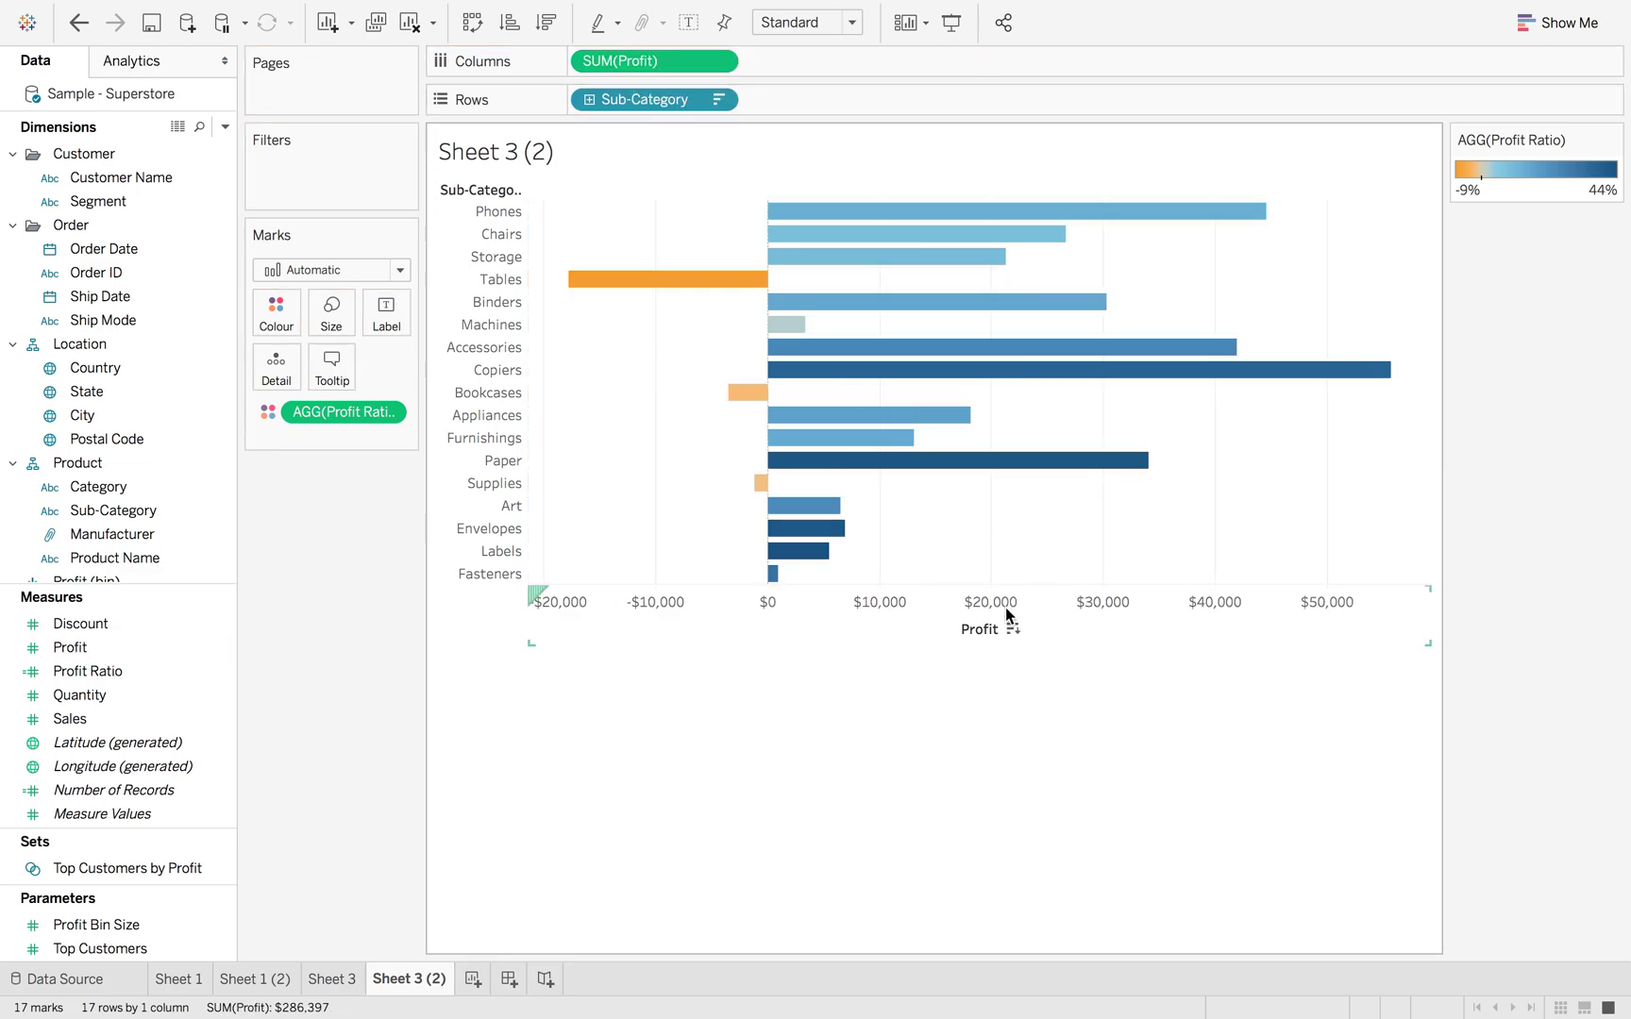
pyautogui.click(1011, 626)
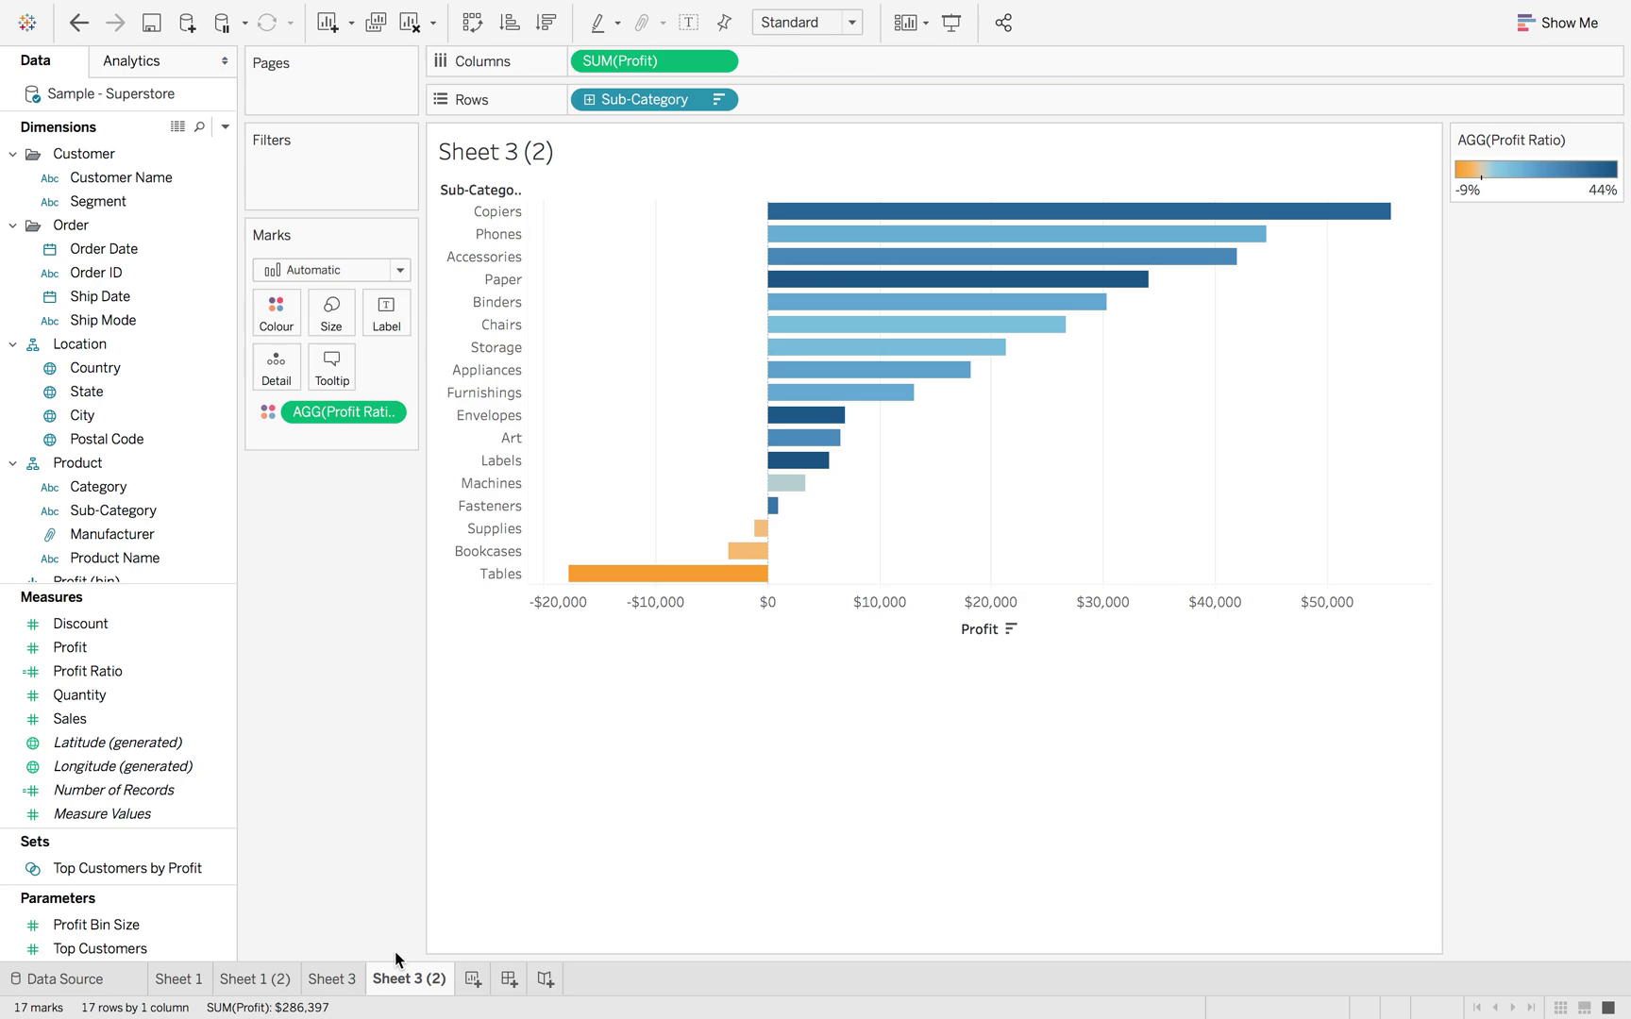
# Create a new dashboard and reduce its width and height to 700 x 700 pixels
pyautogui.click(509, 979)
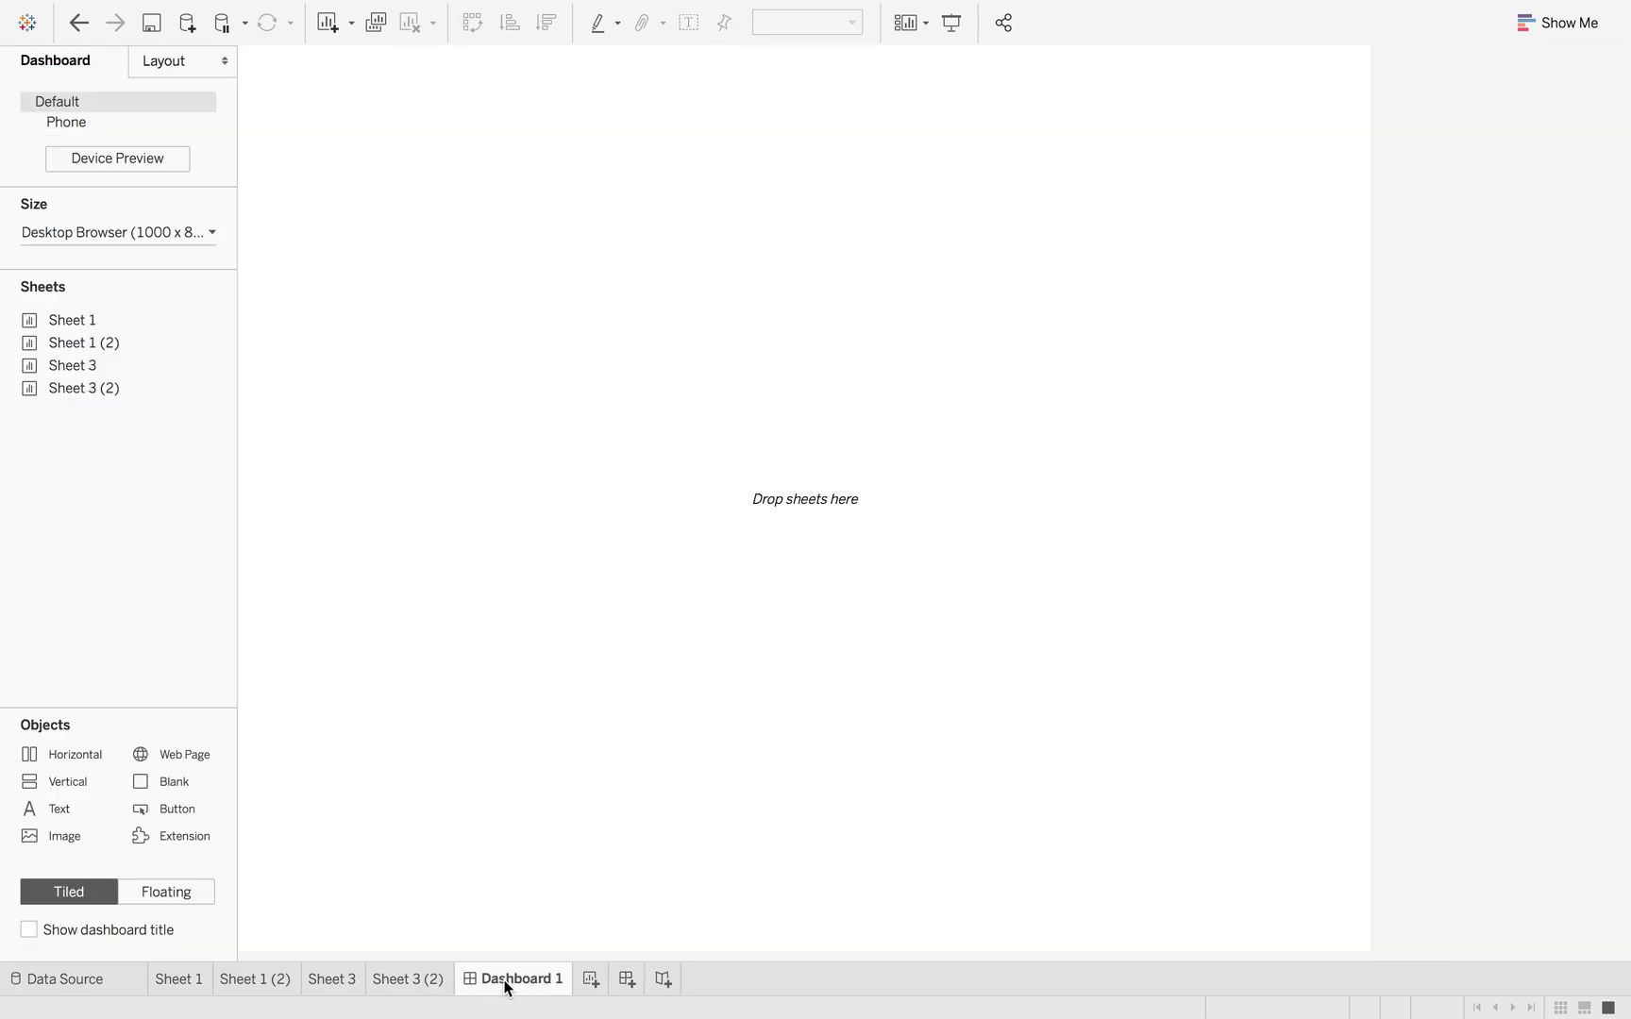
pyautogui.click(168, 229)
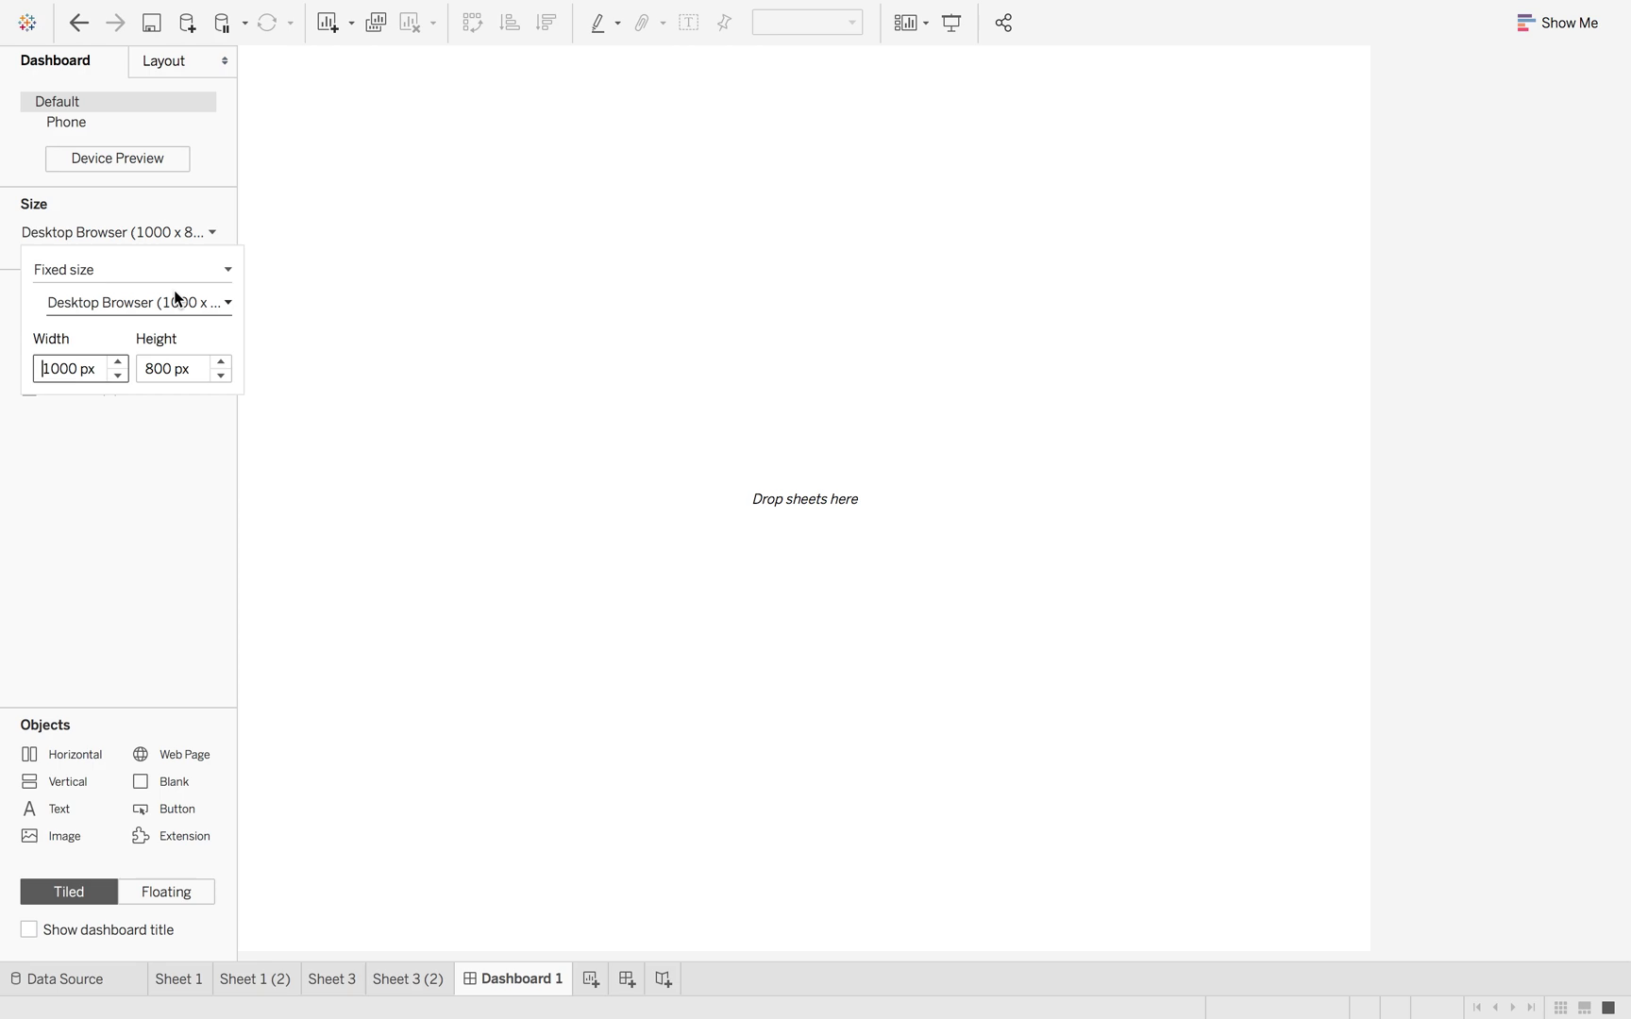
pyautogui.click(118, 376)
pyautogui.click(118, 376)
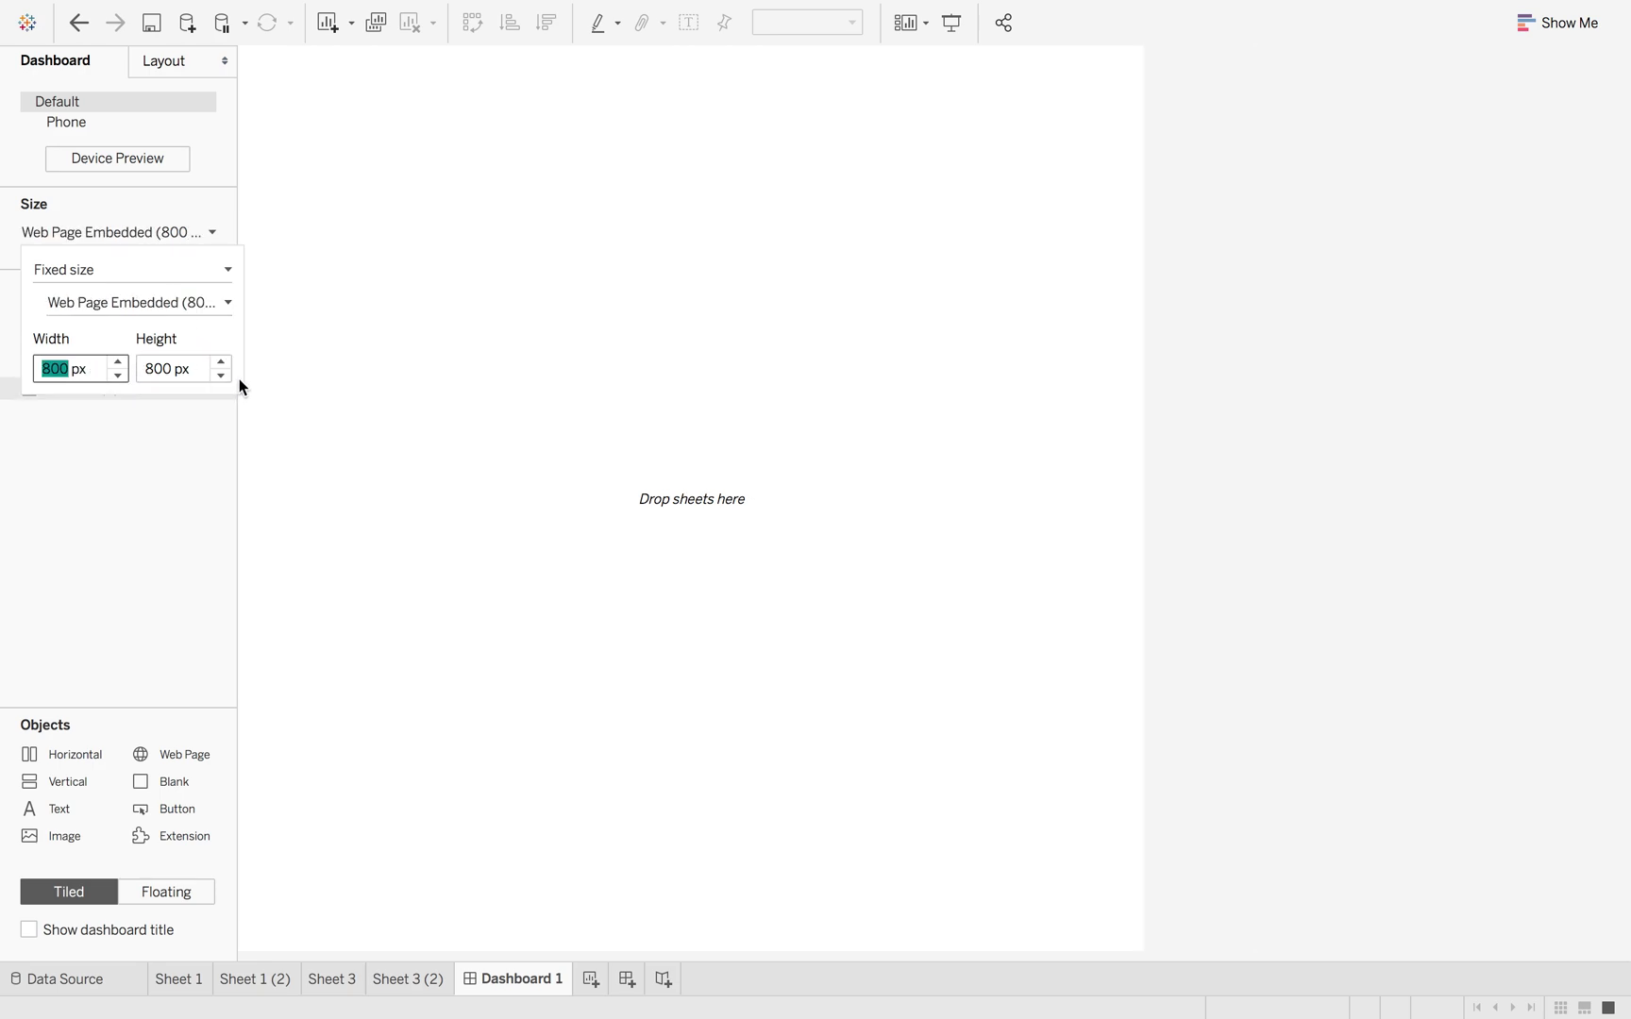
pyautogui.click(221, 376)
pyautogui.click(118, 375)
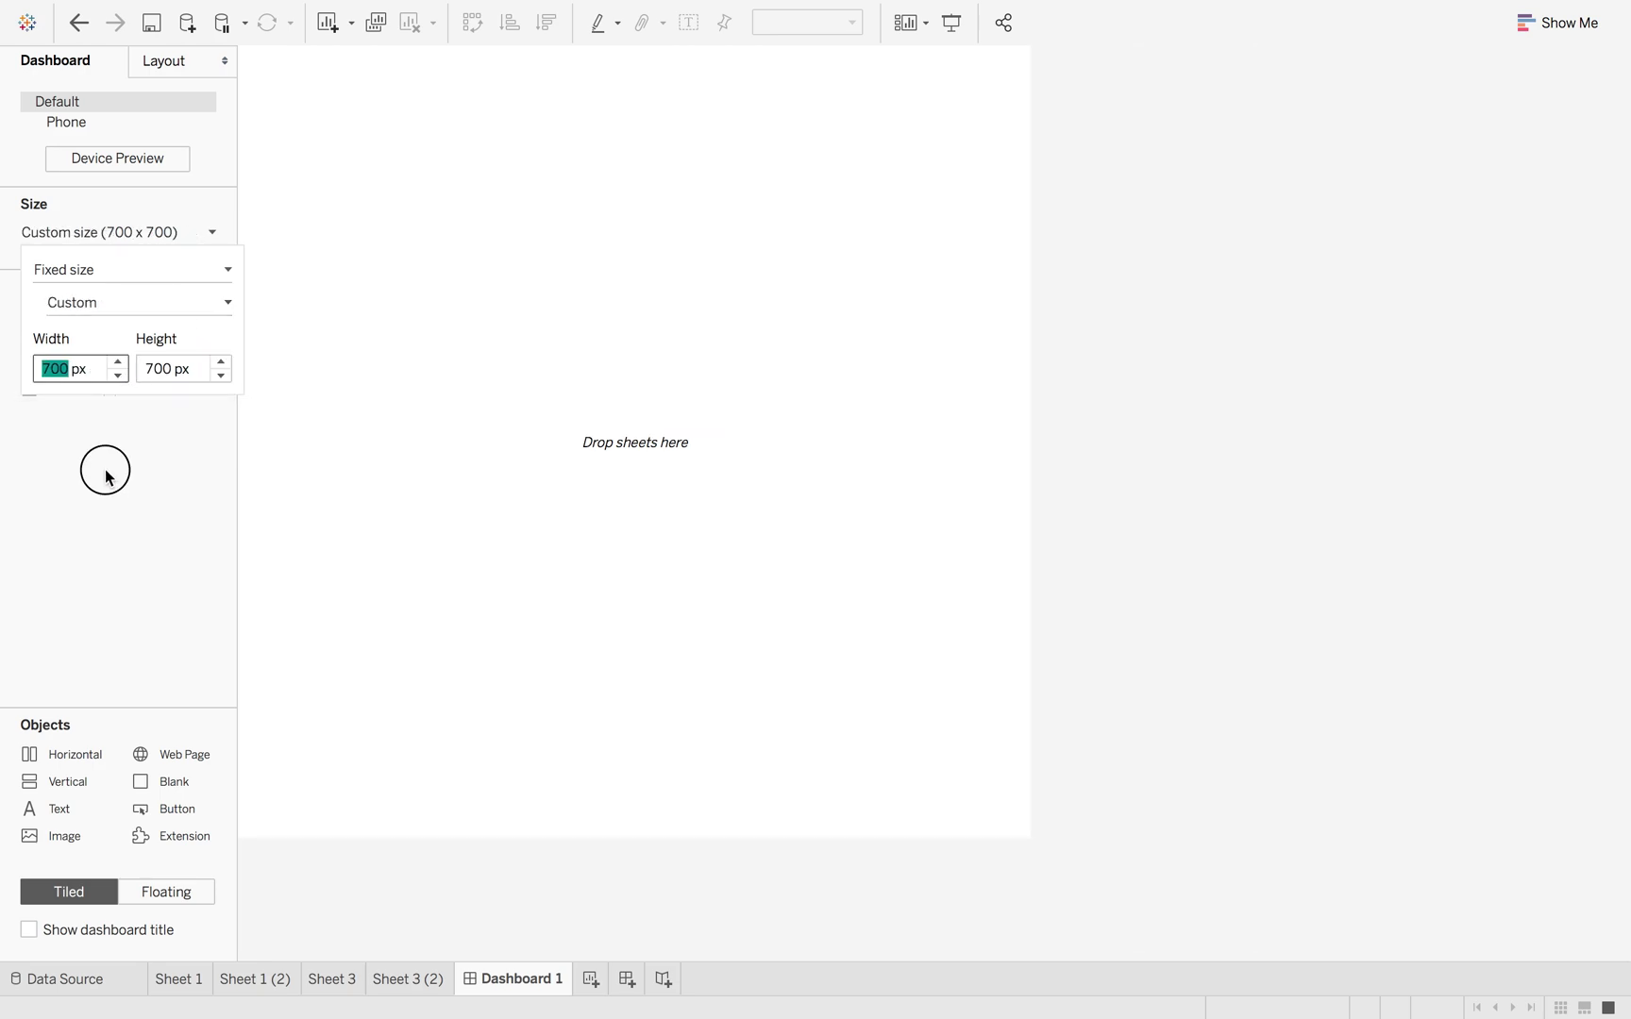
# Rename Sheet 1 to 'Sales' and Sheet 1 (2) to 'Profit'
pyautogui.click(178, 978)
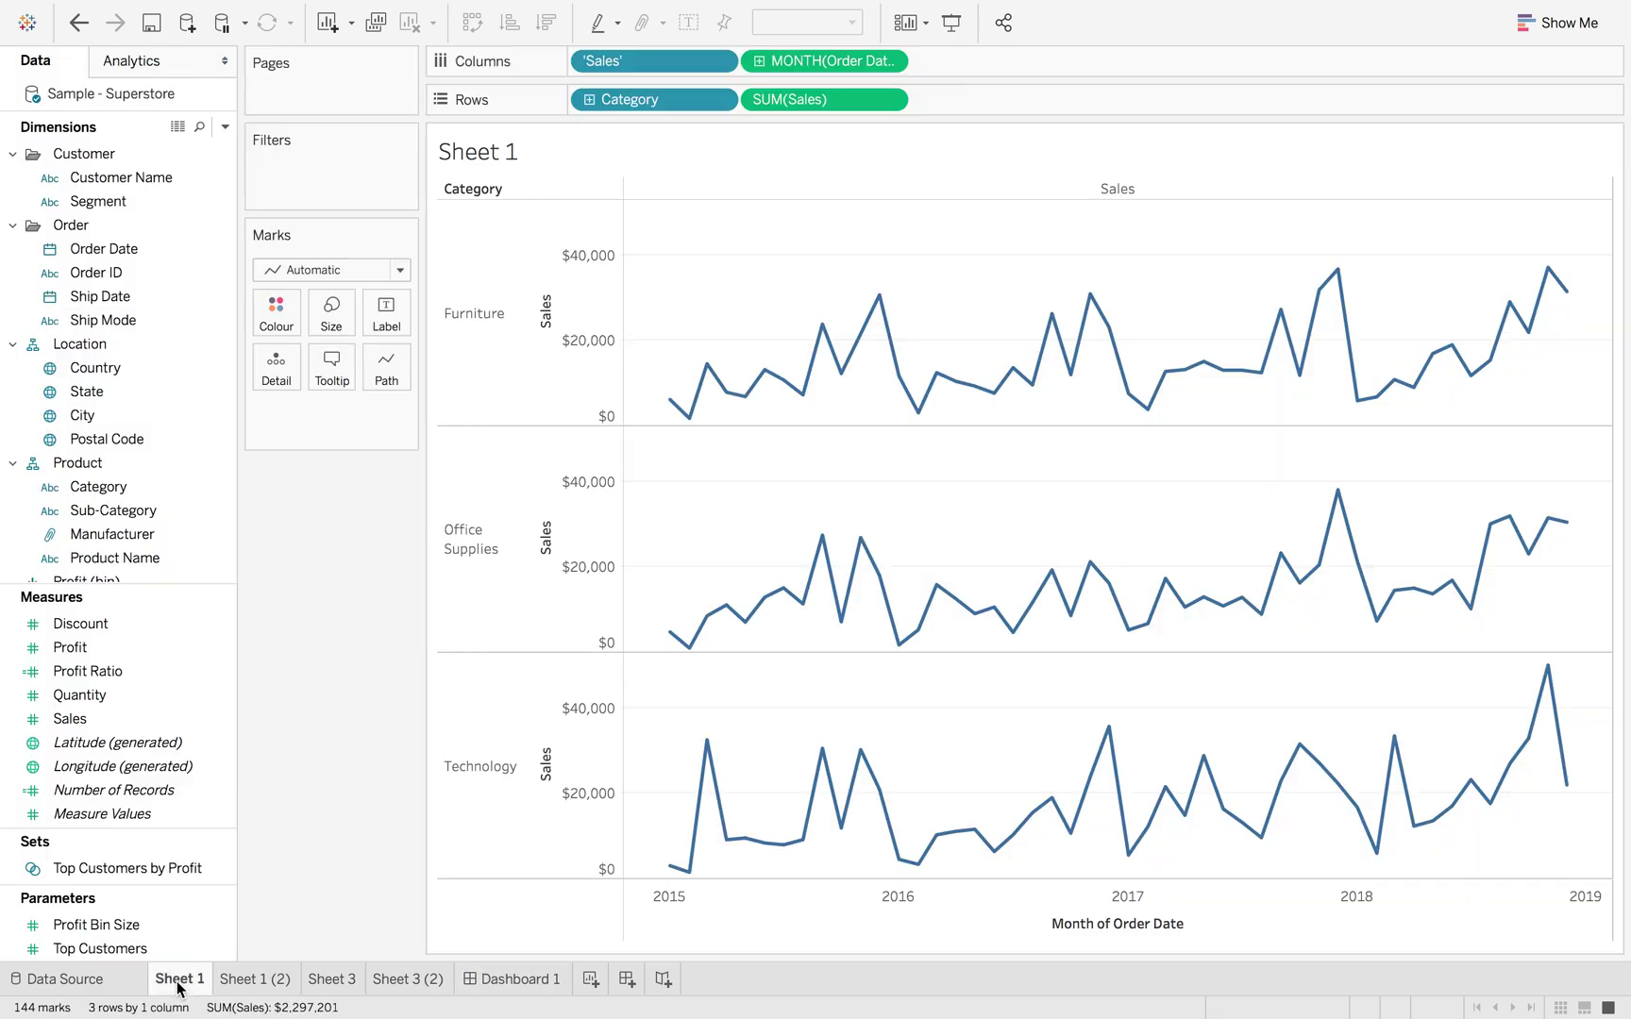
pyautogui.doubleClick(178, 979)
pyautogui.write('Sales')
pyautogui.press('Return')
pyautogui.click(231, 979)
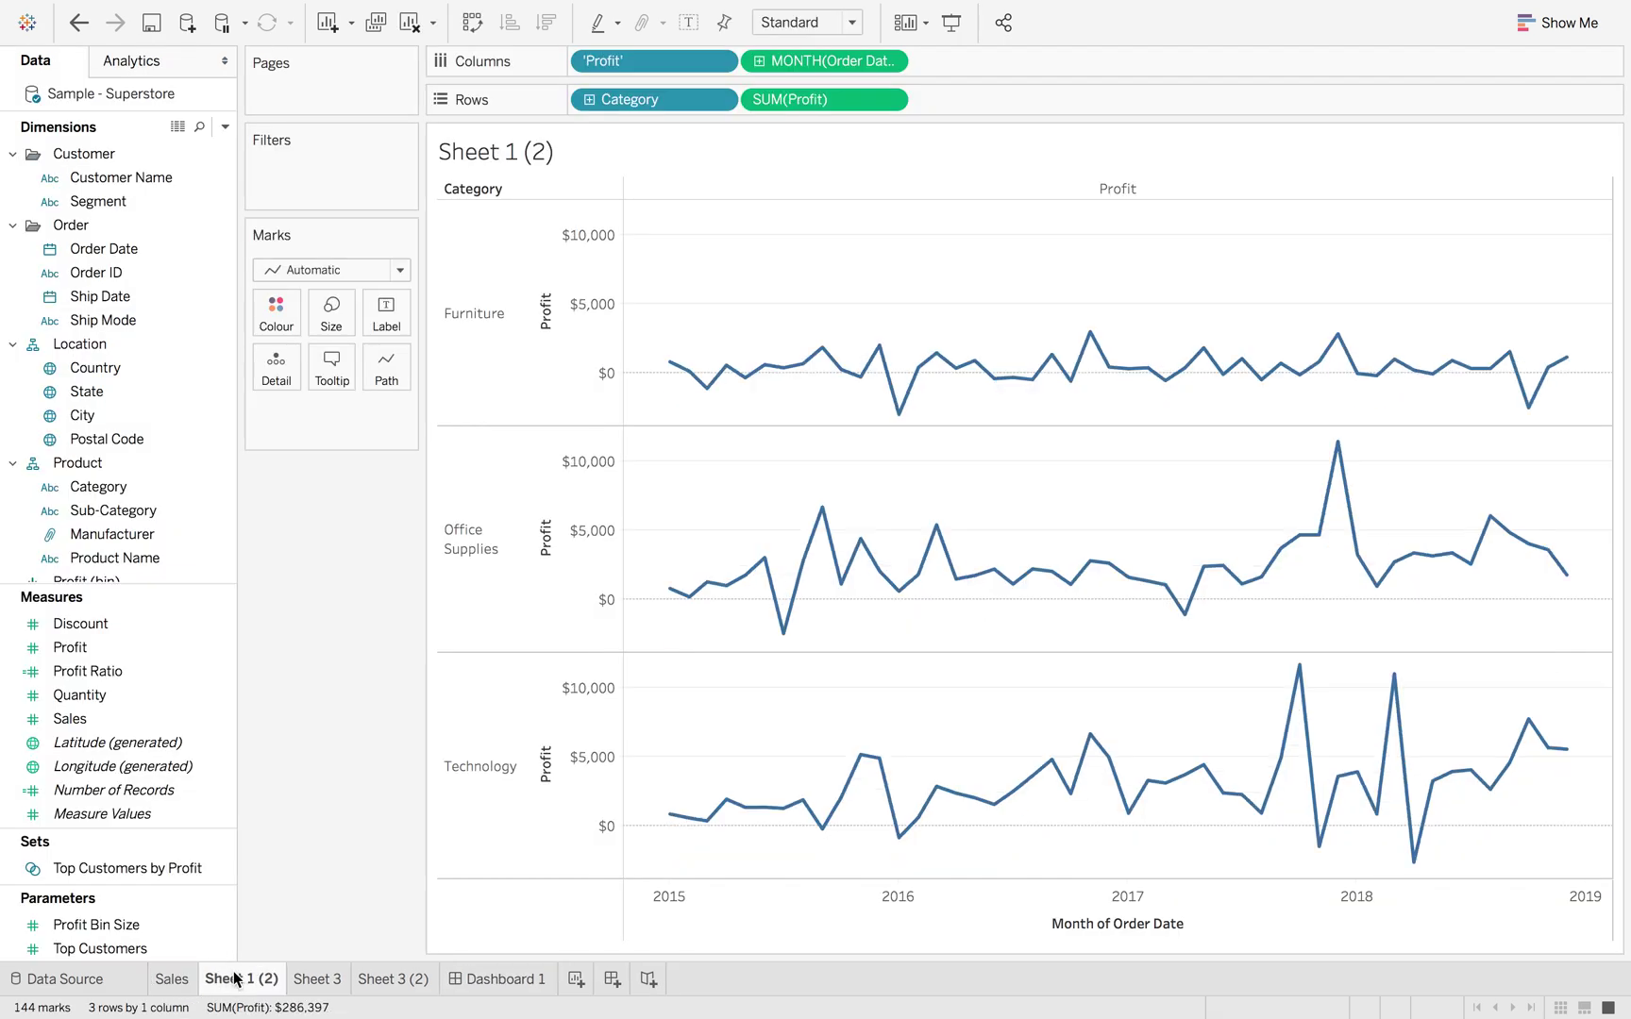
pyautogui.doubleClick(231, 979)
pyautogui.write('Profit')
pyautogui.press('Return')
# Rename Sheet 3 (2) to 'Sub cat Profit' and Sheet 3 to 'Sub Cat Sales'
pyautogui.click(327, 980)
pyautogui.doubleClick(327, 980)
pyautogui.write('Sub cat')
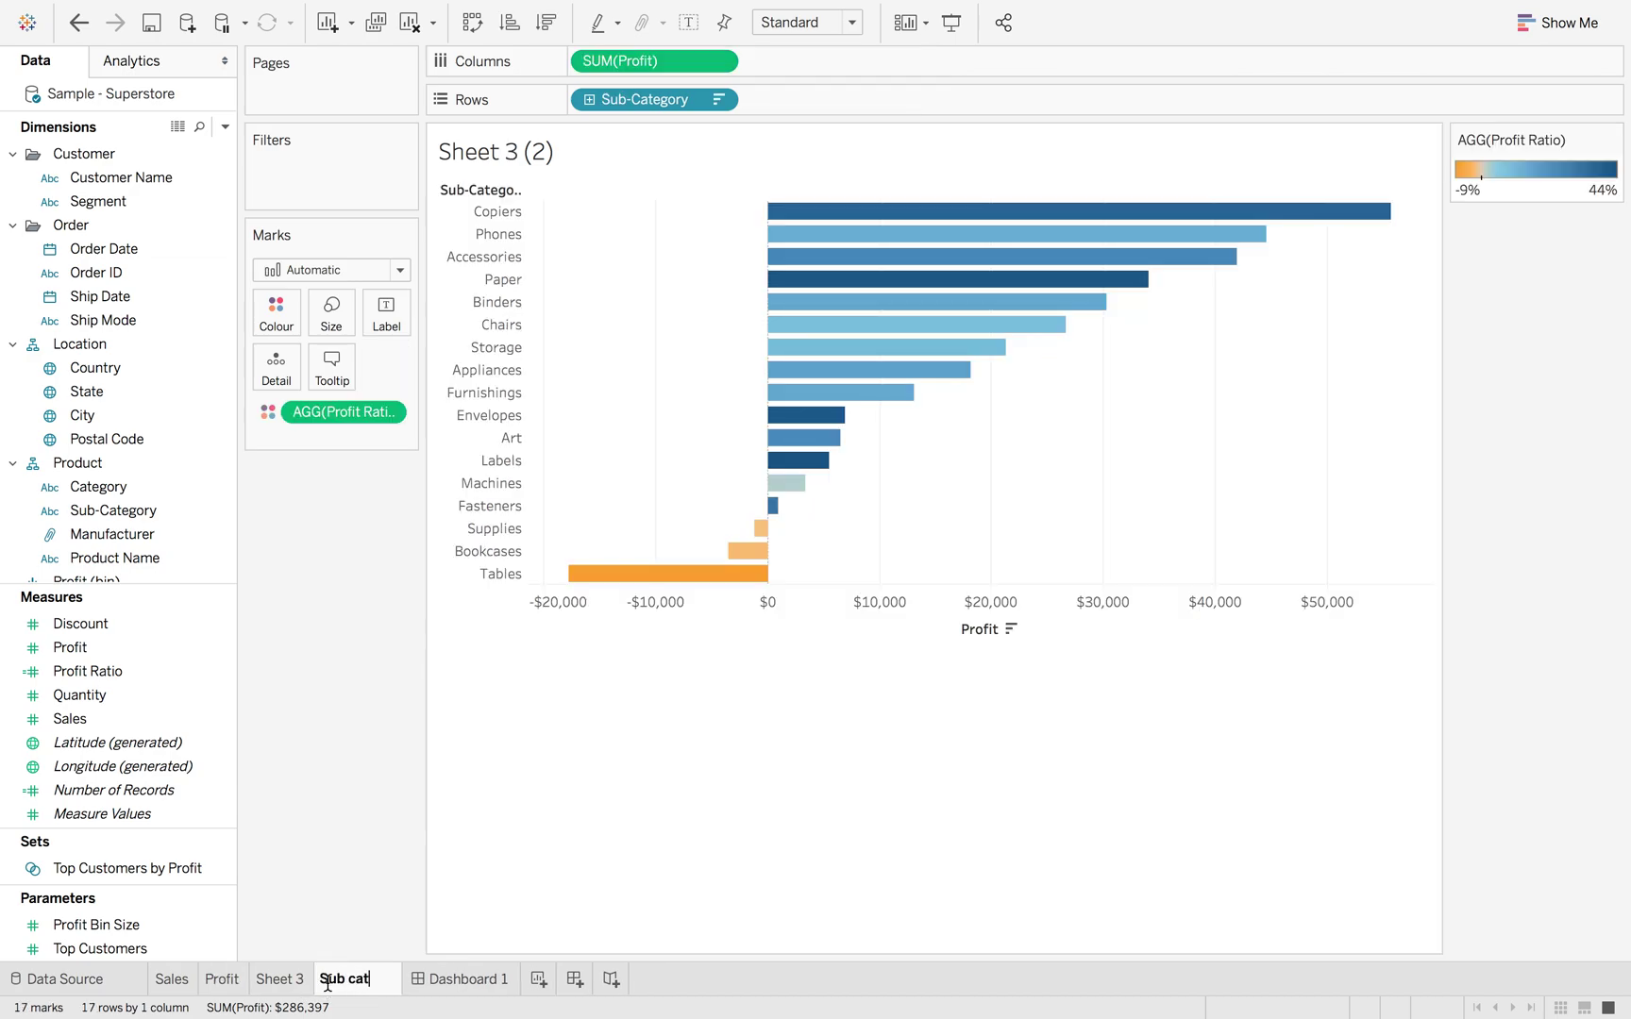
pyautogui.write(' Sales')
pyautogui.press('Return')
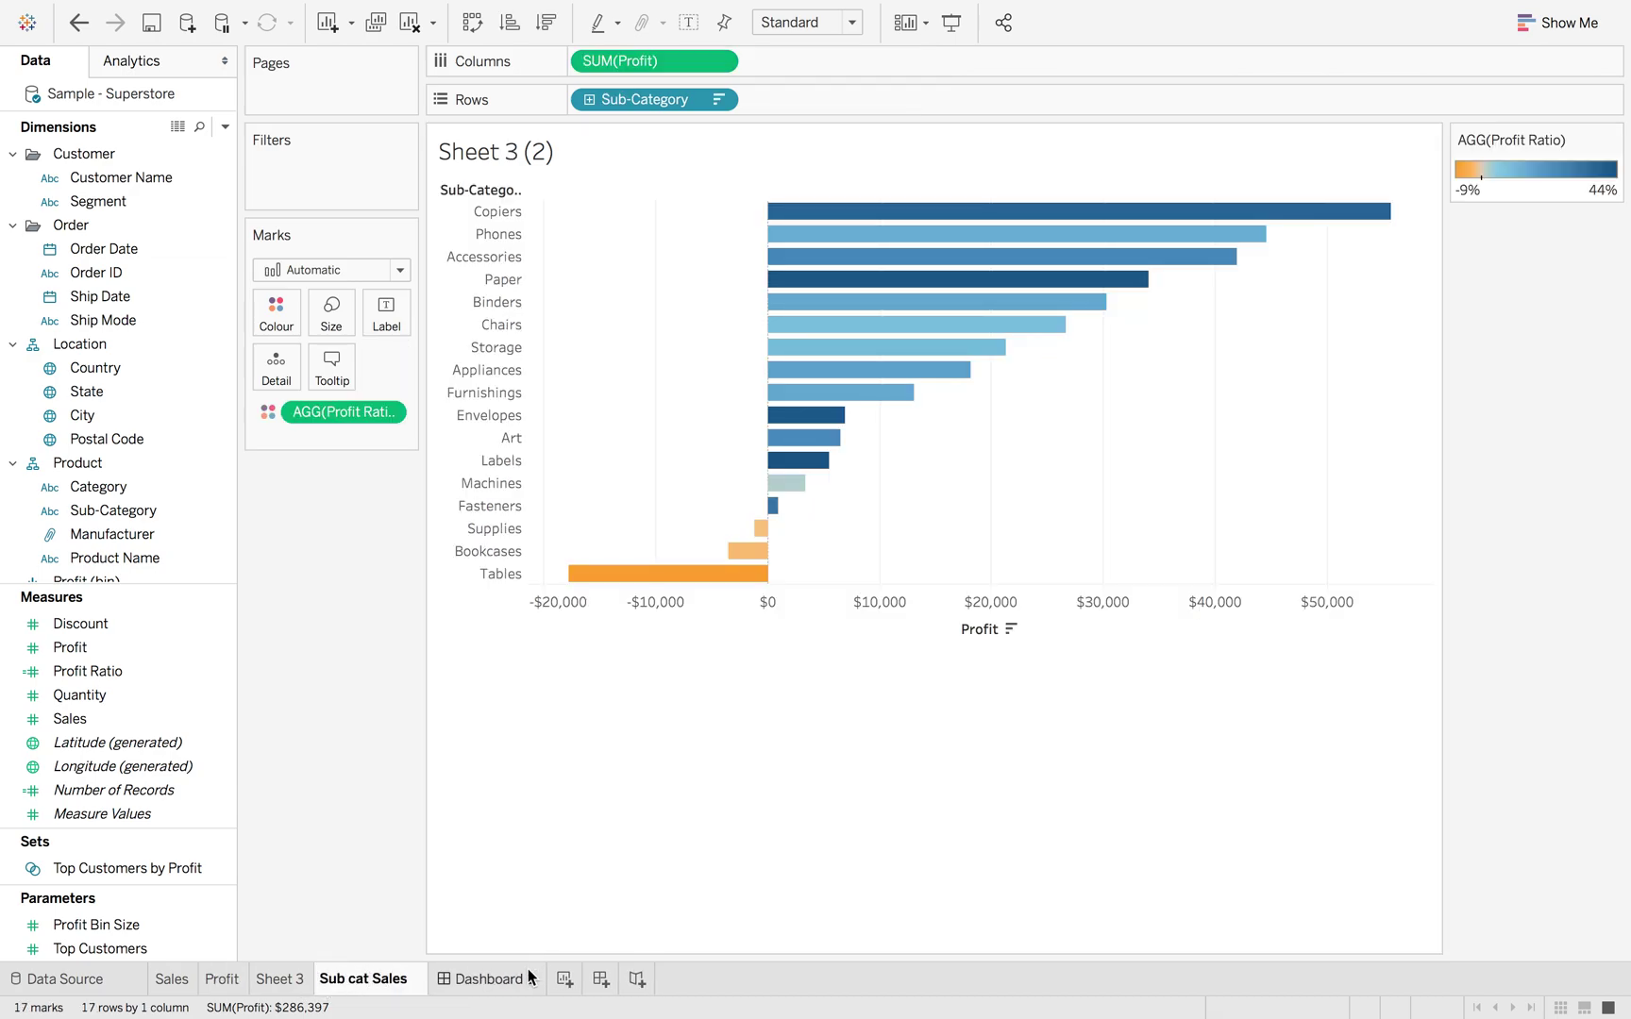
pyautogui.press('BackSpace')
pyautogui.press('BackSpace')
pyautogui.press('BackSpace')
pyautogui.press('BackSpace')
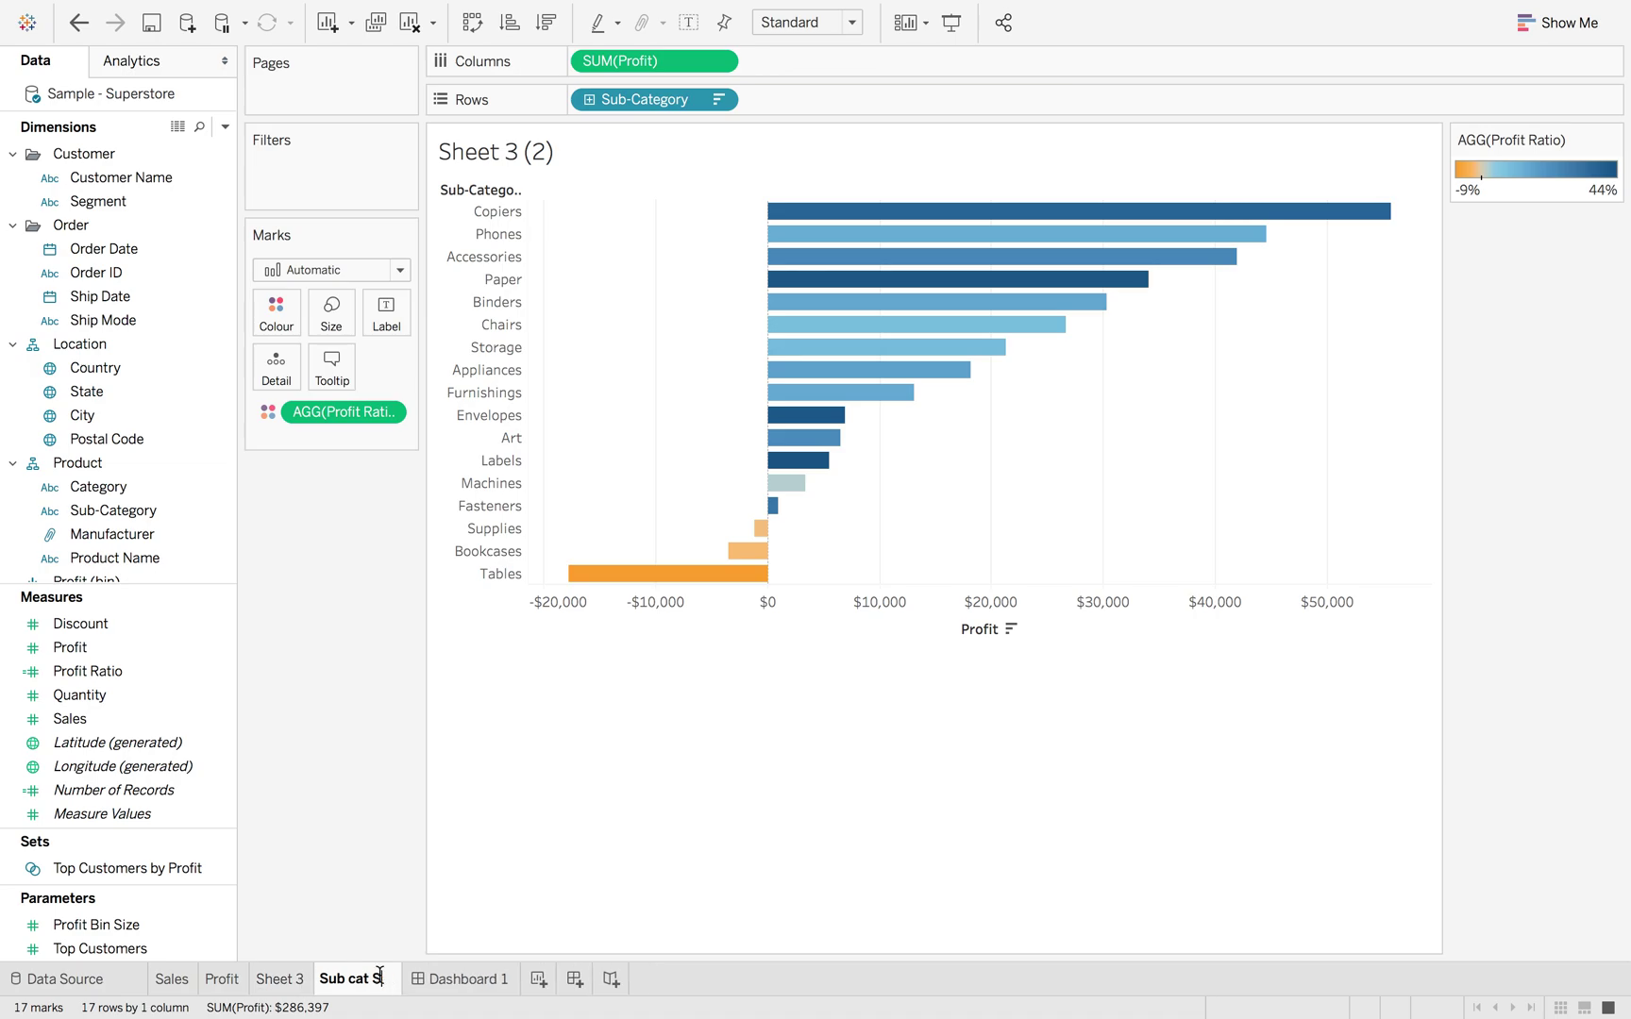
pyautogui.write('Profit')
pyautogui.press('Return')
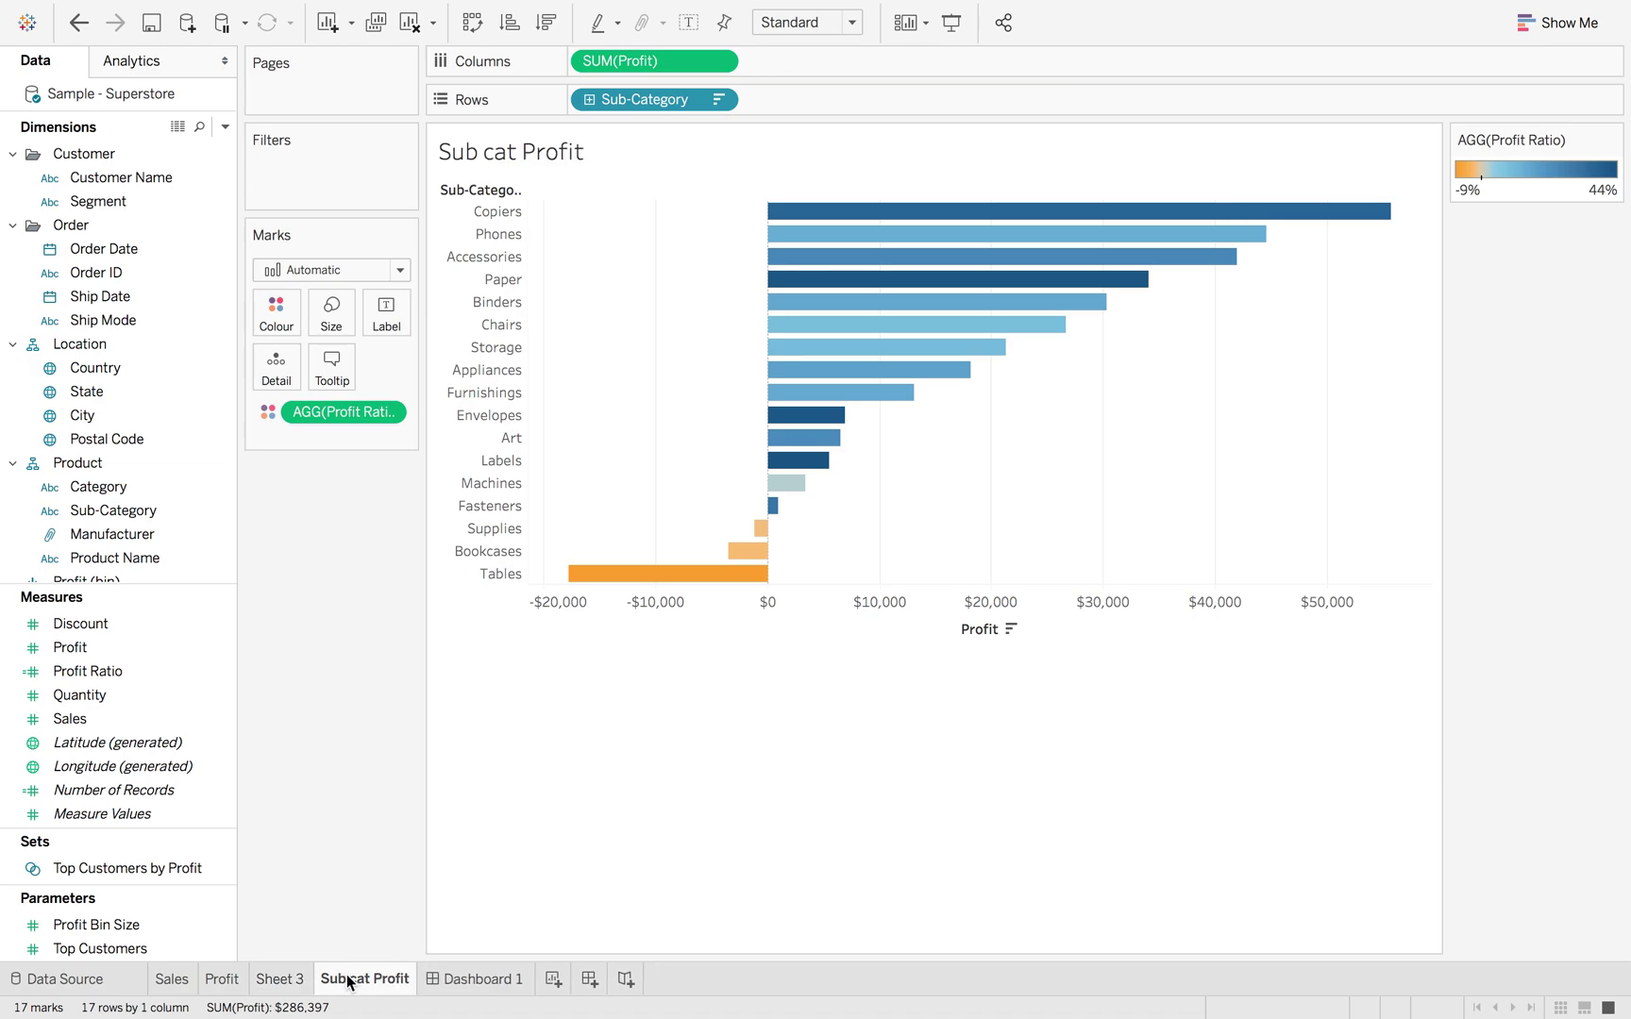
pyautogui.click(283, 979)
pyautogui.doubleClick(283, 979)
pyautogui.write('S')
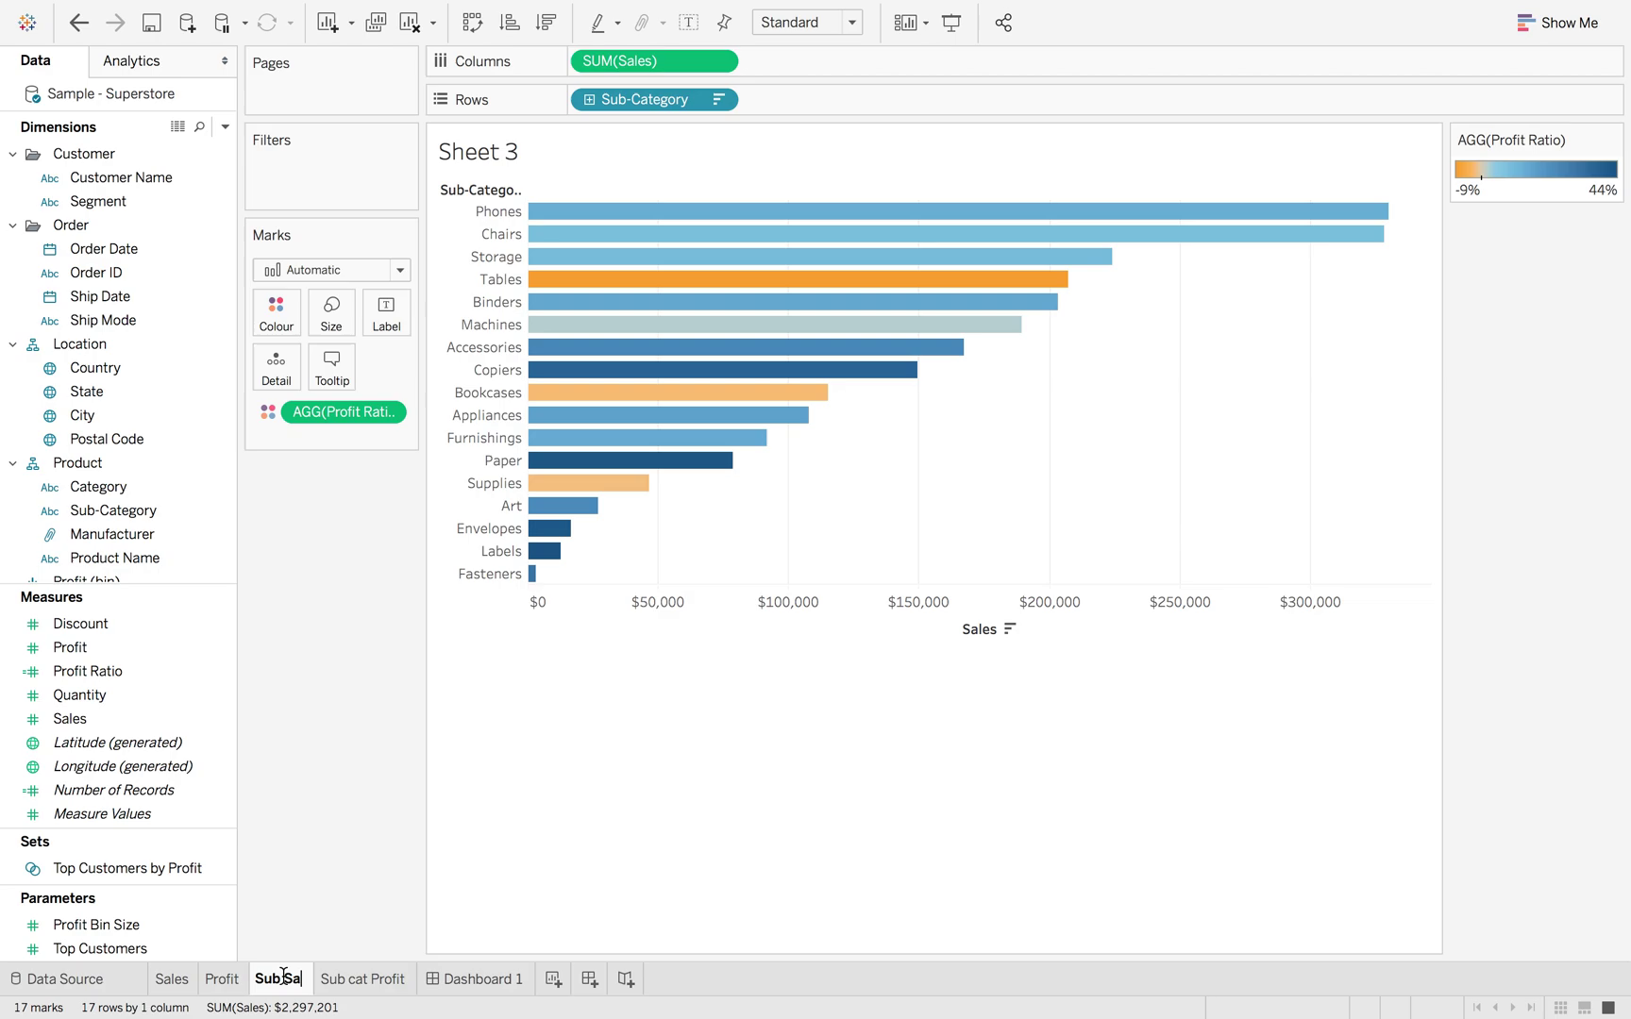
pyautogui.write('ub Cat Sales')
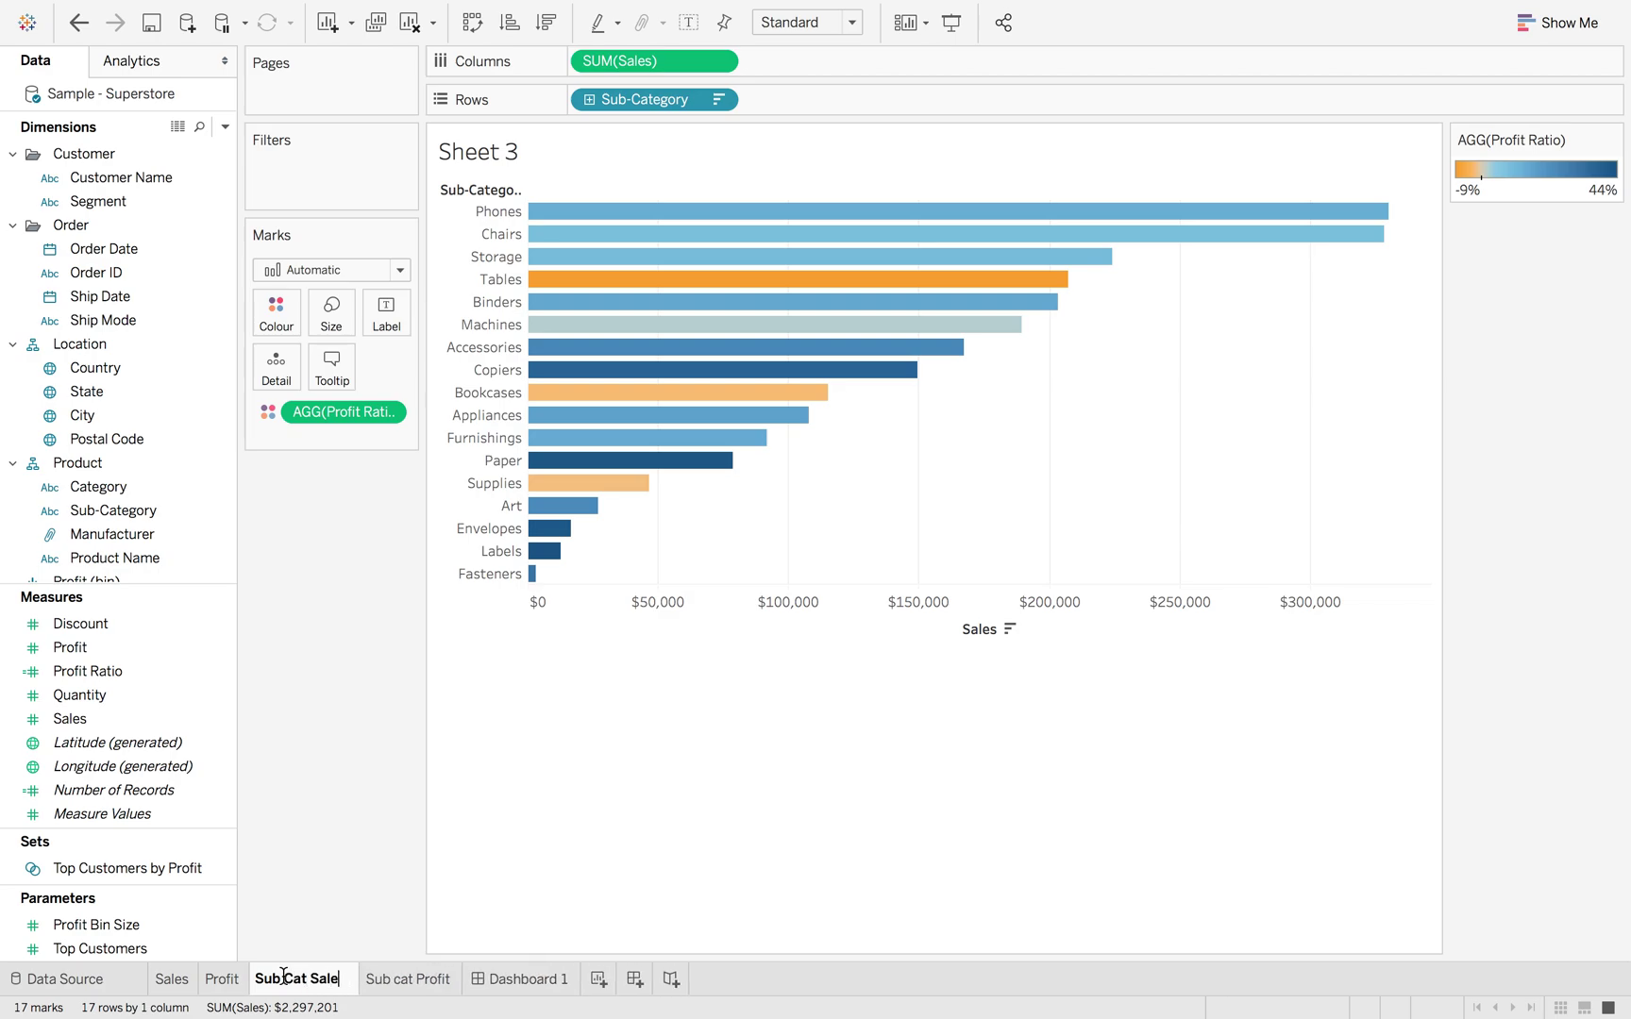
pyautogui.press('Return')
# Put Sales and Profit on Dashboard 1, hide Profit's Category labels, widen Sales
pyautogui.click(499, 978)
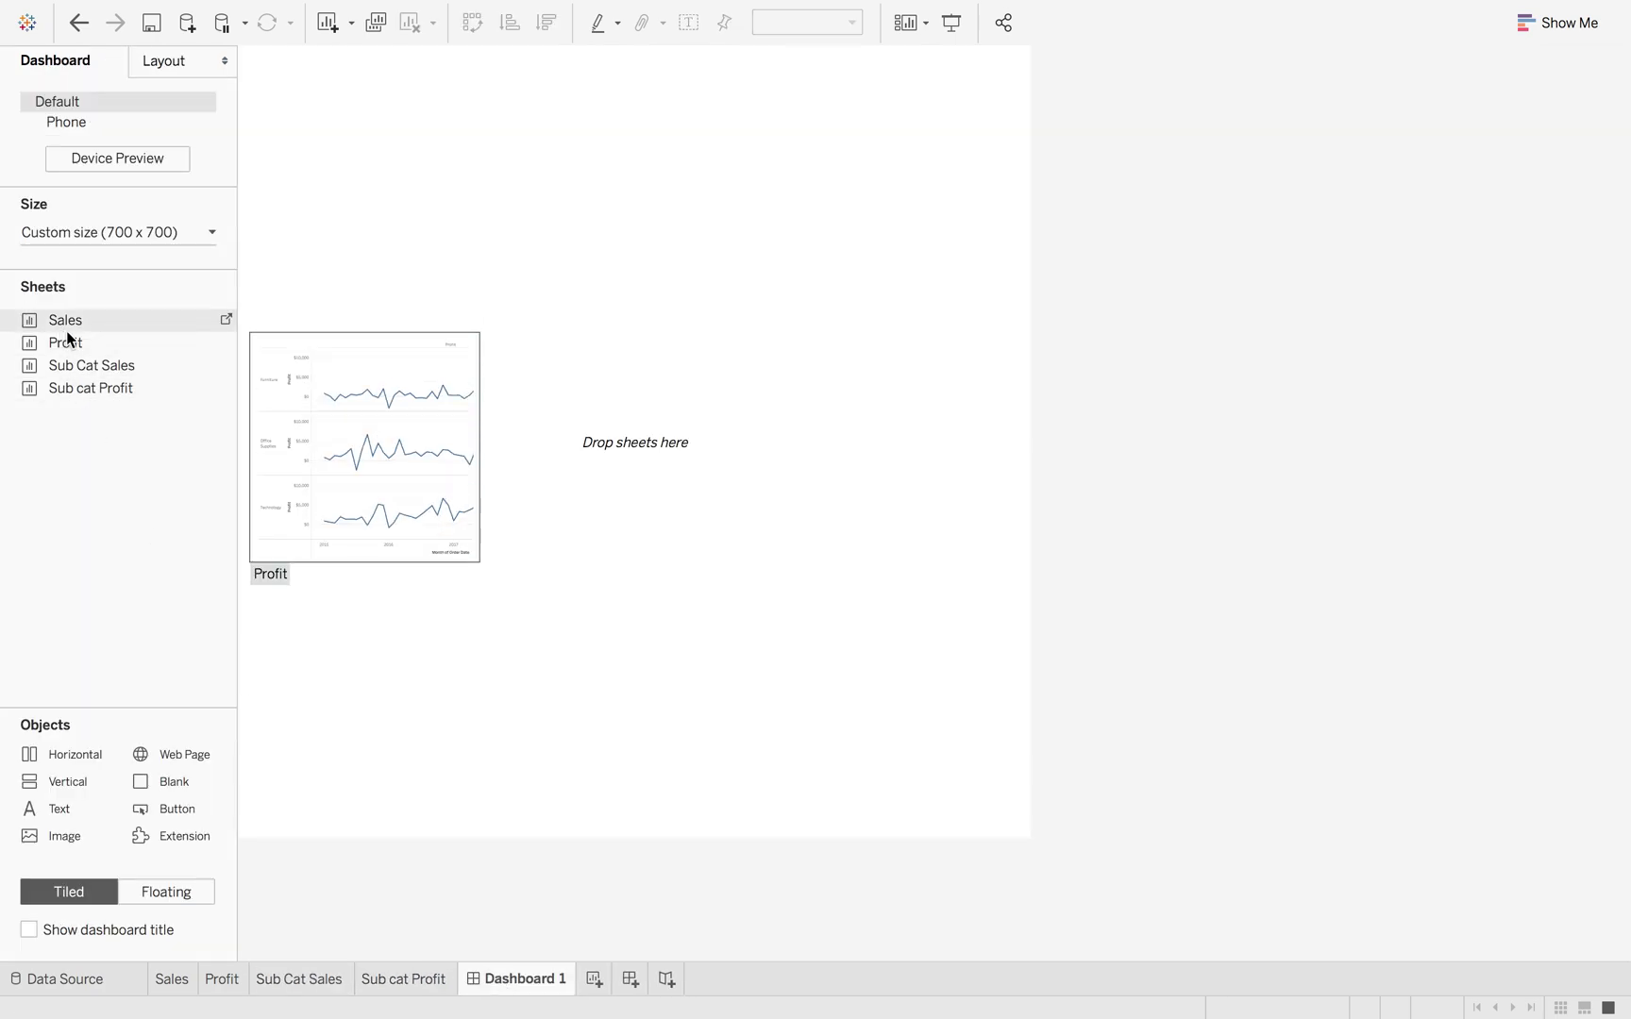
pyautogui.moveTo(74, 321)
pyautogui.mouseDown()
pyautogui.moveTo(405, 415)
pyautogui.moveTo(80, 345)
pyautogui.moveTo(796, 391)
pyautogui.mouseUp()
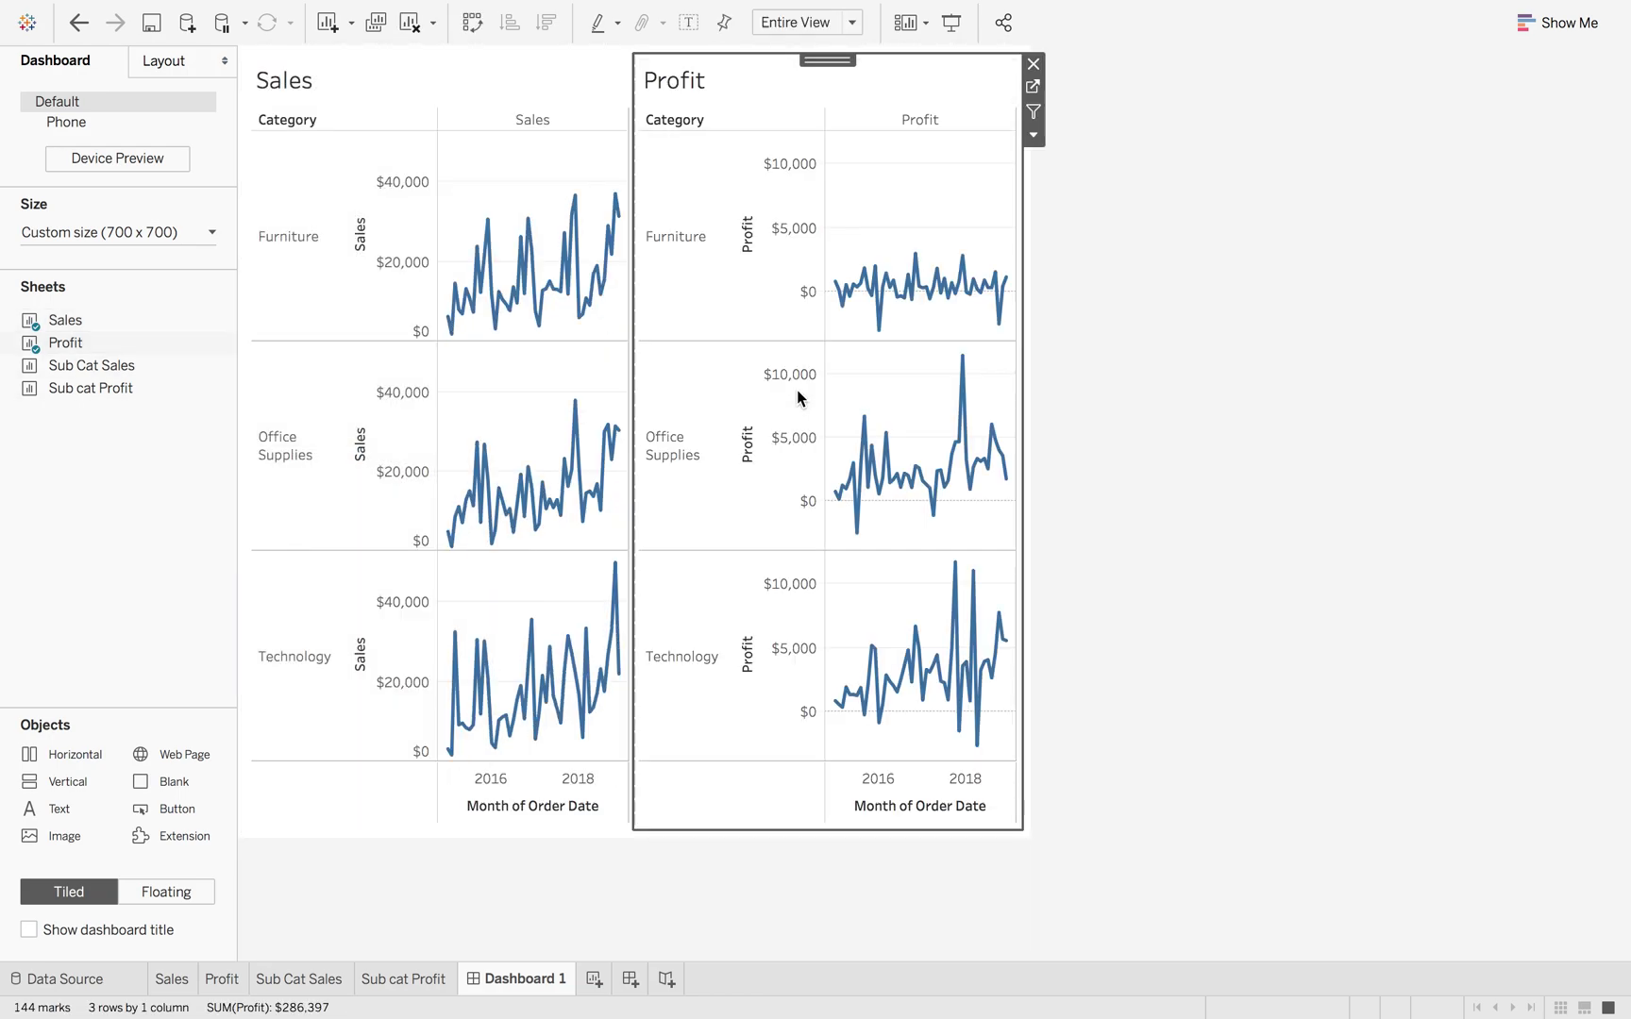
pyautogui.rightClick(682, 271)
pyautogui.click(743, 444)
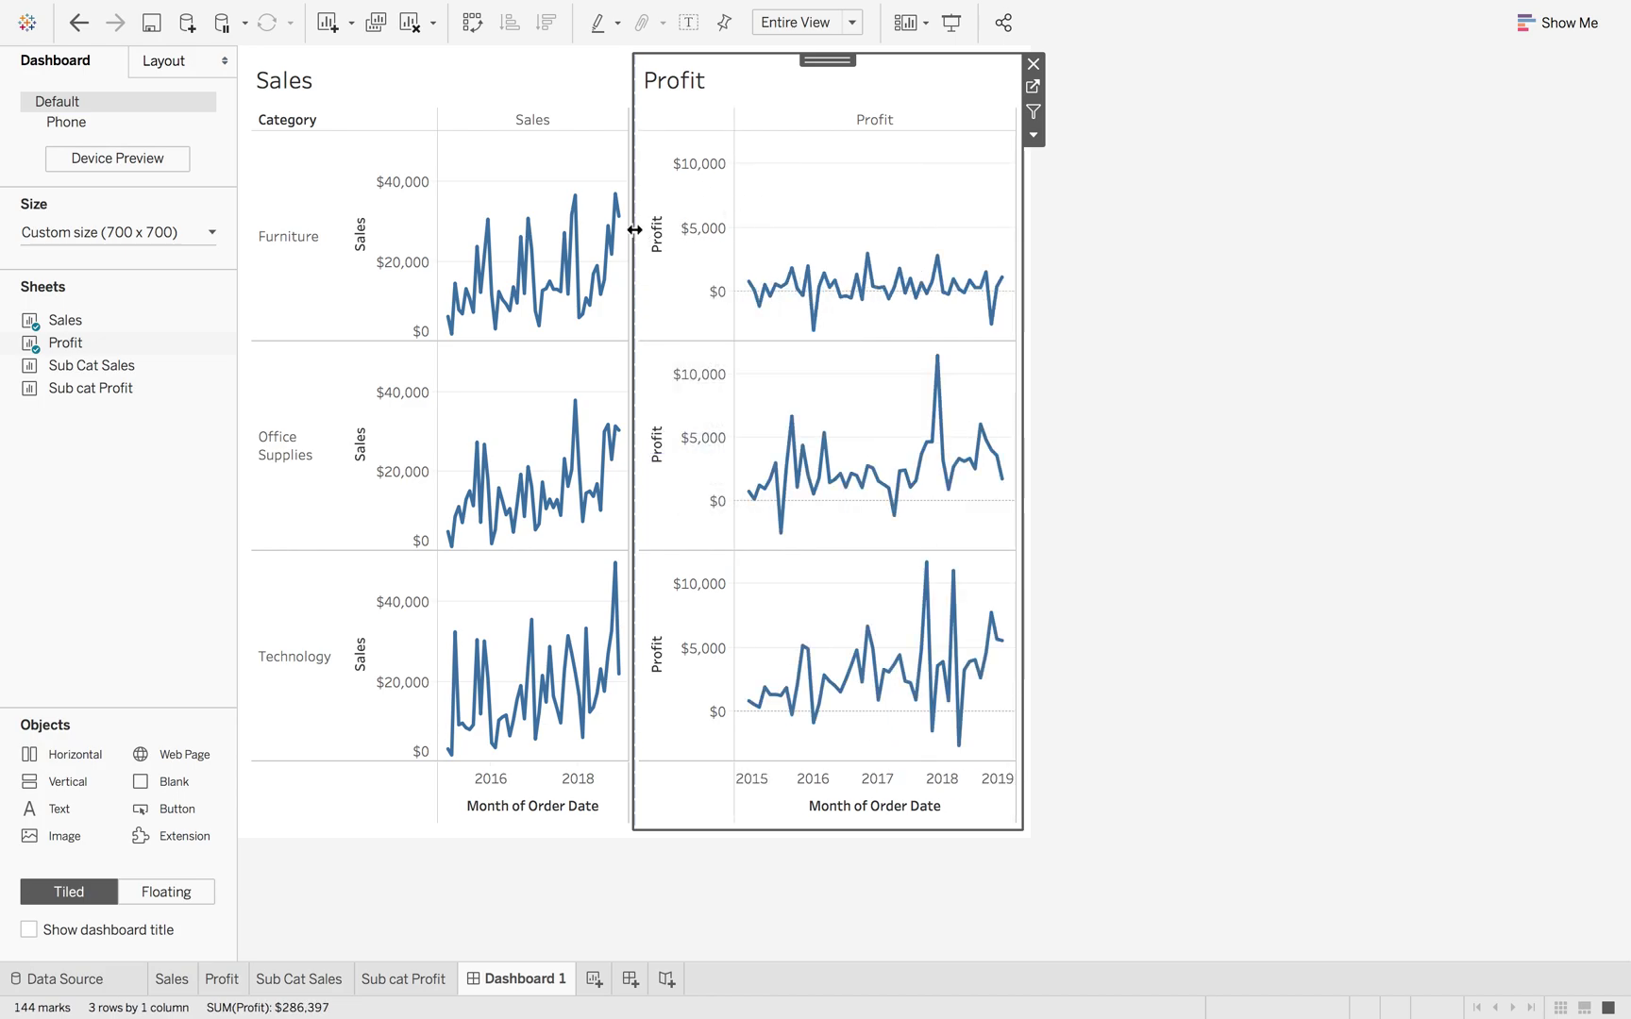
pyautogui.moveTo(635, 231); pyautogui.dragTo(721, 235)
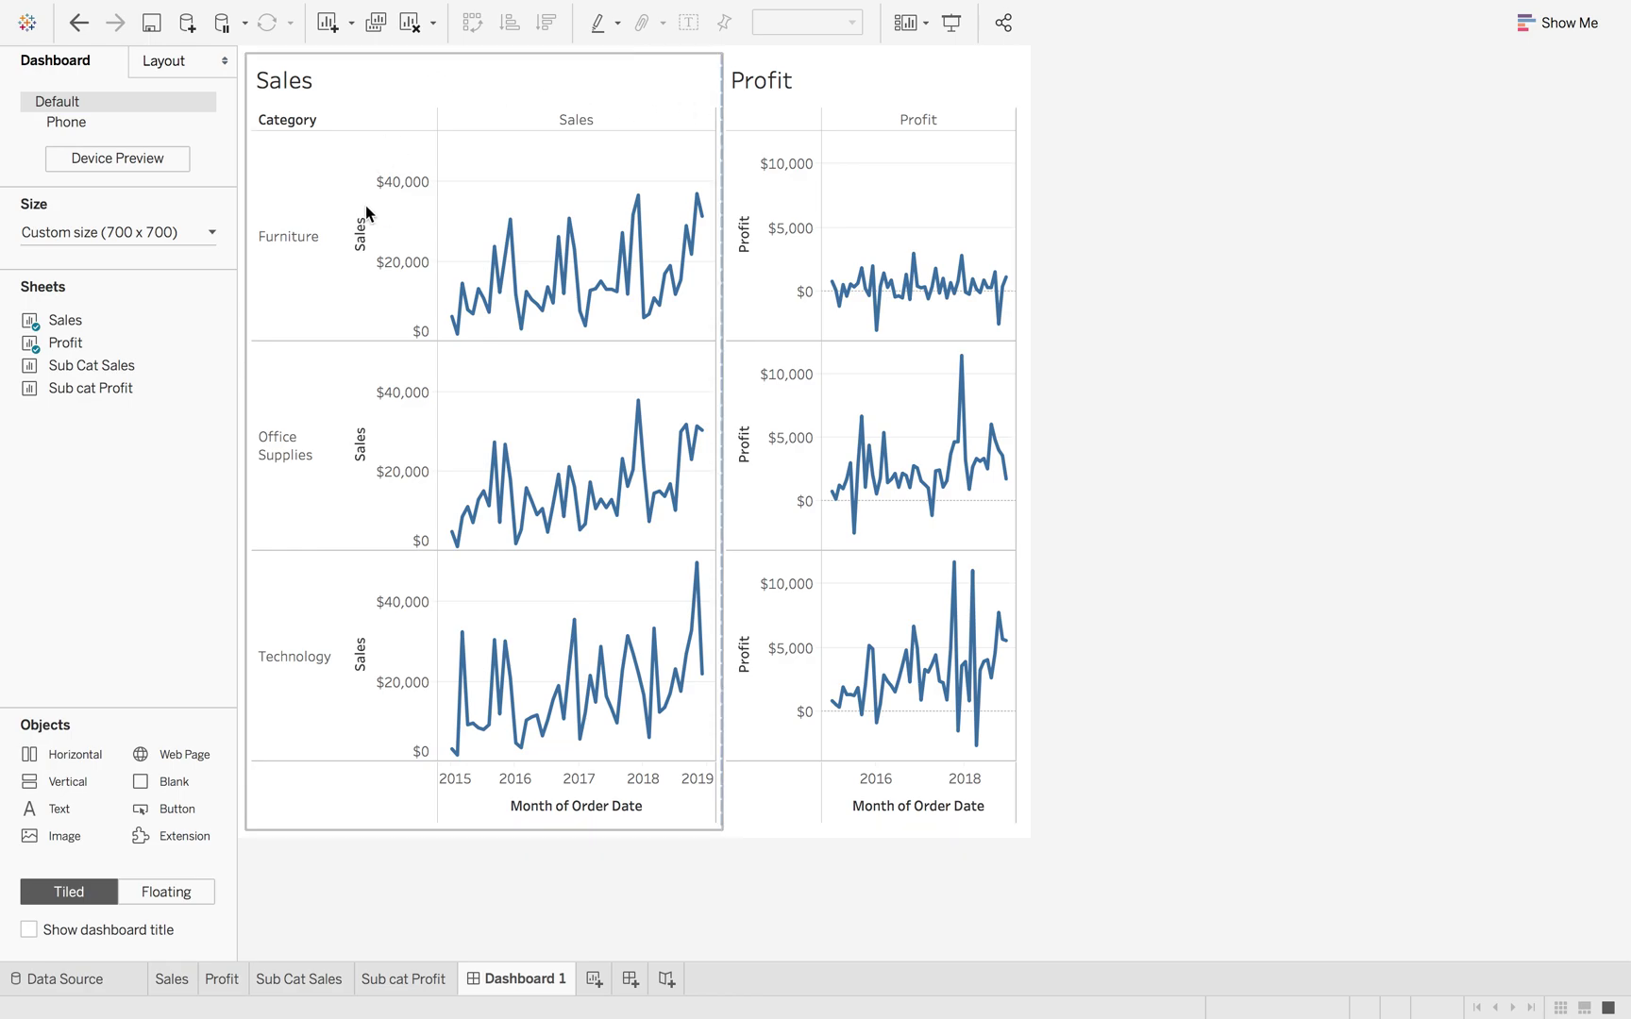
# Rename Dashboard 1 to 'High Level Dashboard'
pyautogui.doubleClick(505, 979)
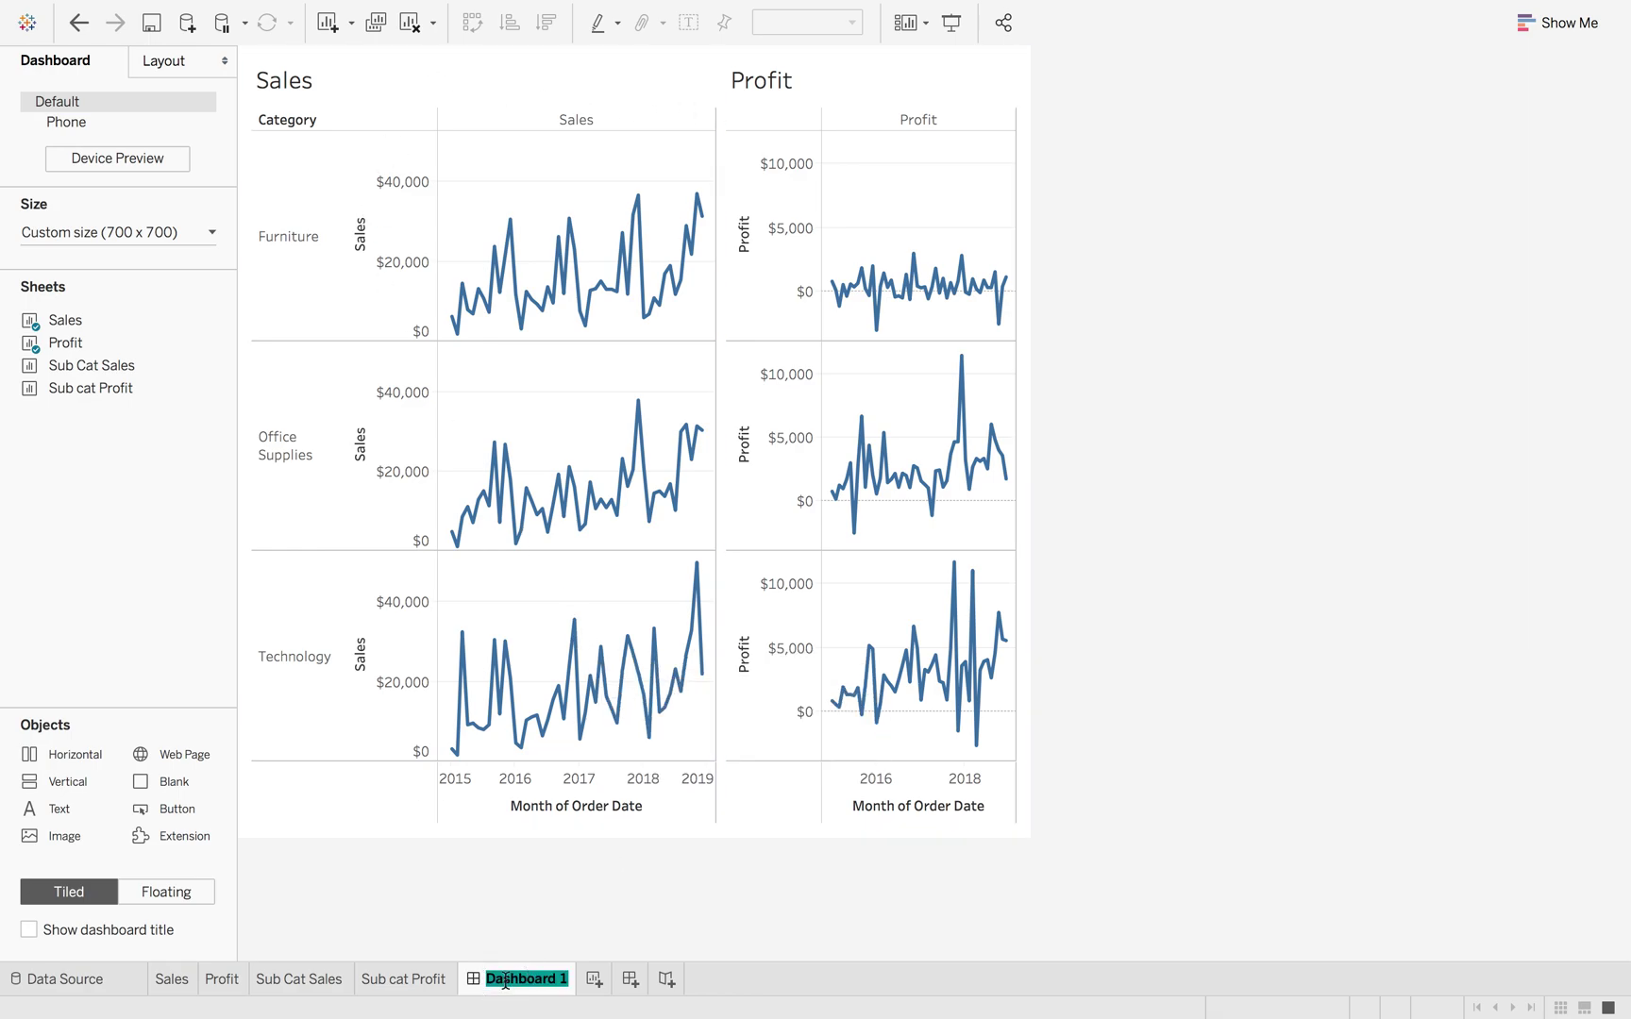
pyautogui.write('High Level')
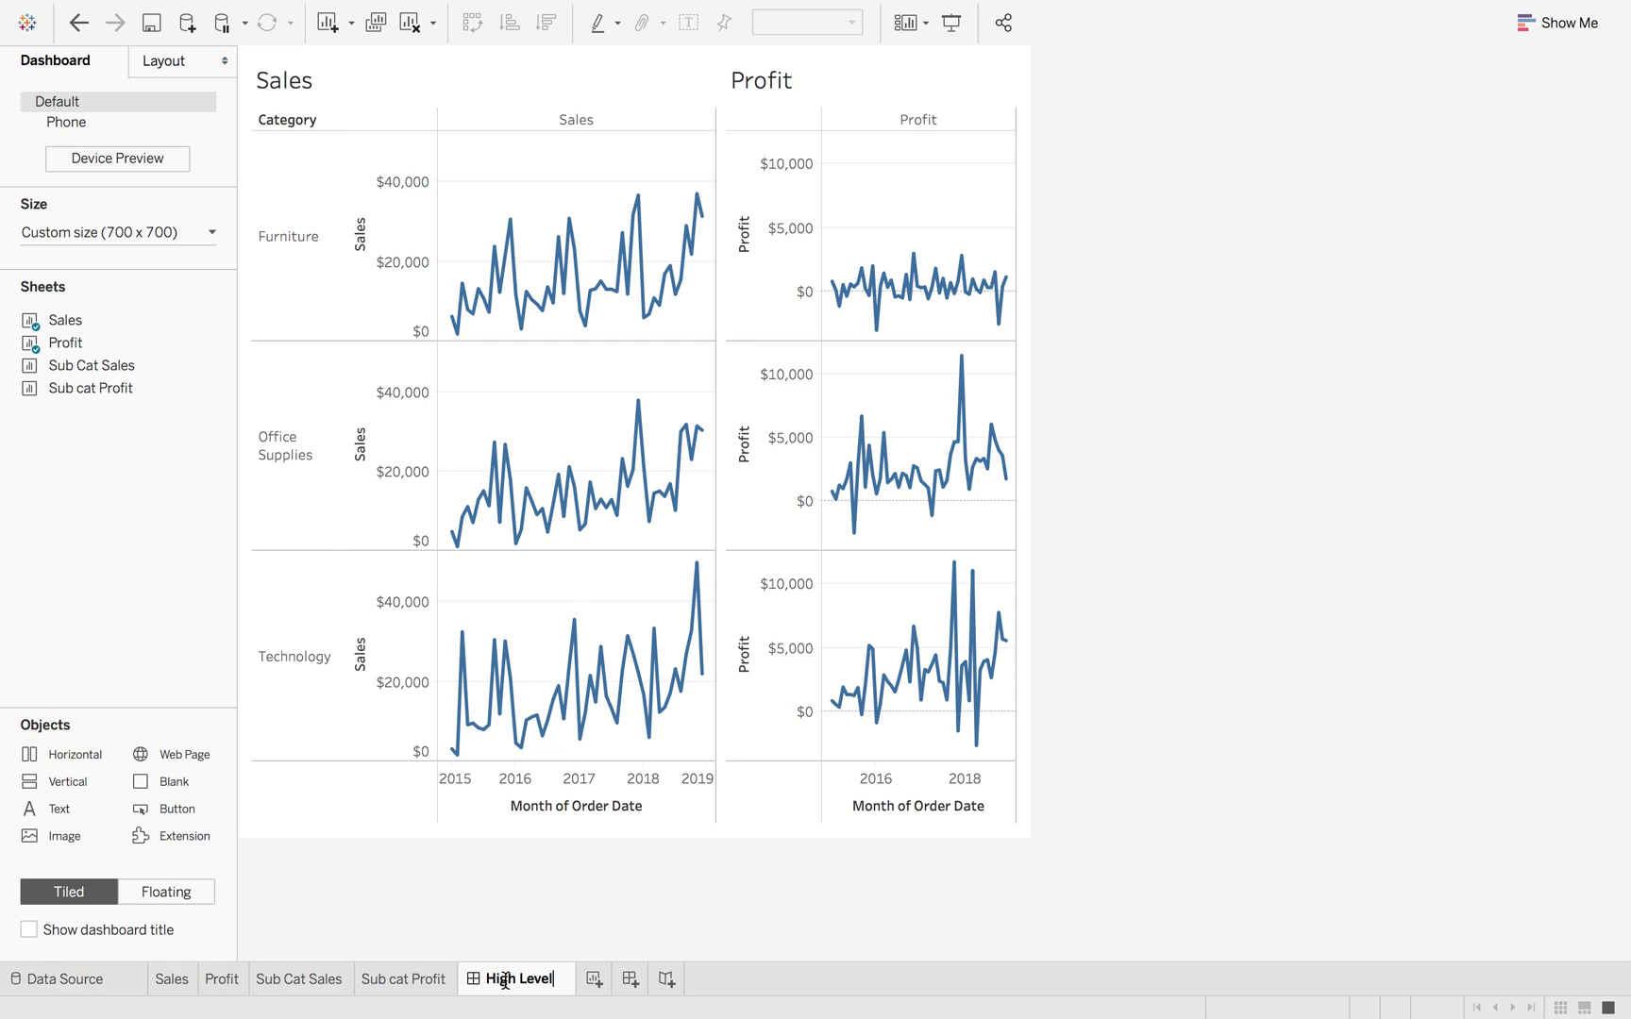
pyautogui.write(' Dashboar')
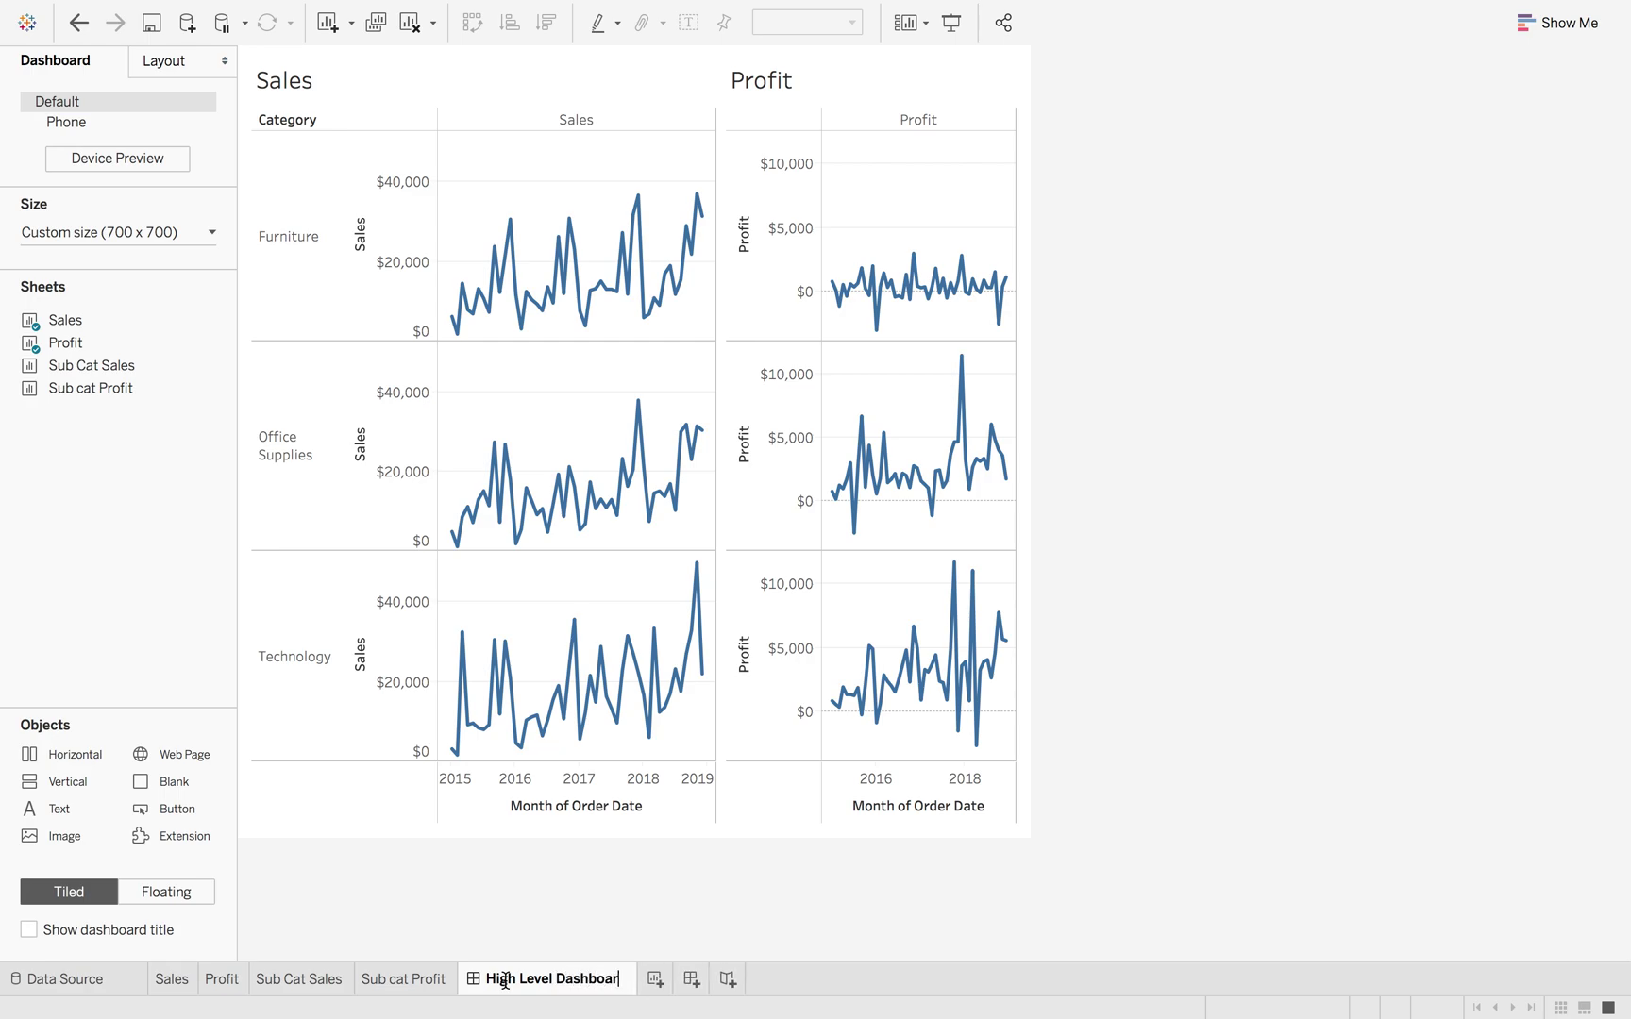
pyautogui.write('d')
pyautogui.press('Return')
# Create Dashboard 2 with a fixed 700 x 700 pixel size
pyautogui.click(691, 978)
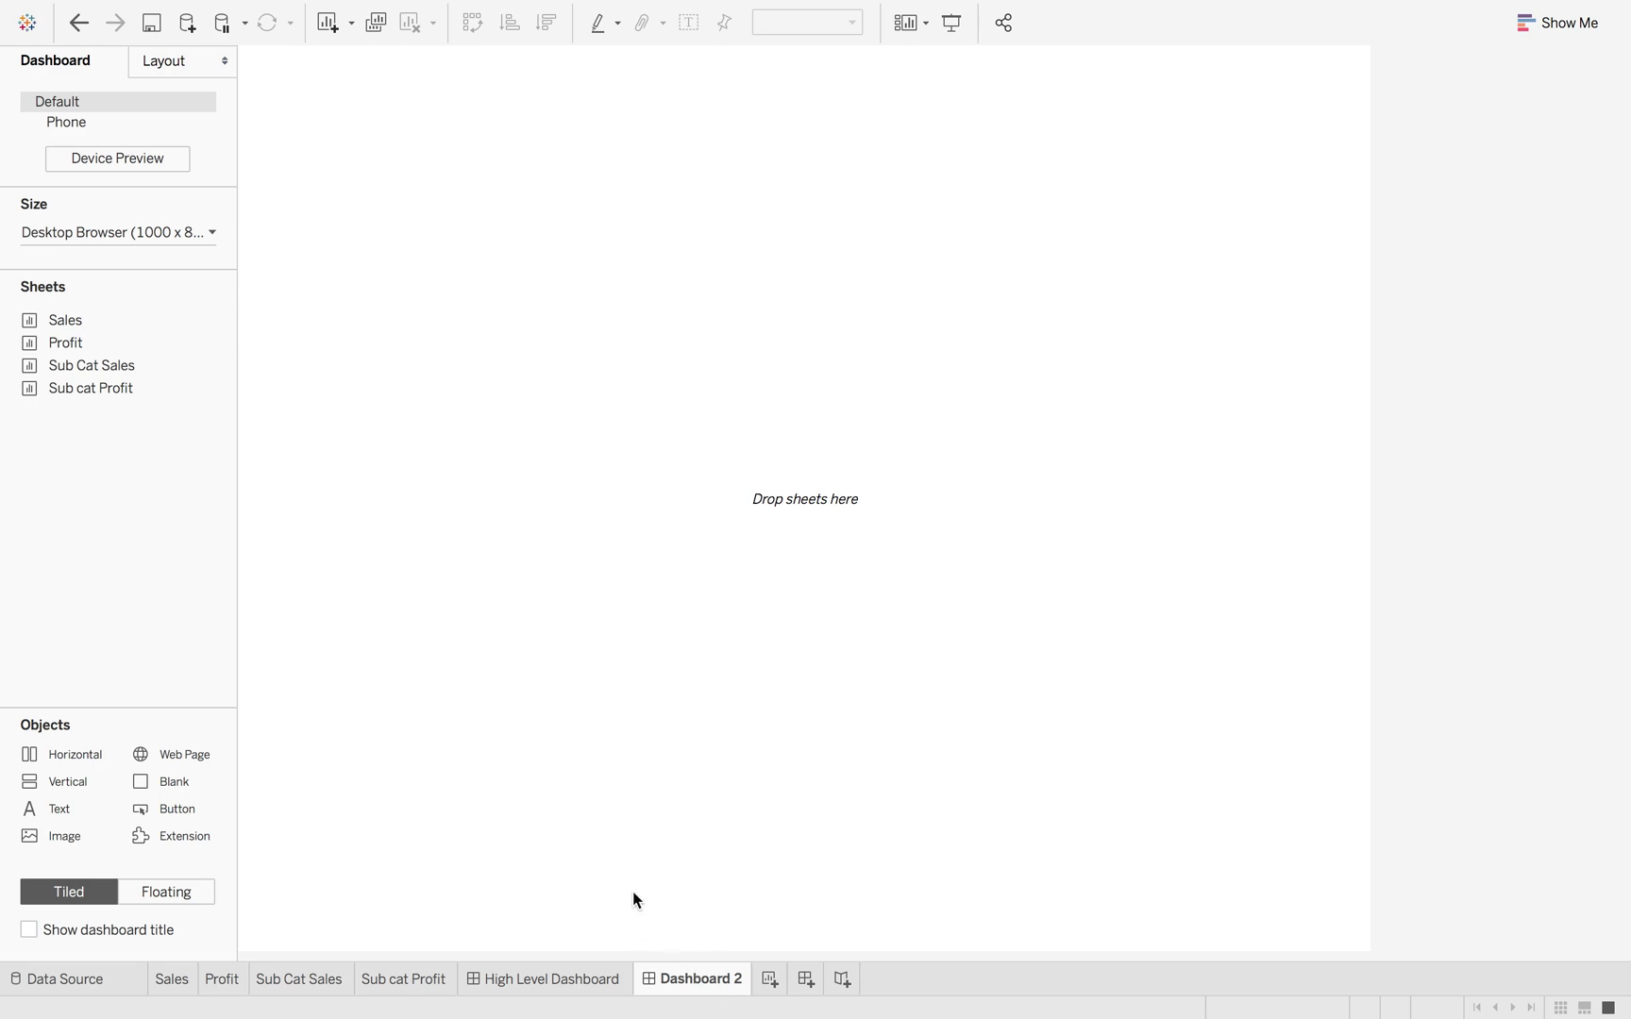
pyautogui.click(123, 242)
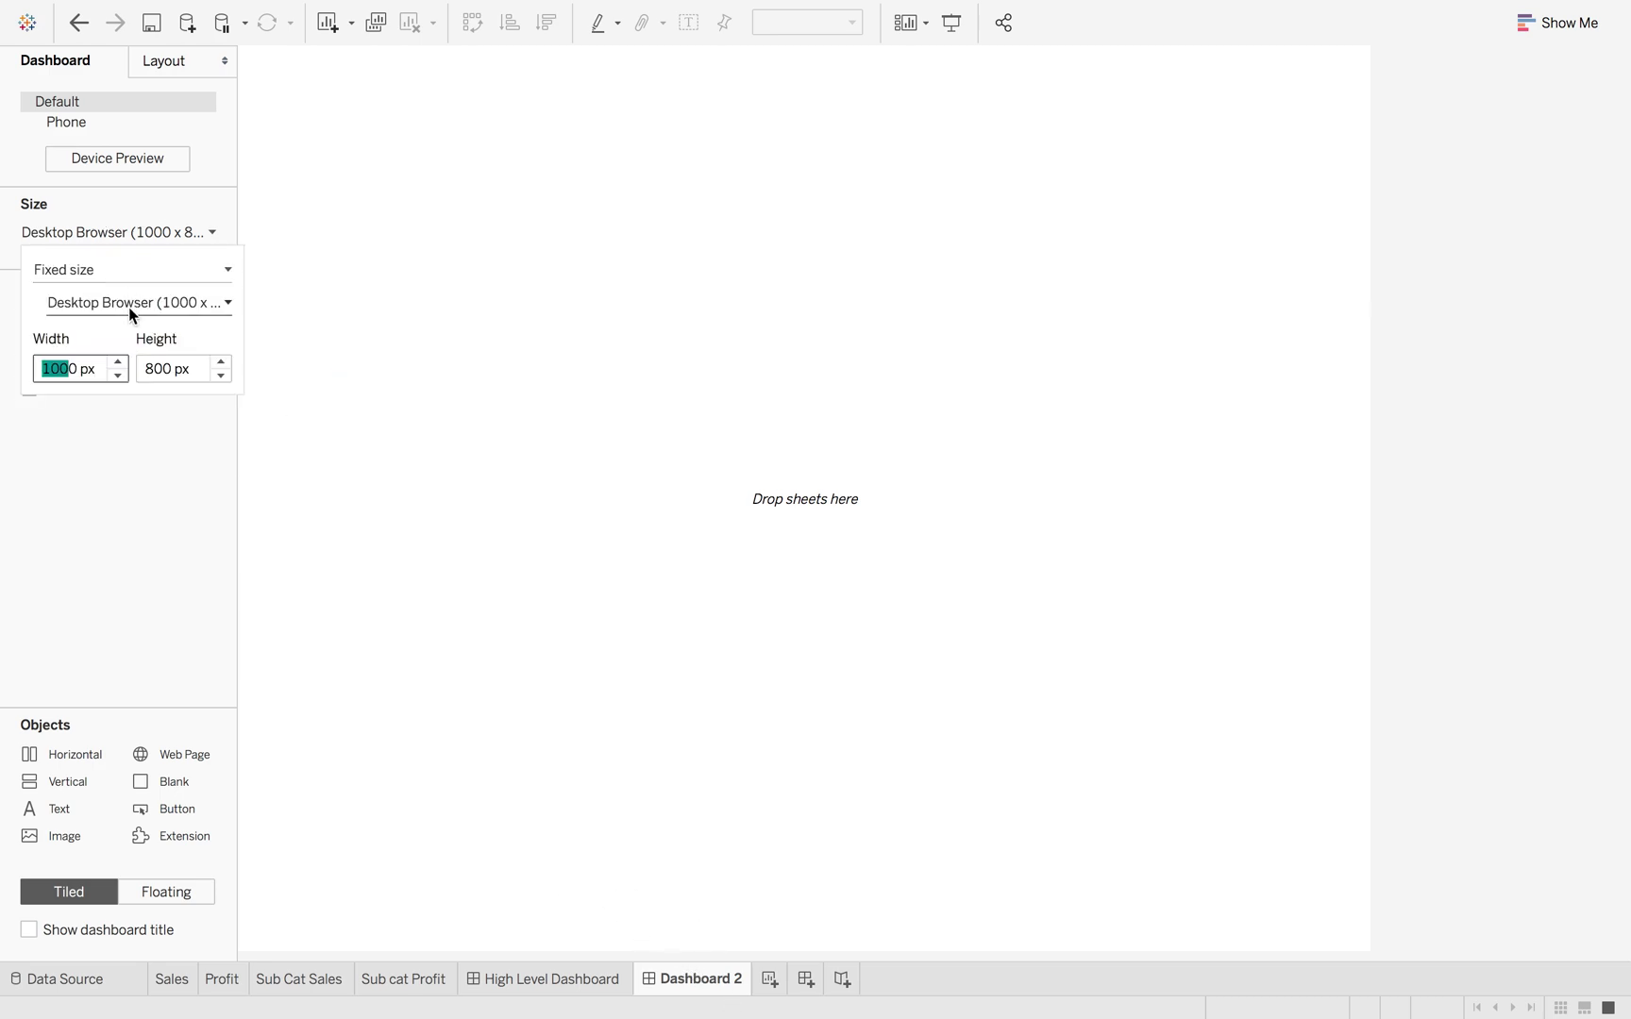
pyautogui.click(114, 375)
pyautogui.click(114, 375)
pyautogui.click(115, 374)
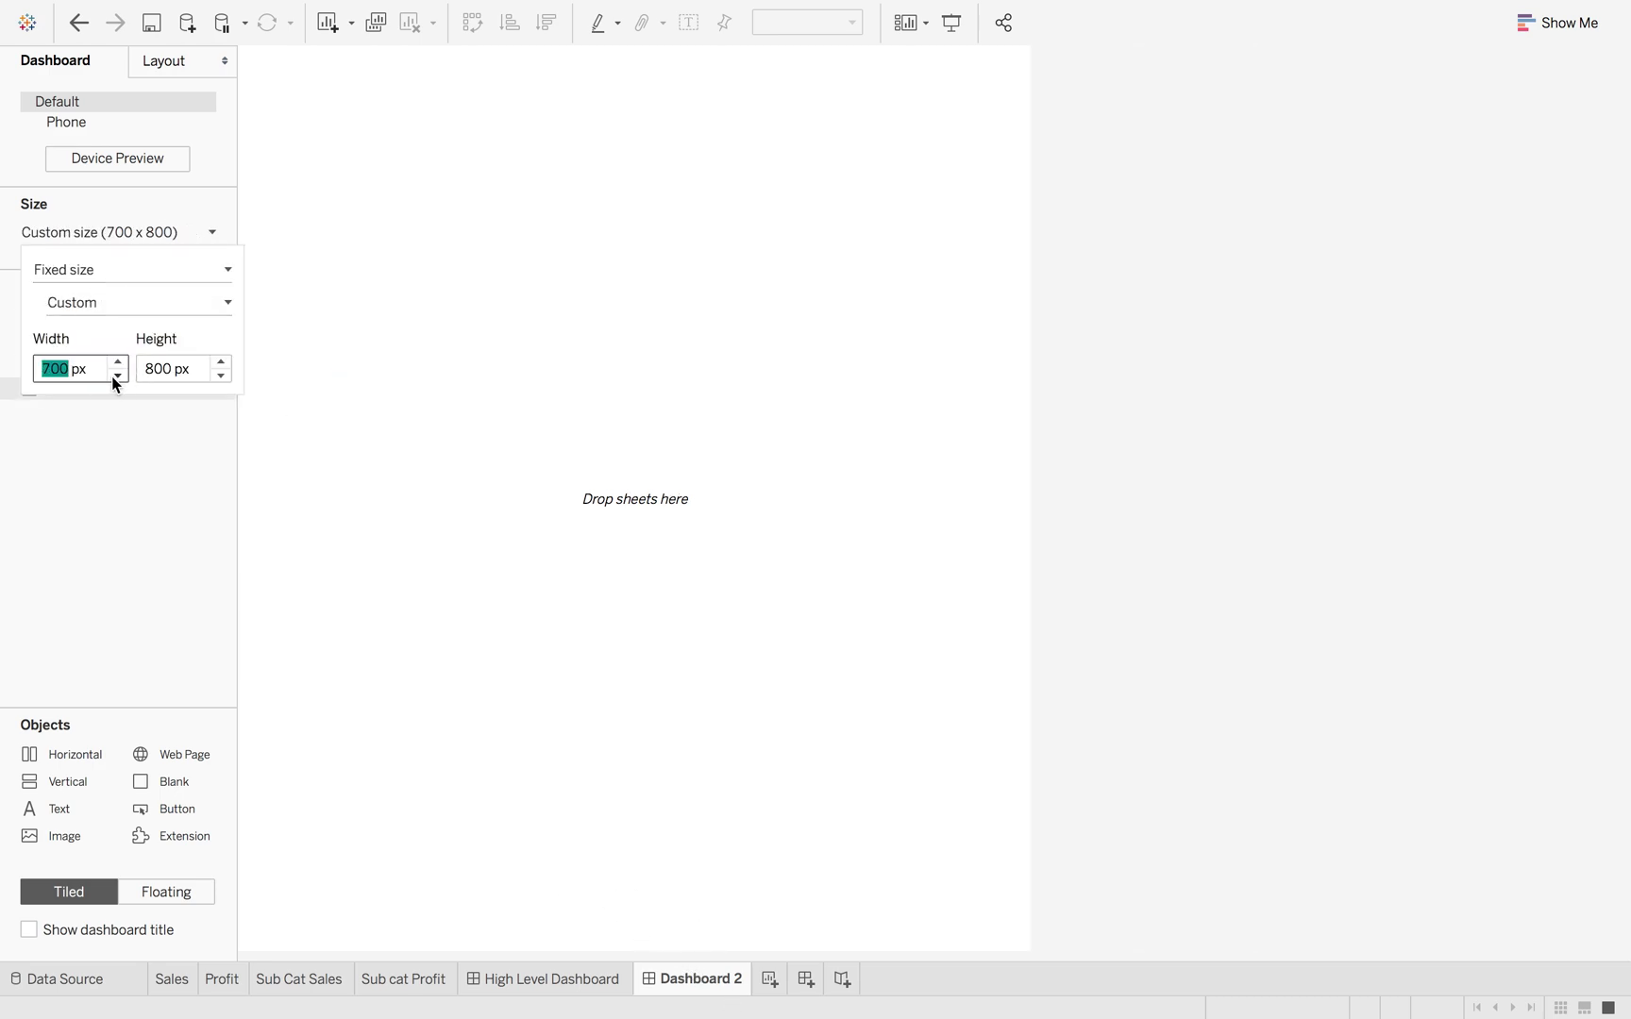
pyautogui.click(221, 375)
pyautogui.click(168, 479)
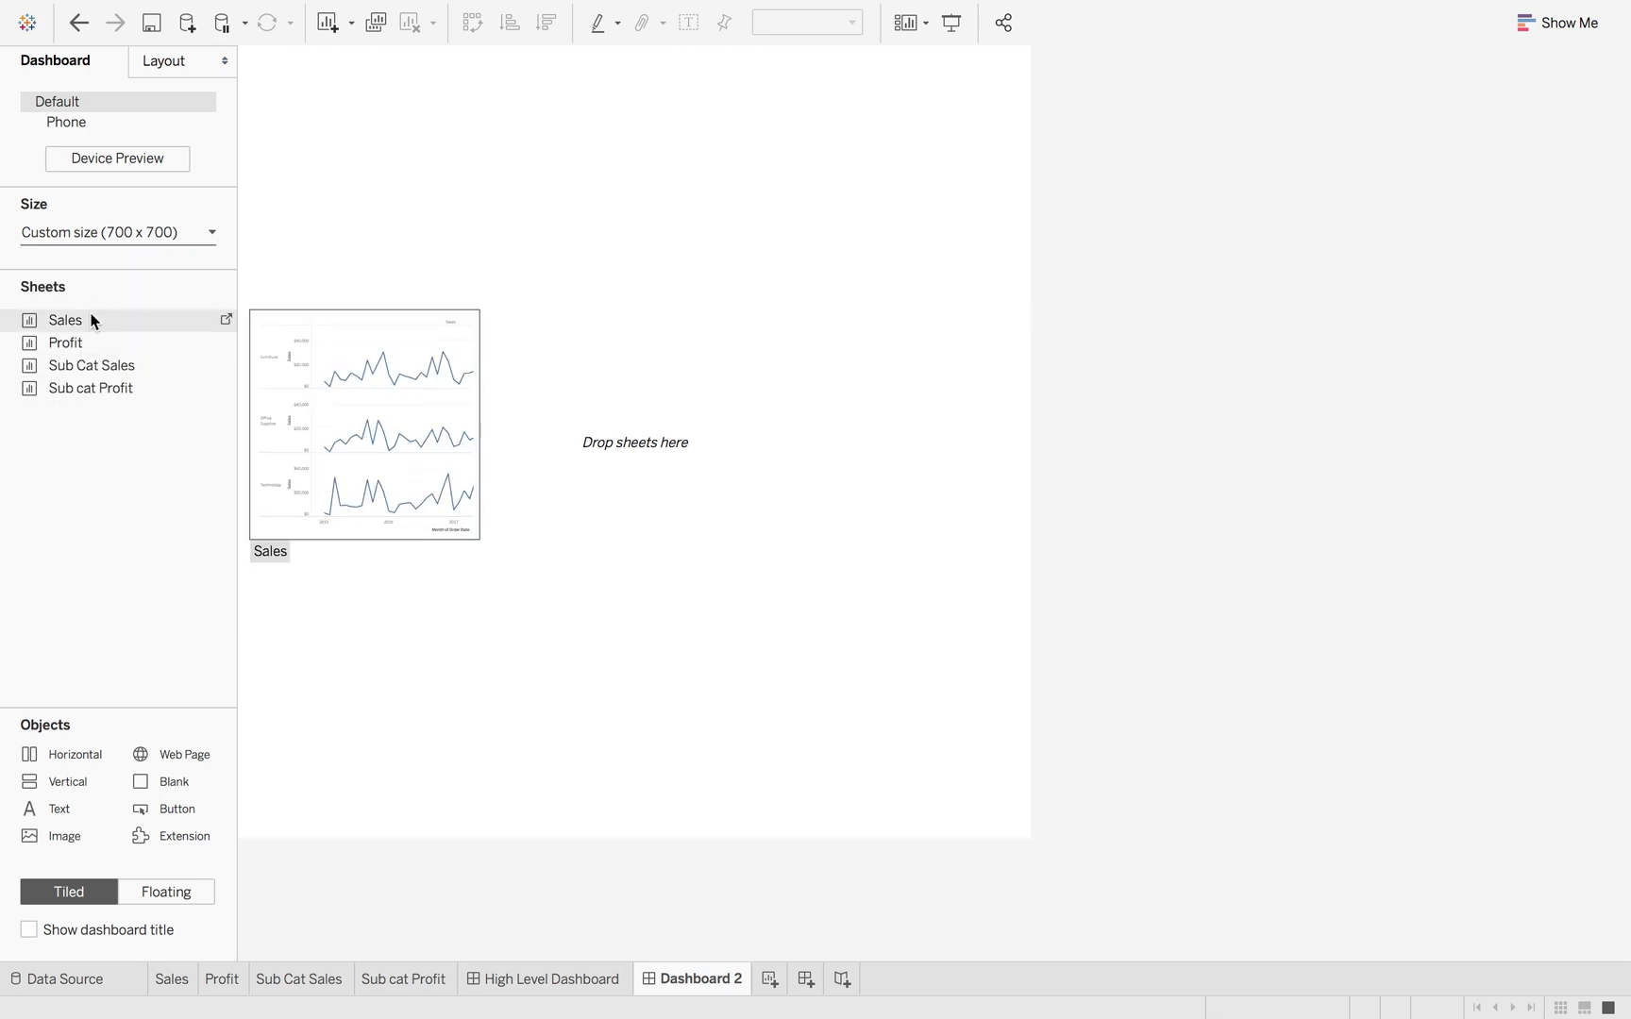
# Place the Sub Cat Sales chart on Dashboard 2, fitted to Entire View
pyautogui.click(90, 318)
pyautogui.moveTo(91, 367); pyautogui.dragTo(471, 384)
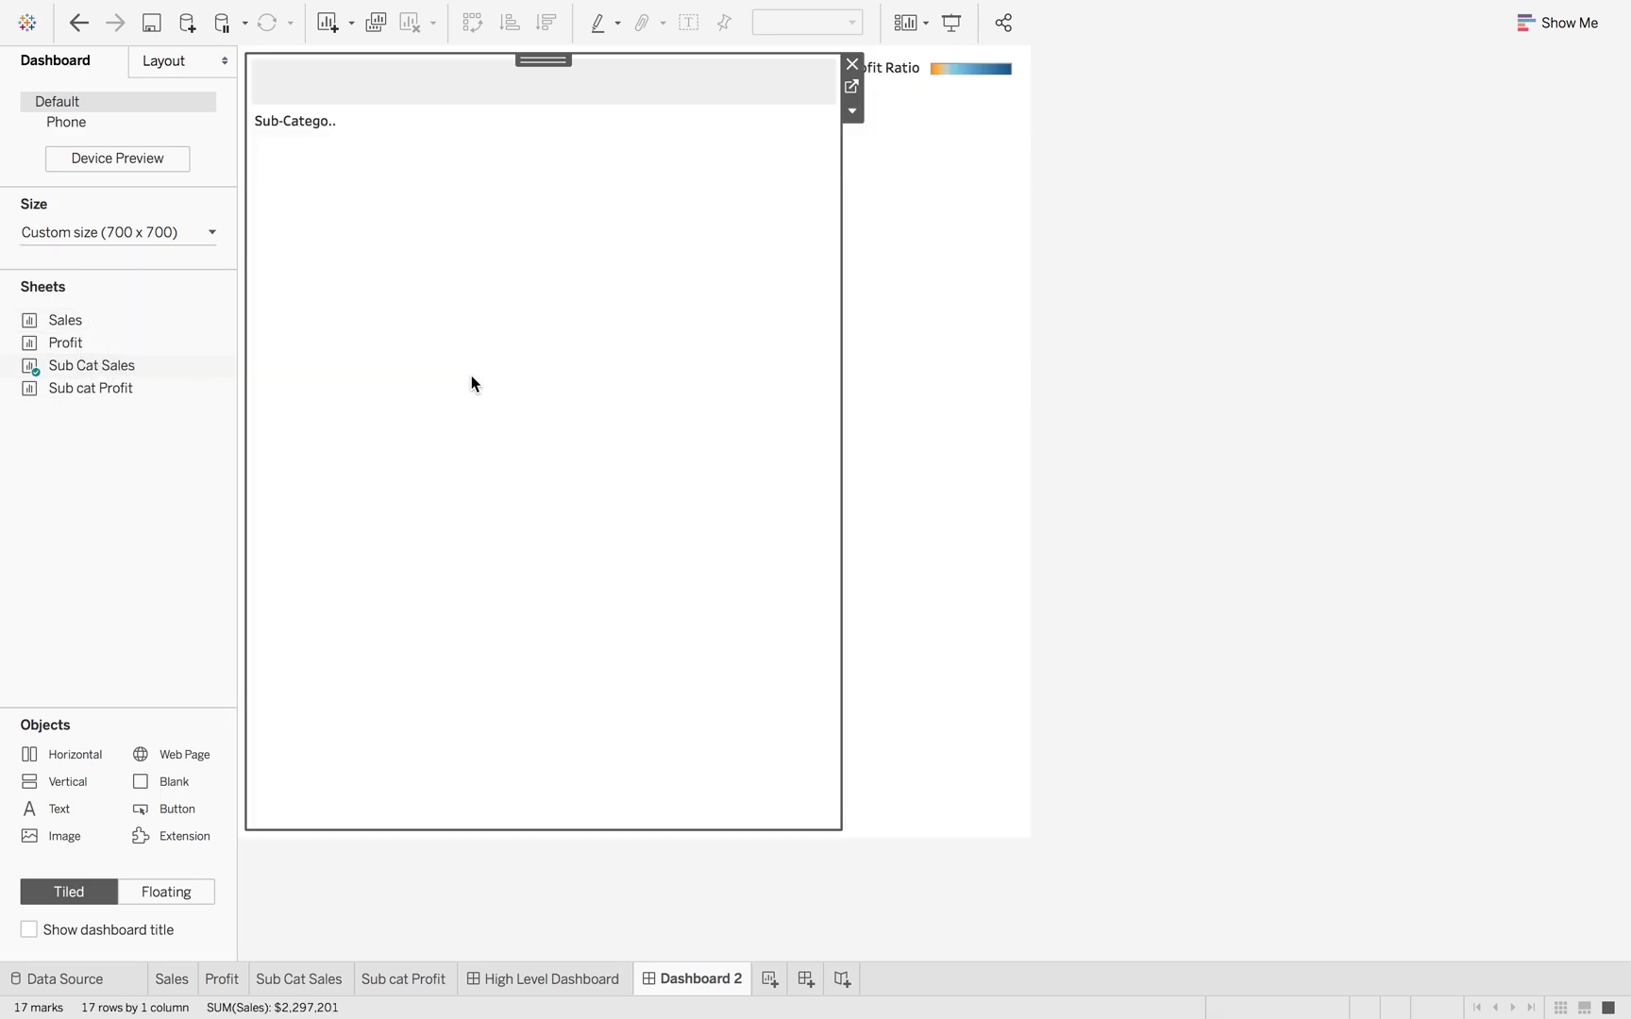
pyautogui.click(792, 22)
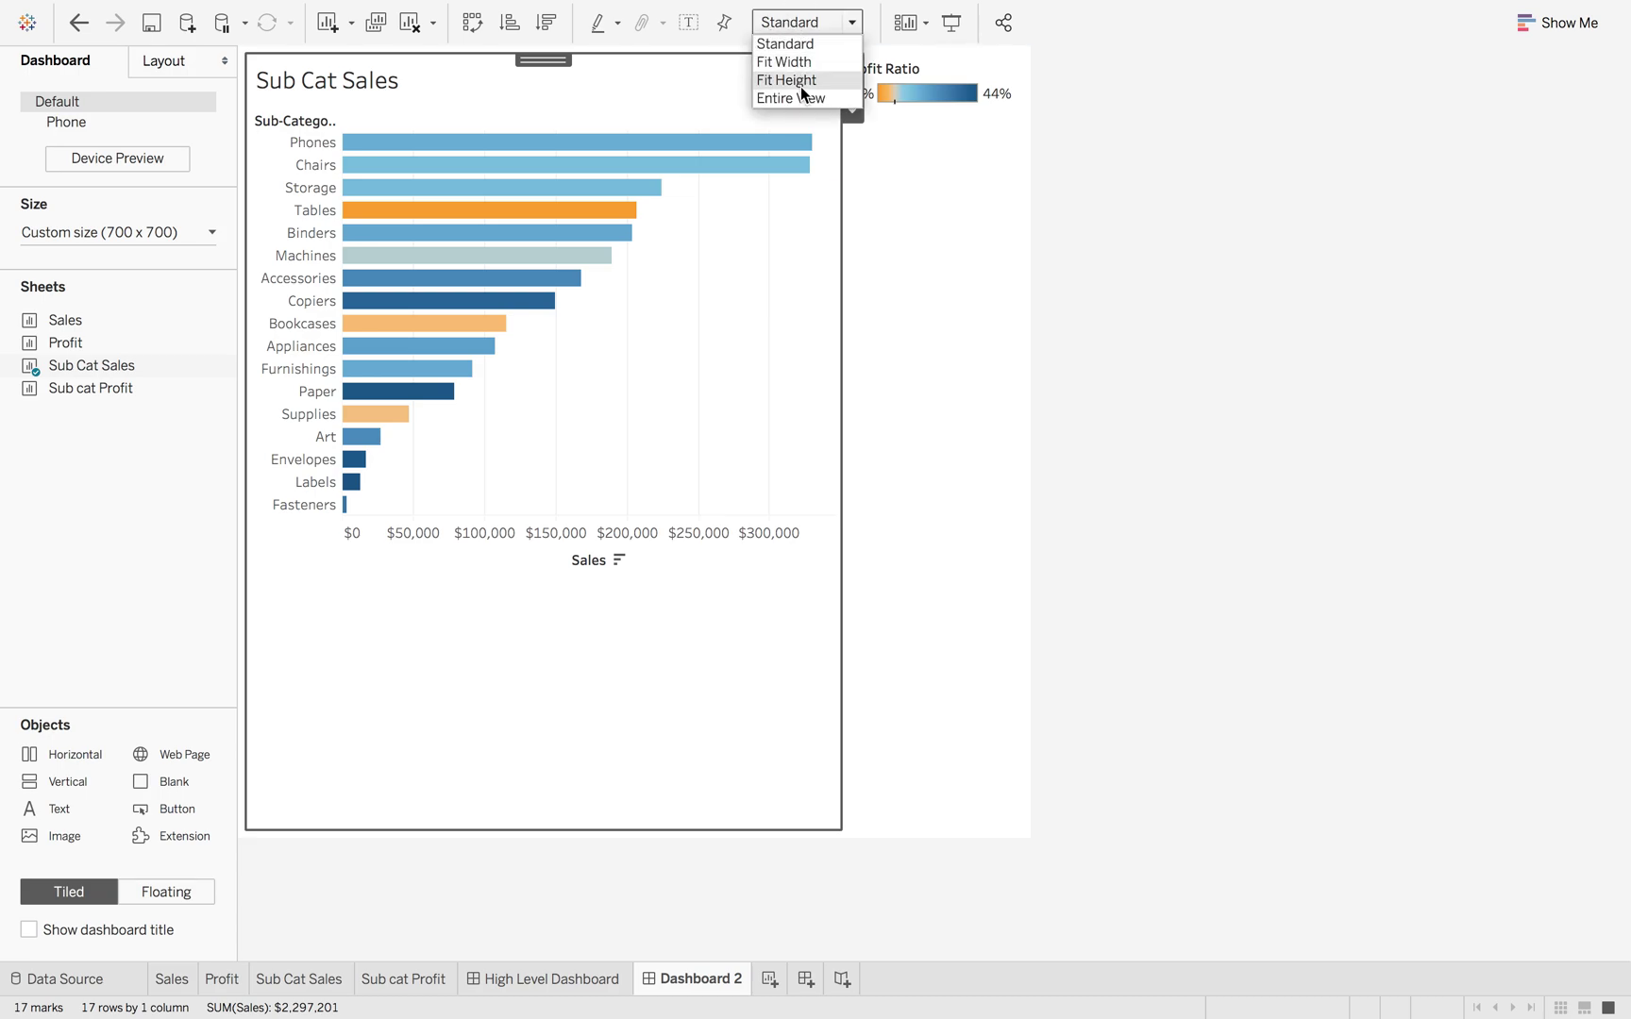
pyautogui.click(798, 98)
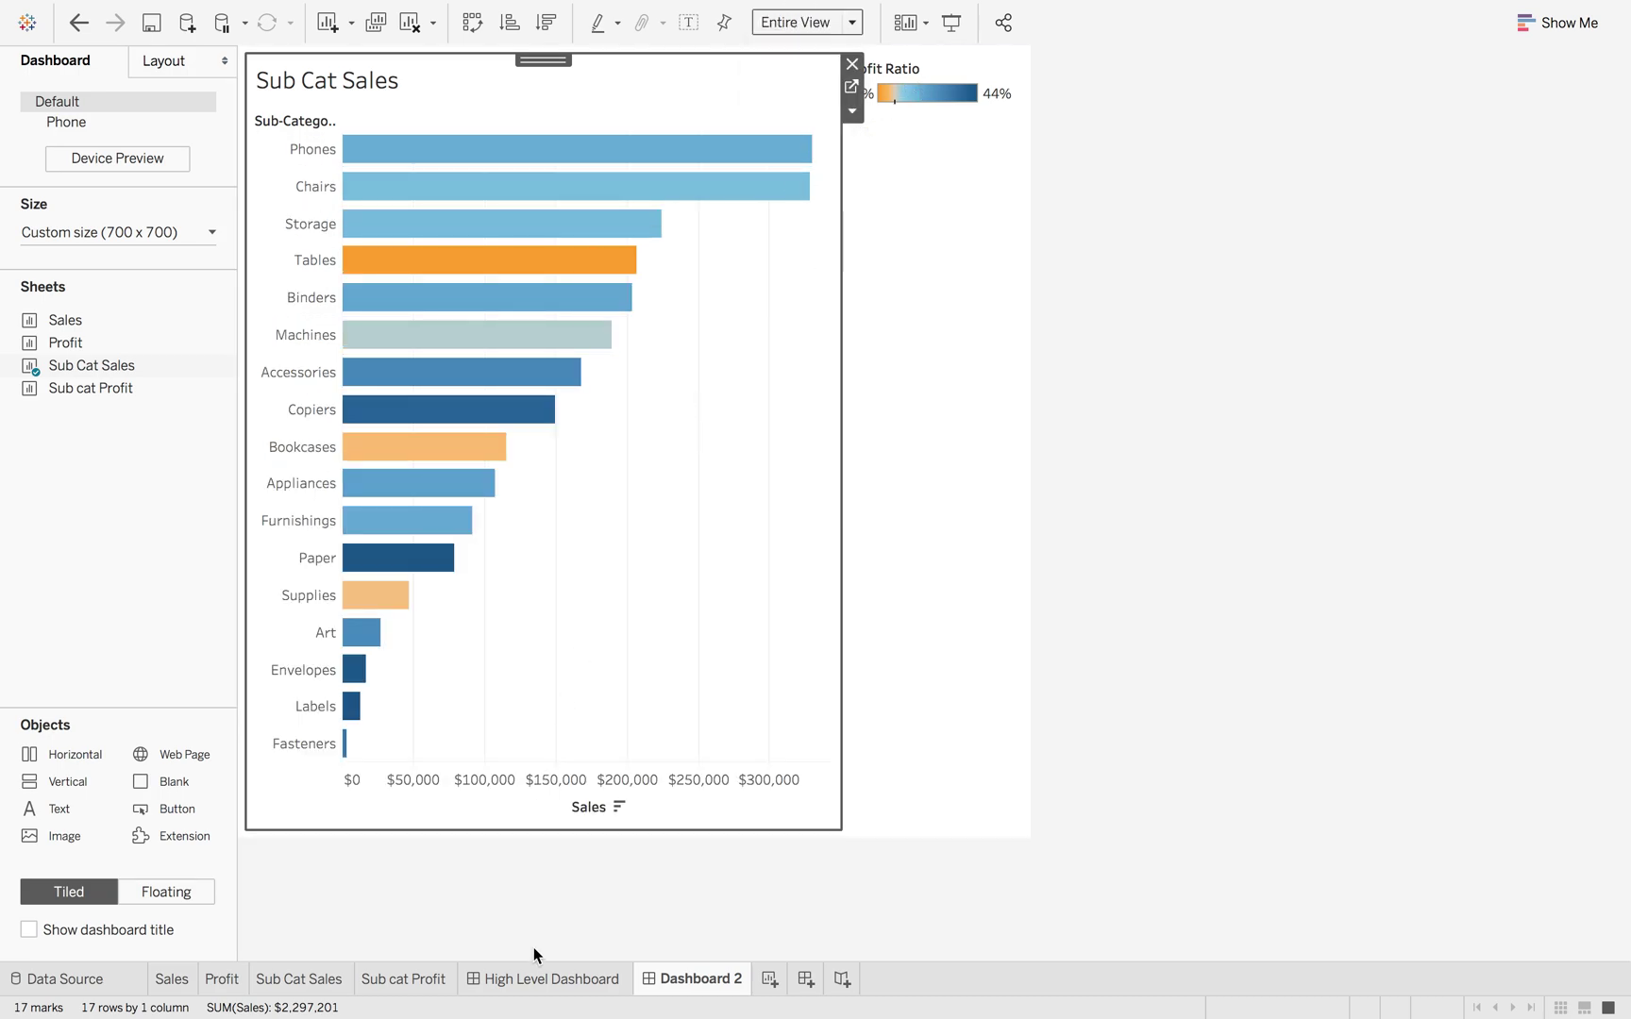
pyautogui.click(532, 979)
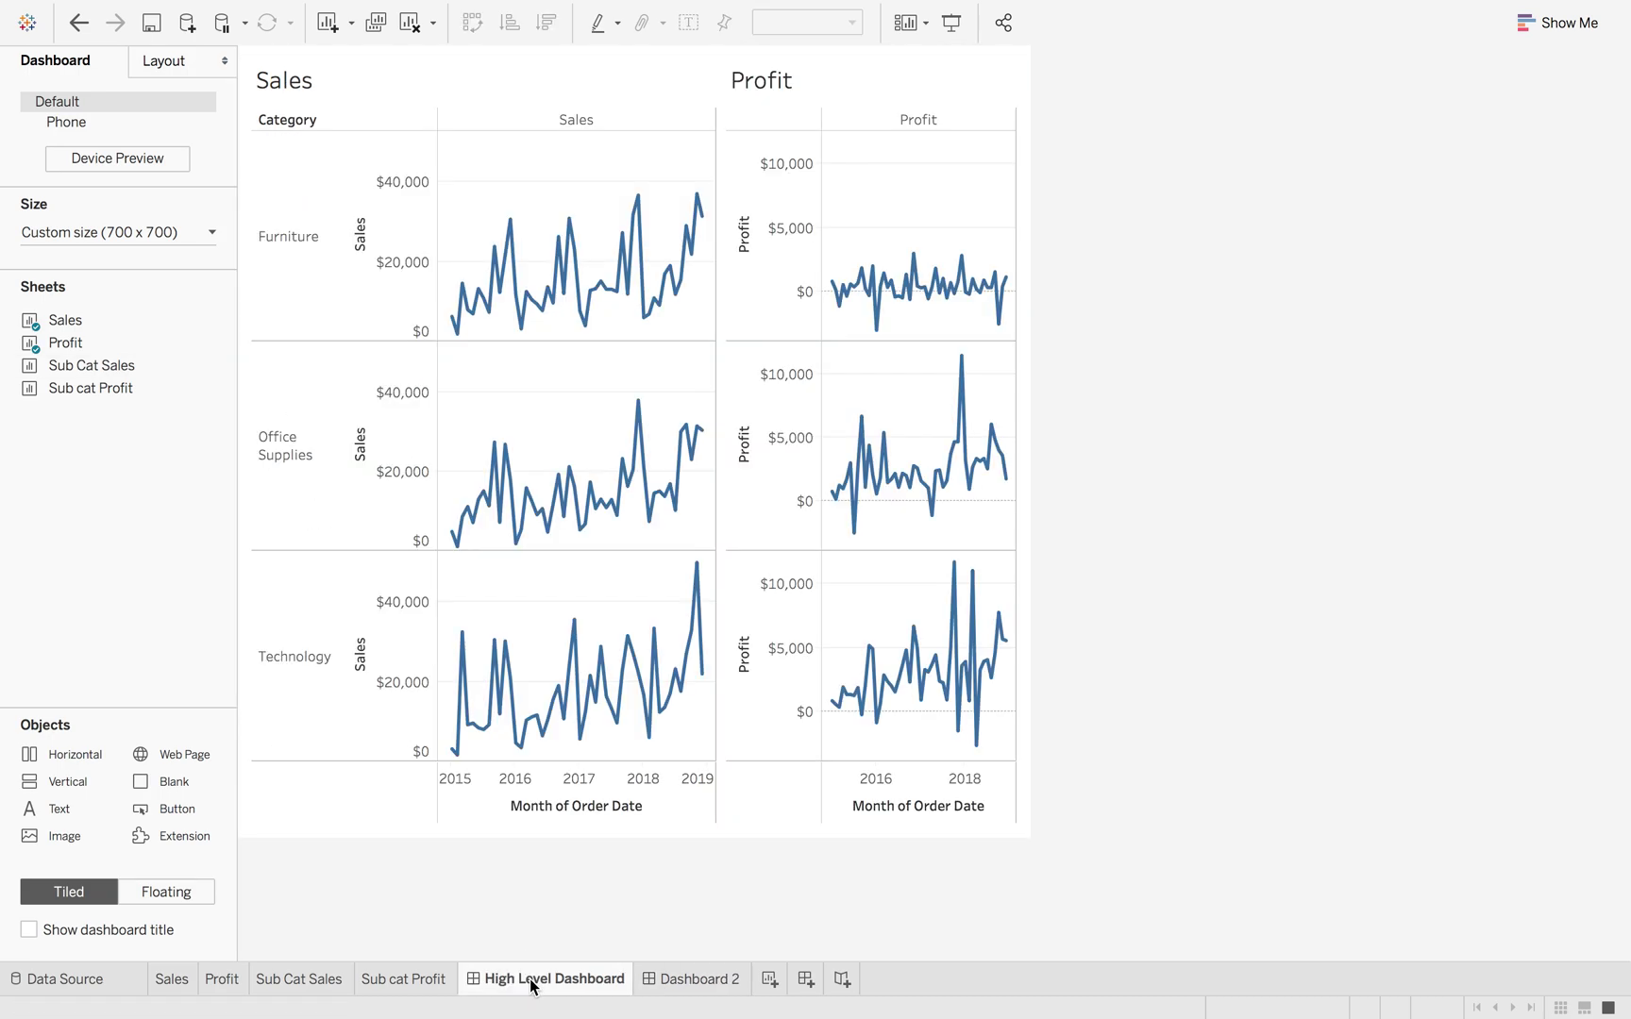
# Add a Go to Sheet action from the Sales chart only, targeting Dashboard 2
pyautogui.click(554, 120)
pyautogui.click(553, 118)
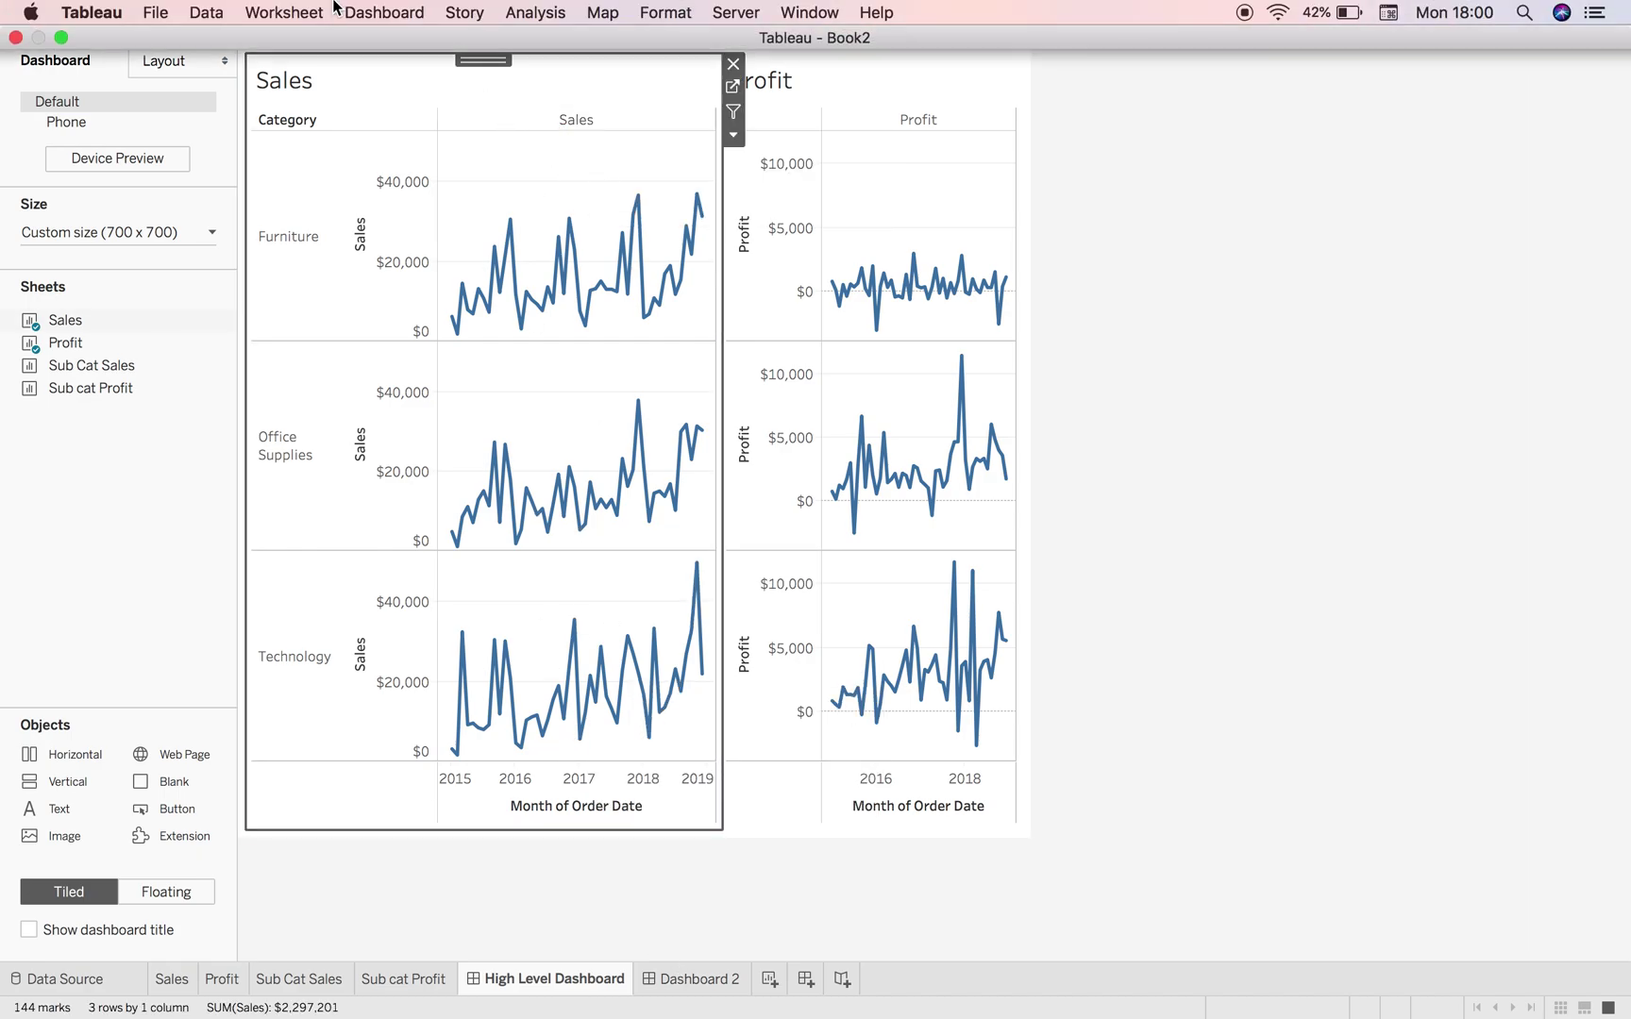
pyautogui.click(367, 21)
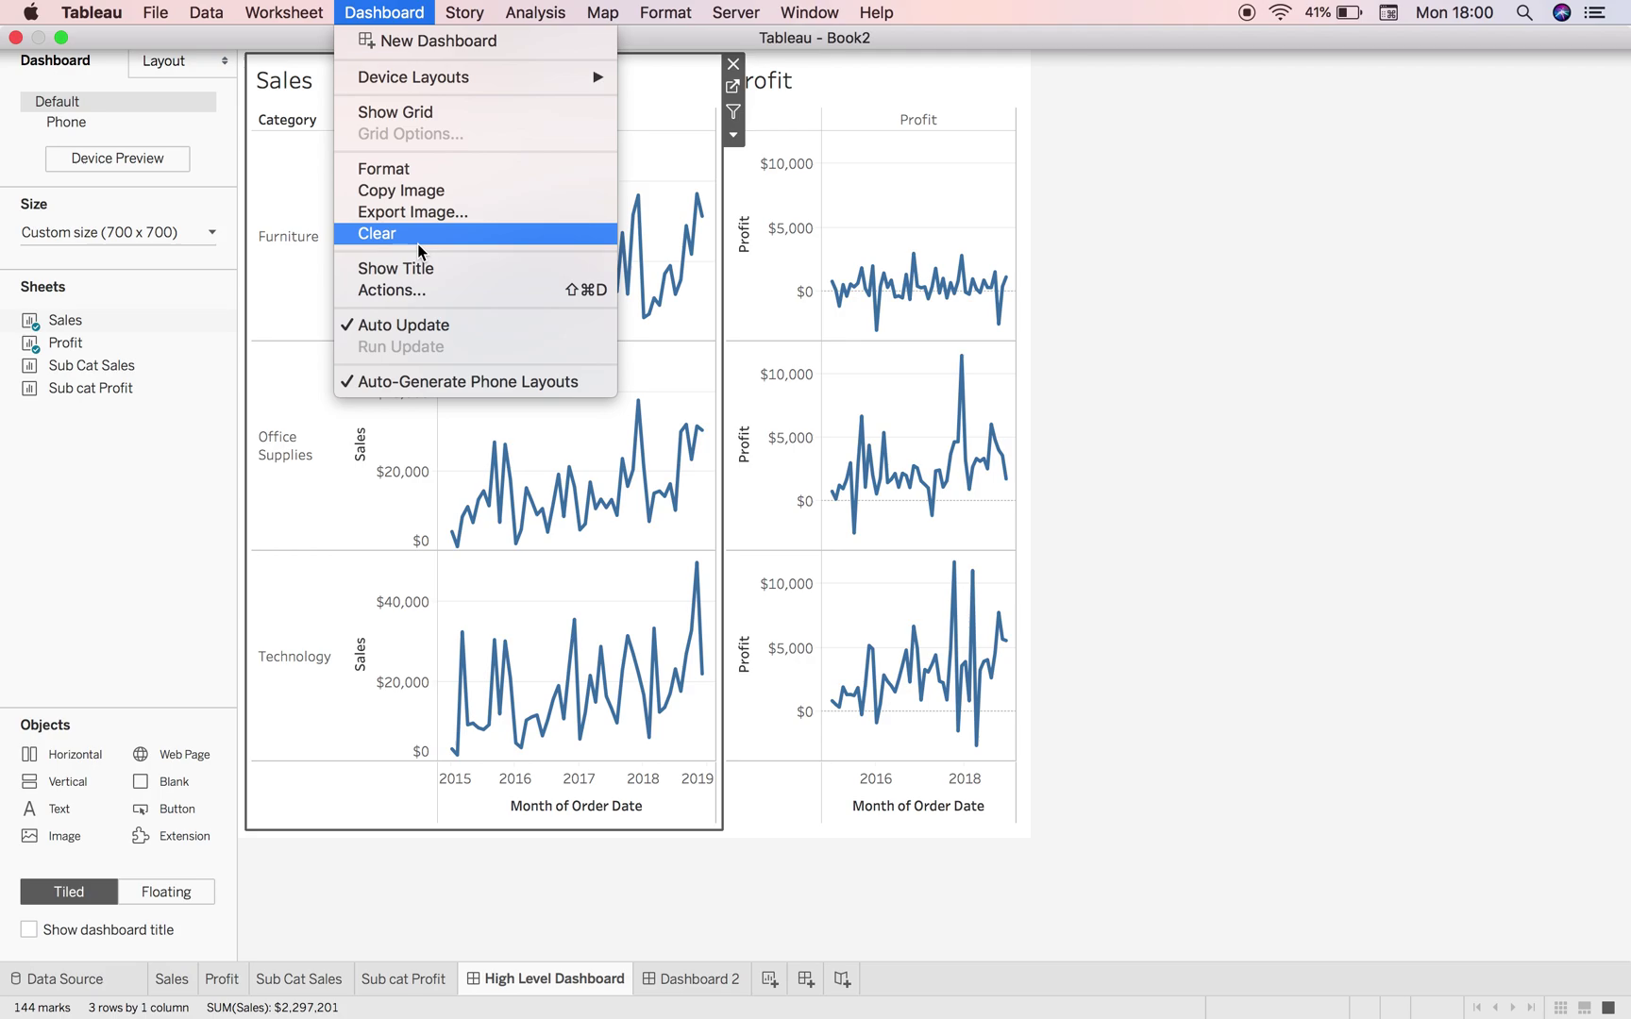
pyautogui.click(440, 293)
pyautogui.click(633, 555)
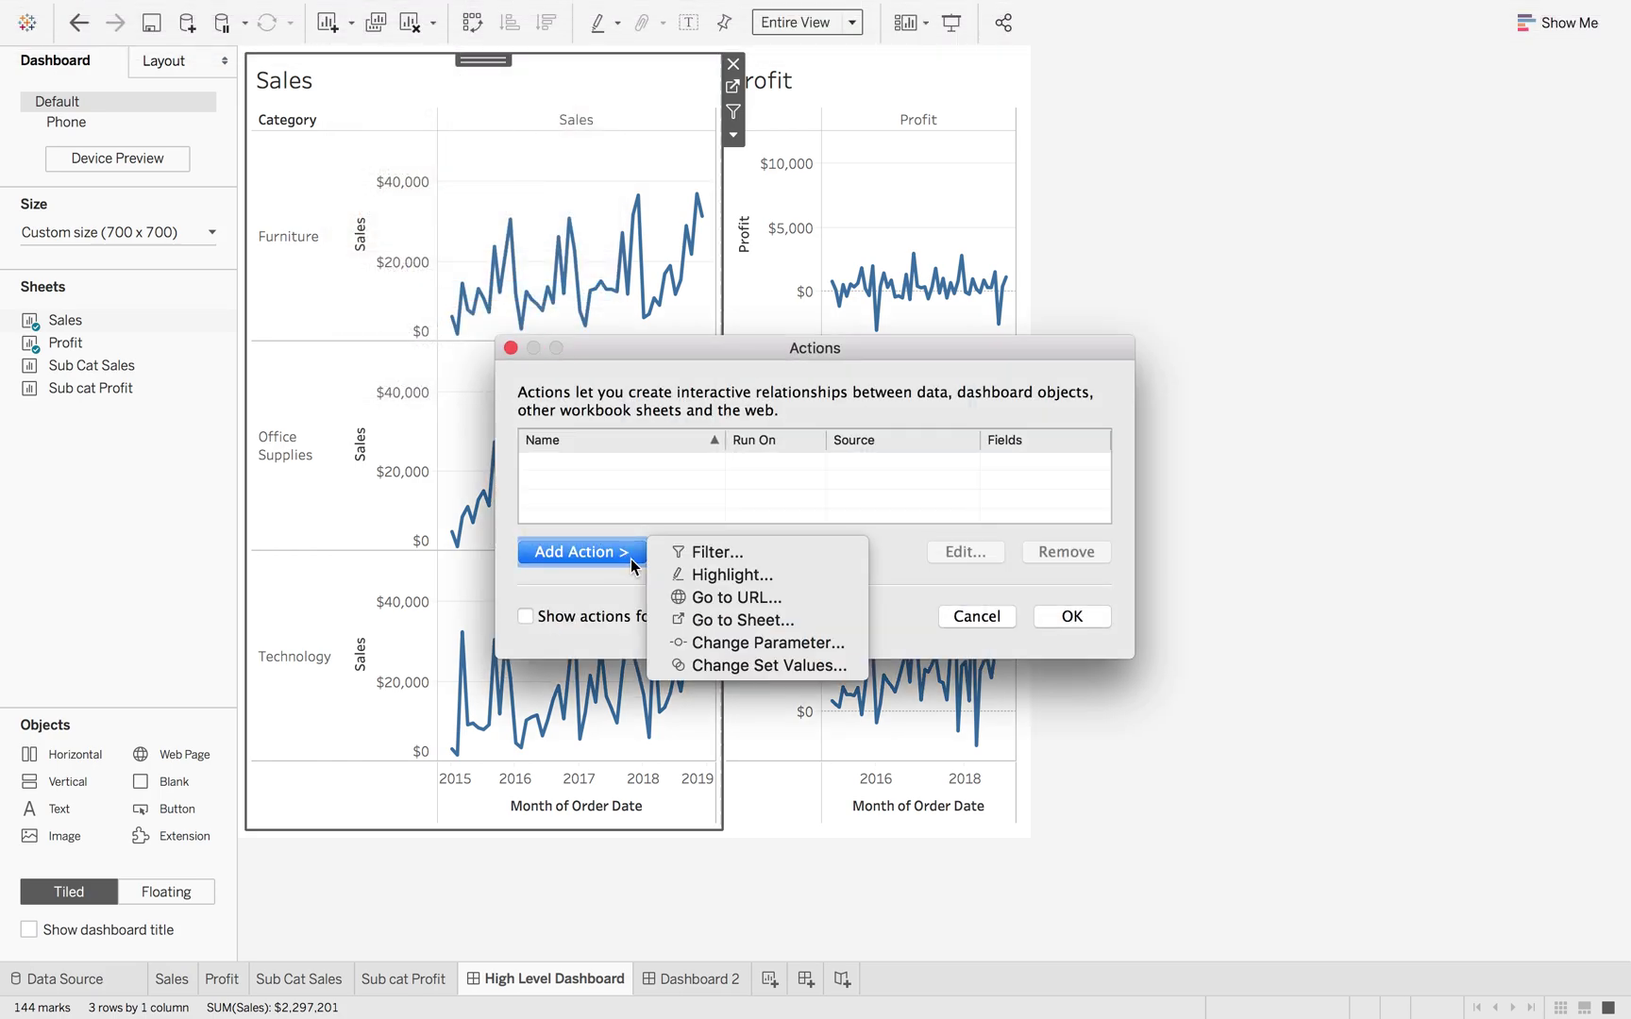
pyautogui.click(726, 622)
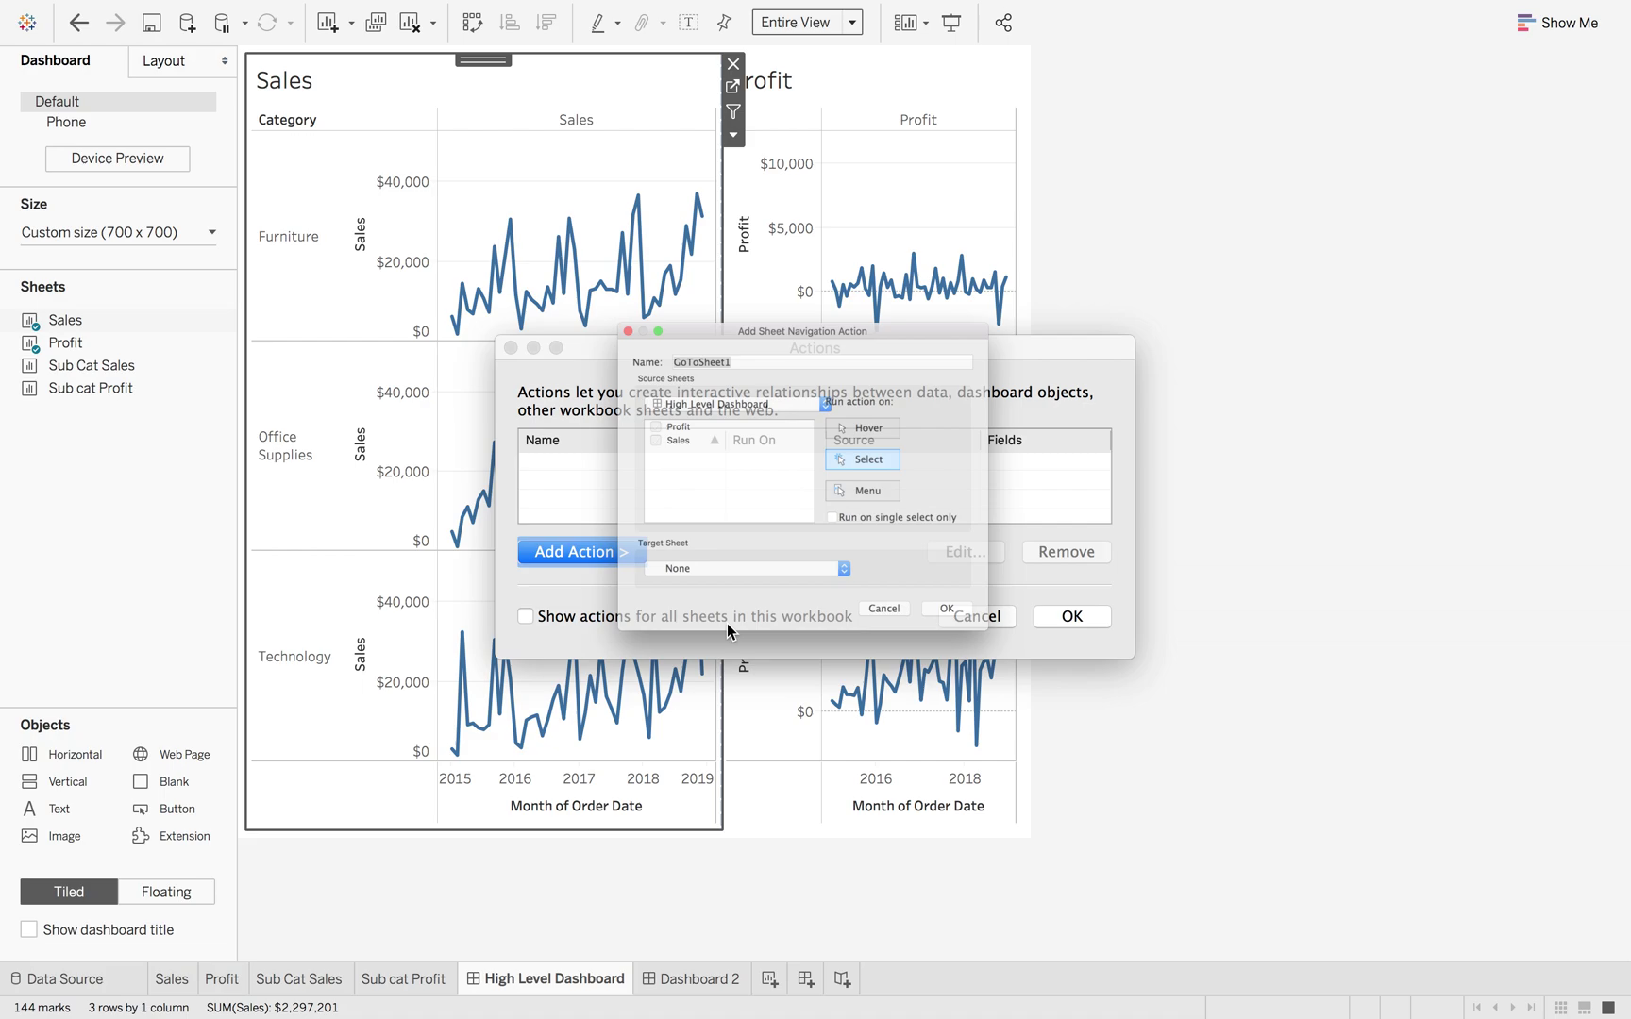
pyautogui.click(579, 415)
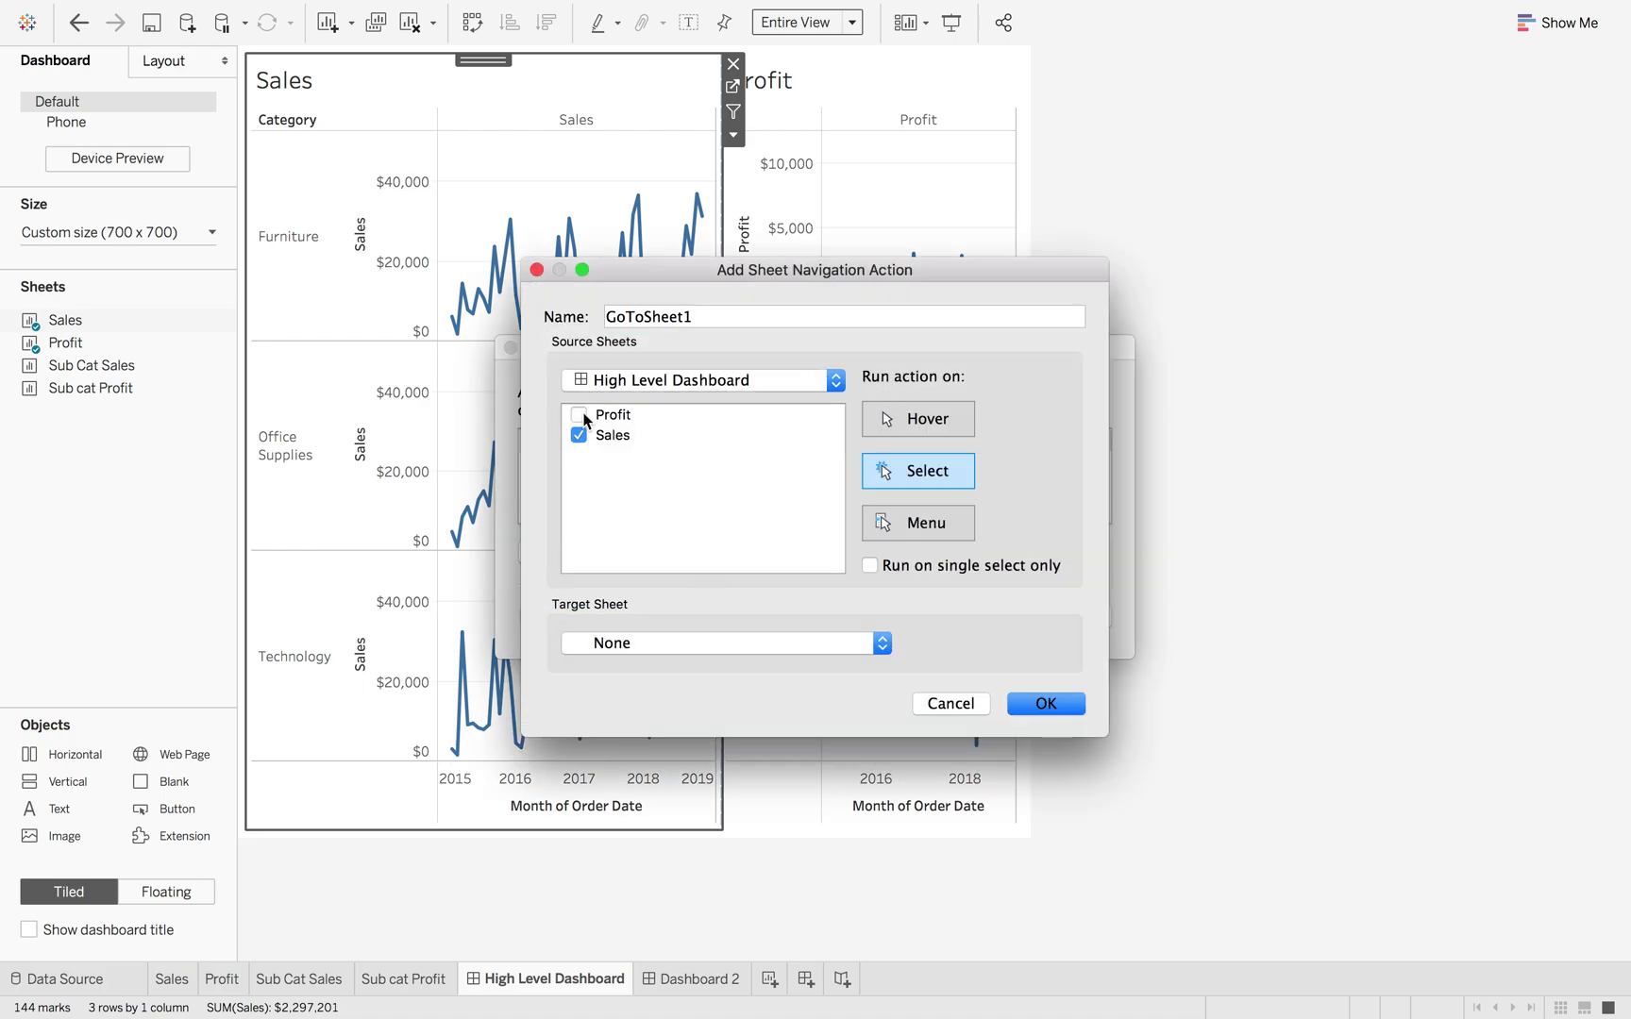
pyautogui.click(696, 644)
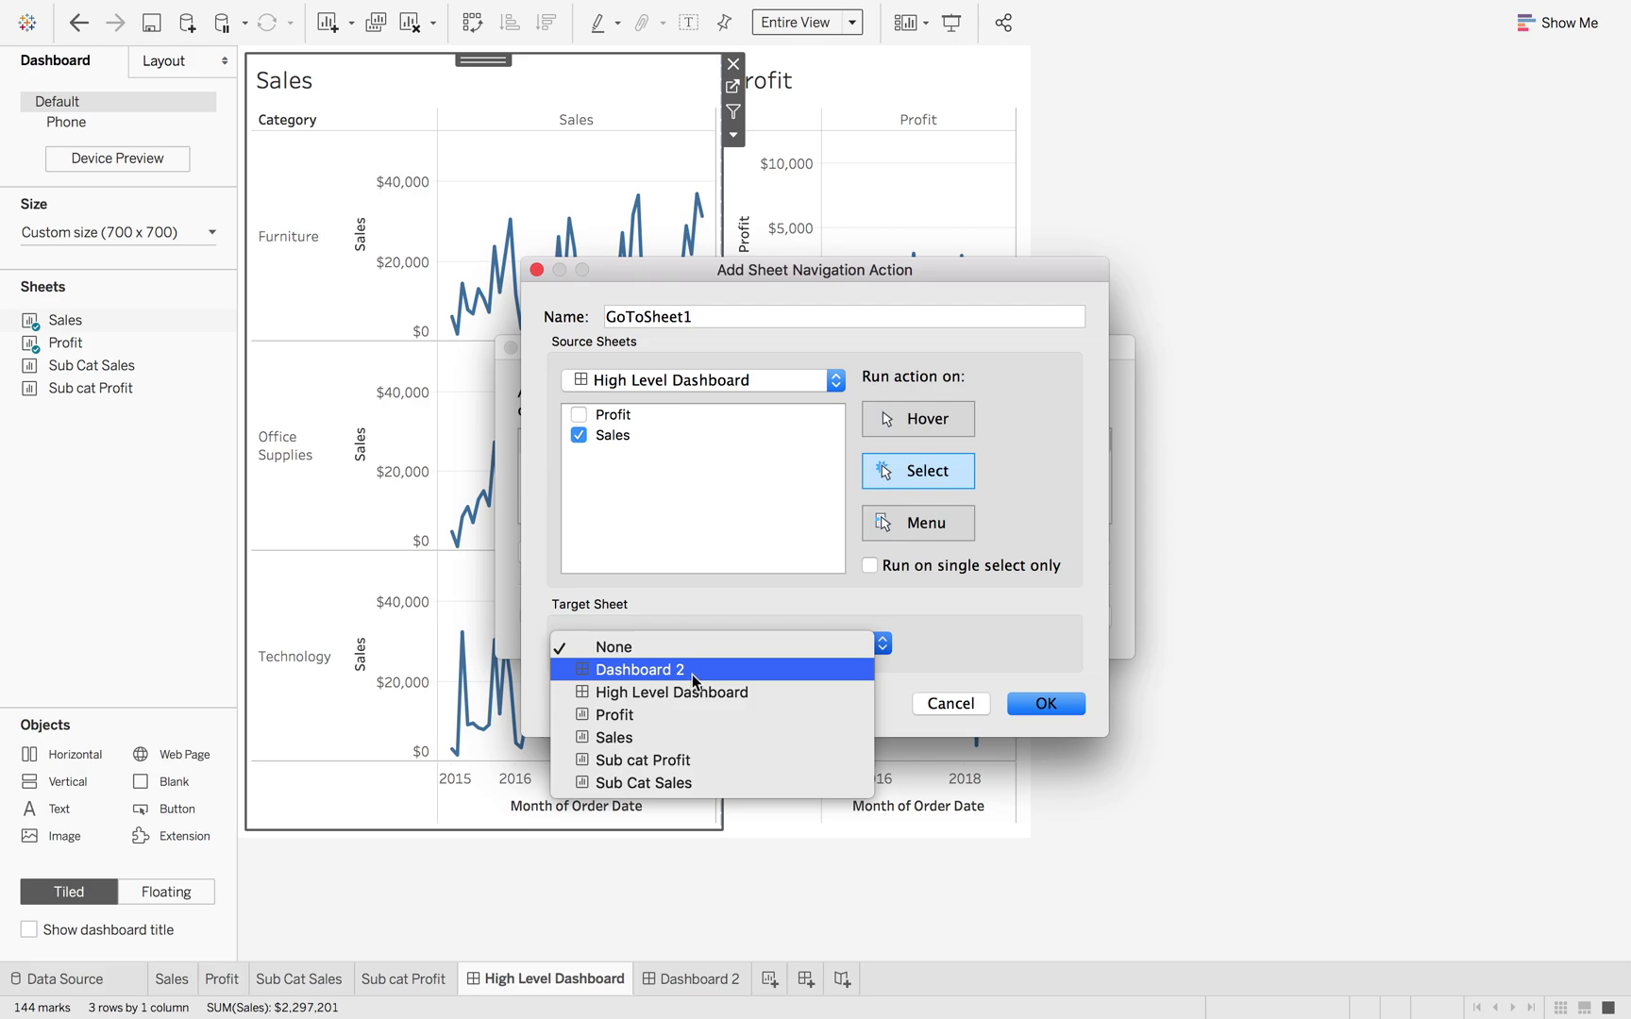
pyautogui.click(692, 674)
# Name the action GoToSales, save it, and test it on the Sales chart
pyautogui.click(718, 318)
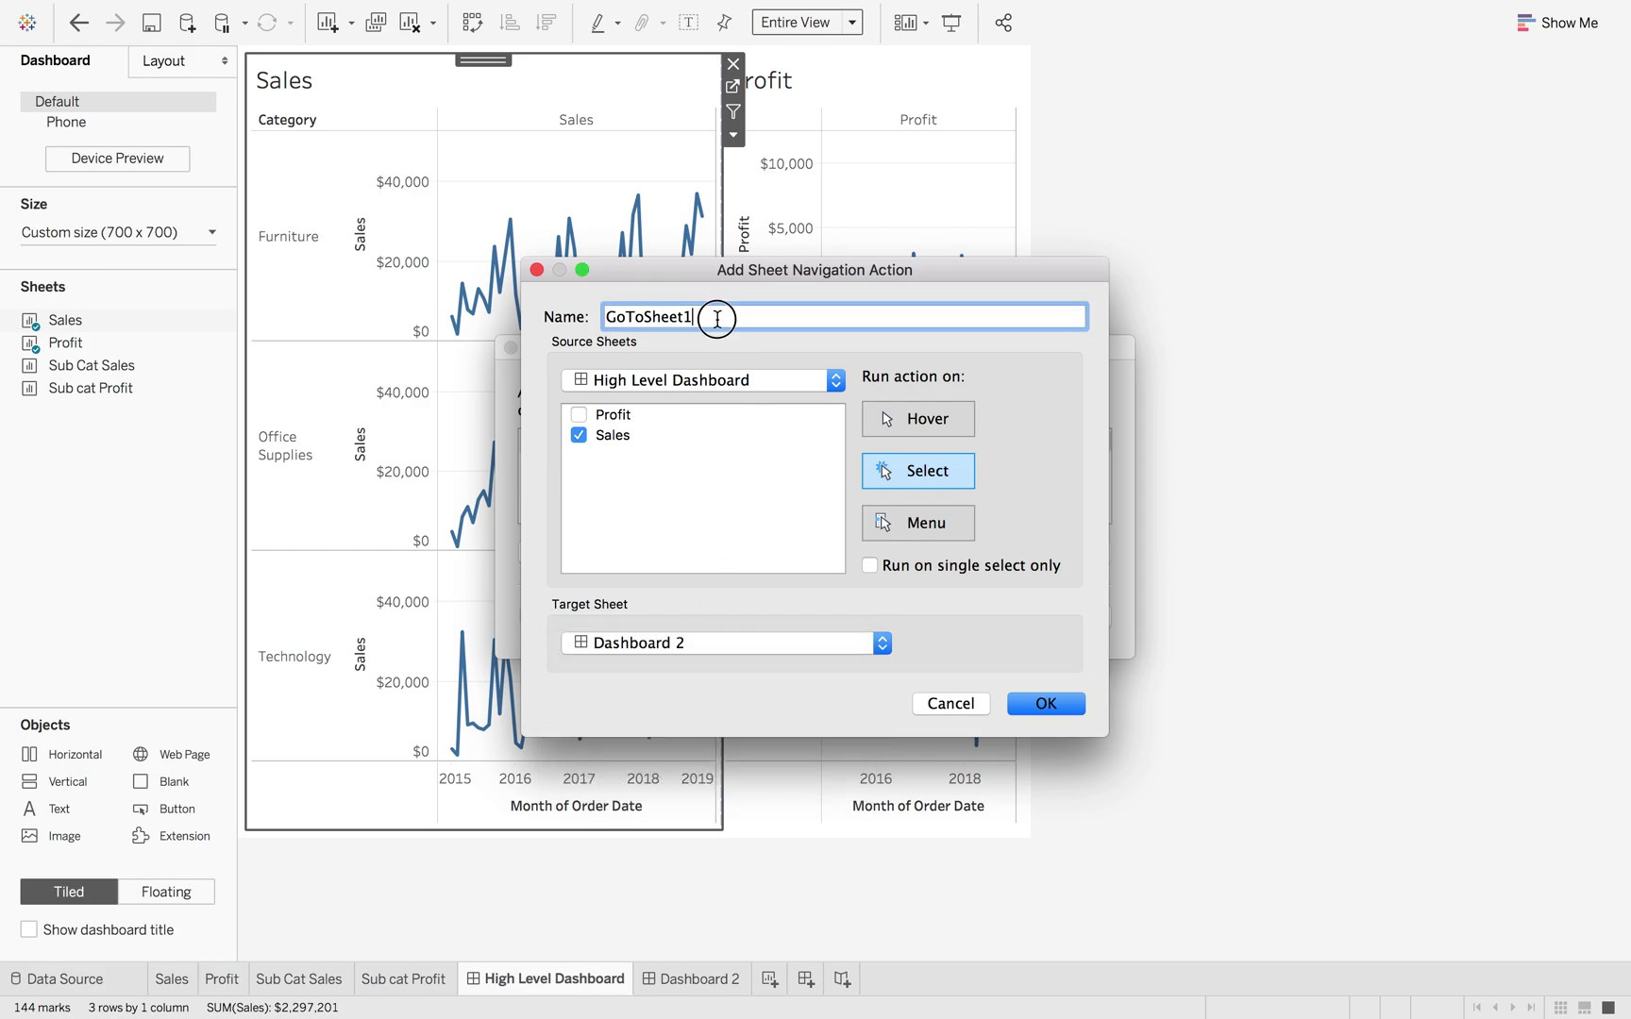
pyautogui.moveTo(717, 318); pyautogui.dragTo(643, 316)
pyautogui.write('Sales')
pyautogui.click(1044, 703)
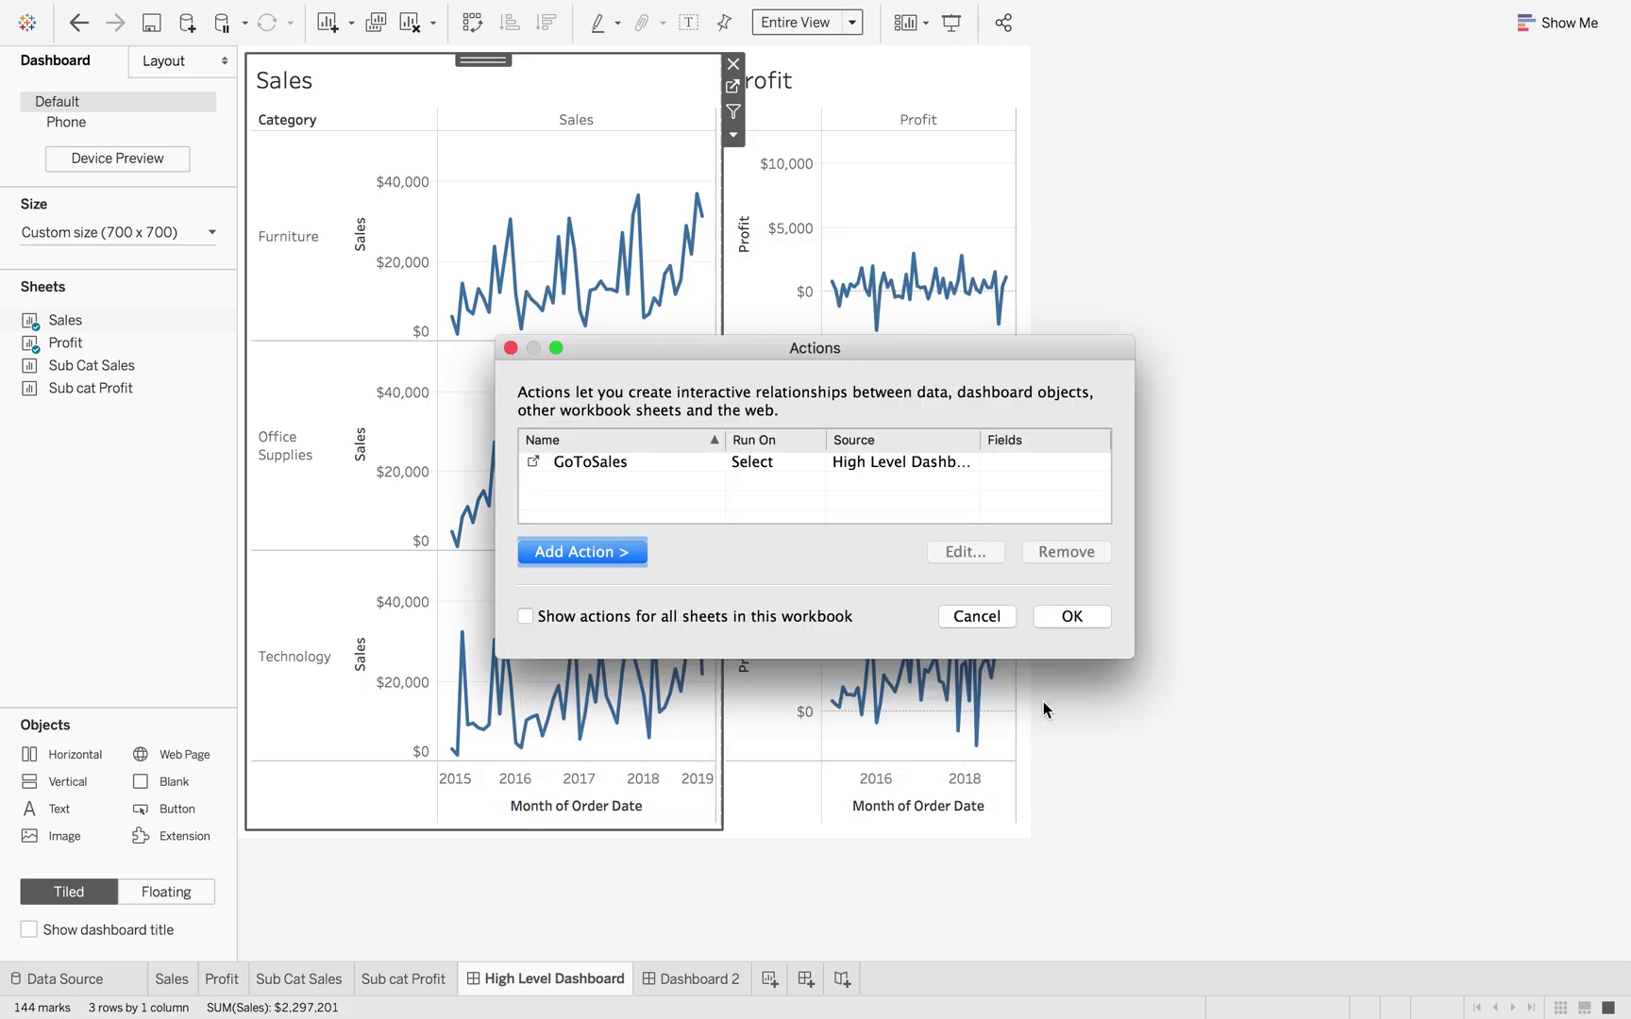
pyautogui.click(1050, 613)
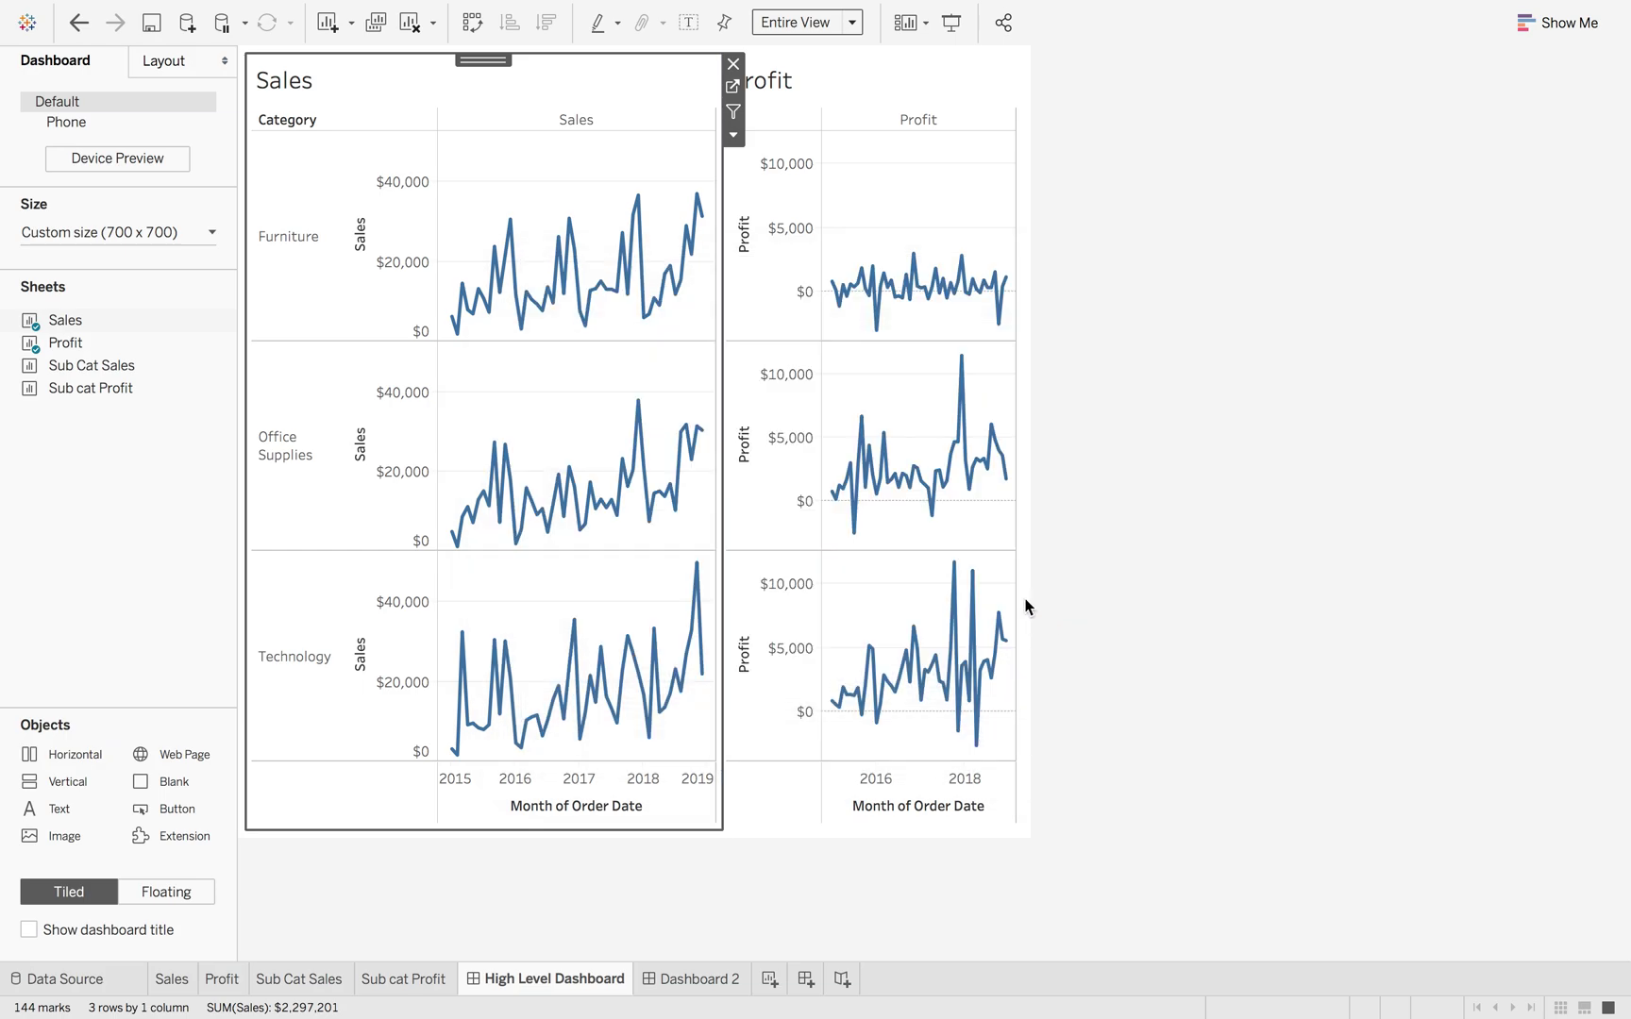
pyautogui.click(615, 121)
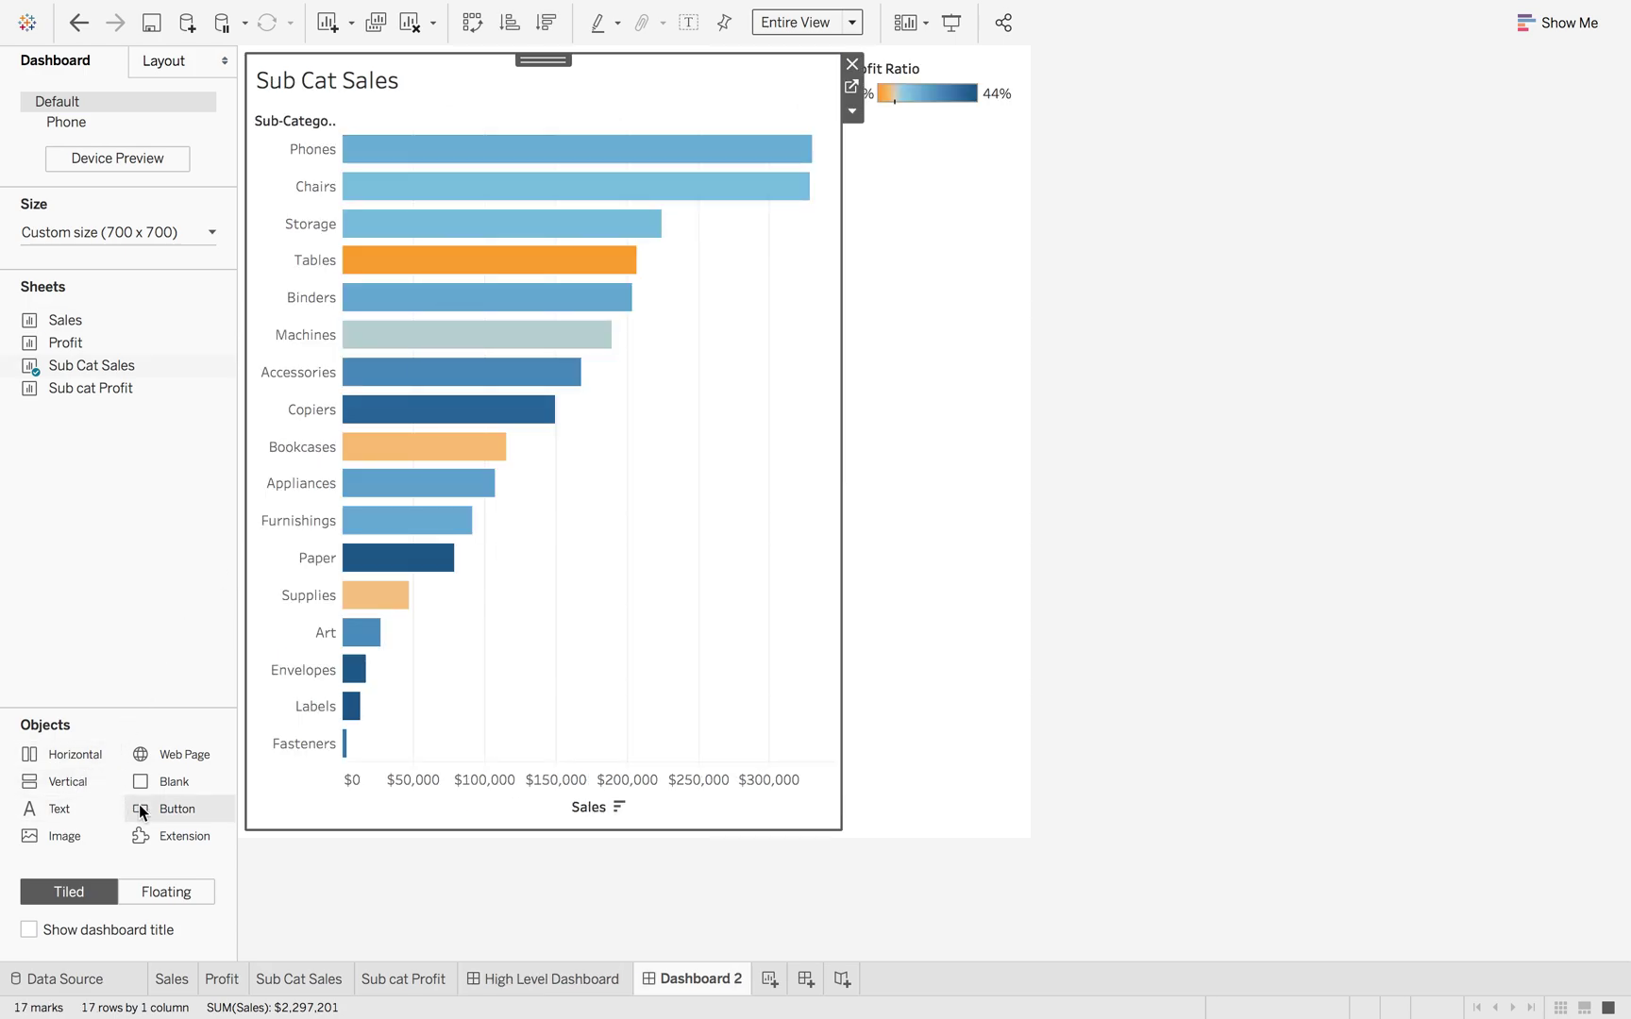
# Add a button under the Profit Ratio legend using the home.png image
pyautogui.moveTo(140, 811); pyautogui.dragTo(913, 147)
pyautogui.click(1034, 185)
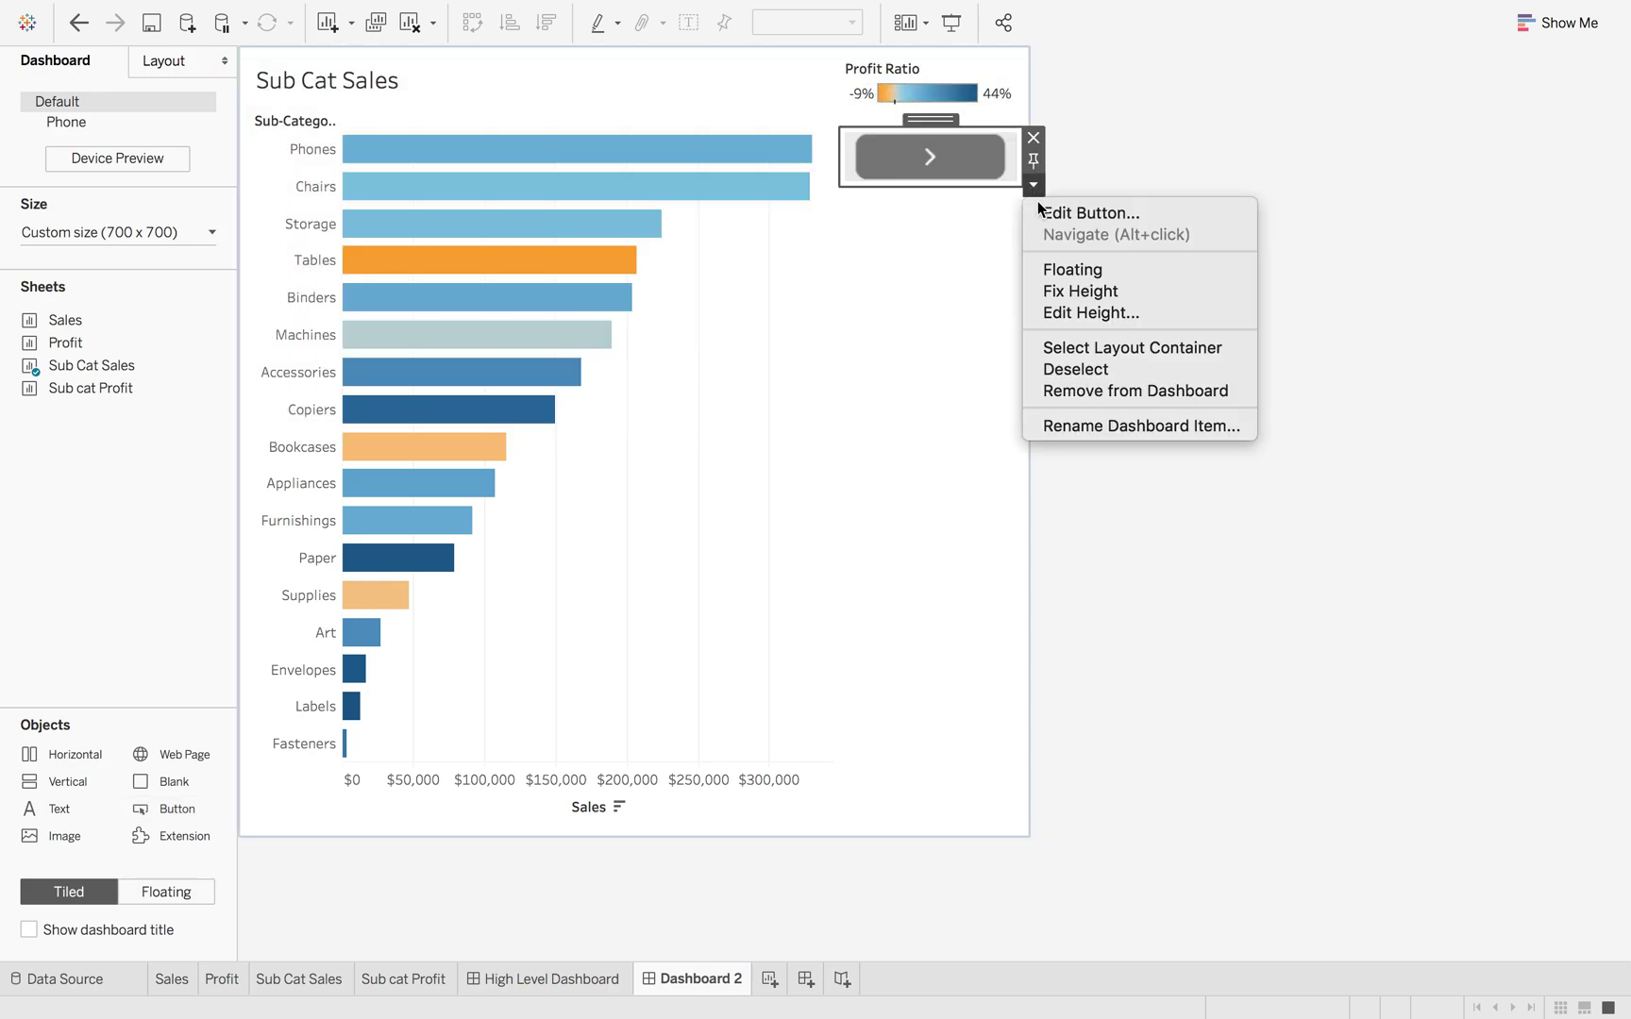
pyautogui.click(1056, 215)
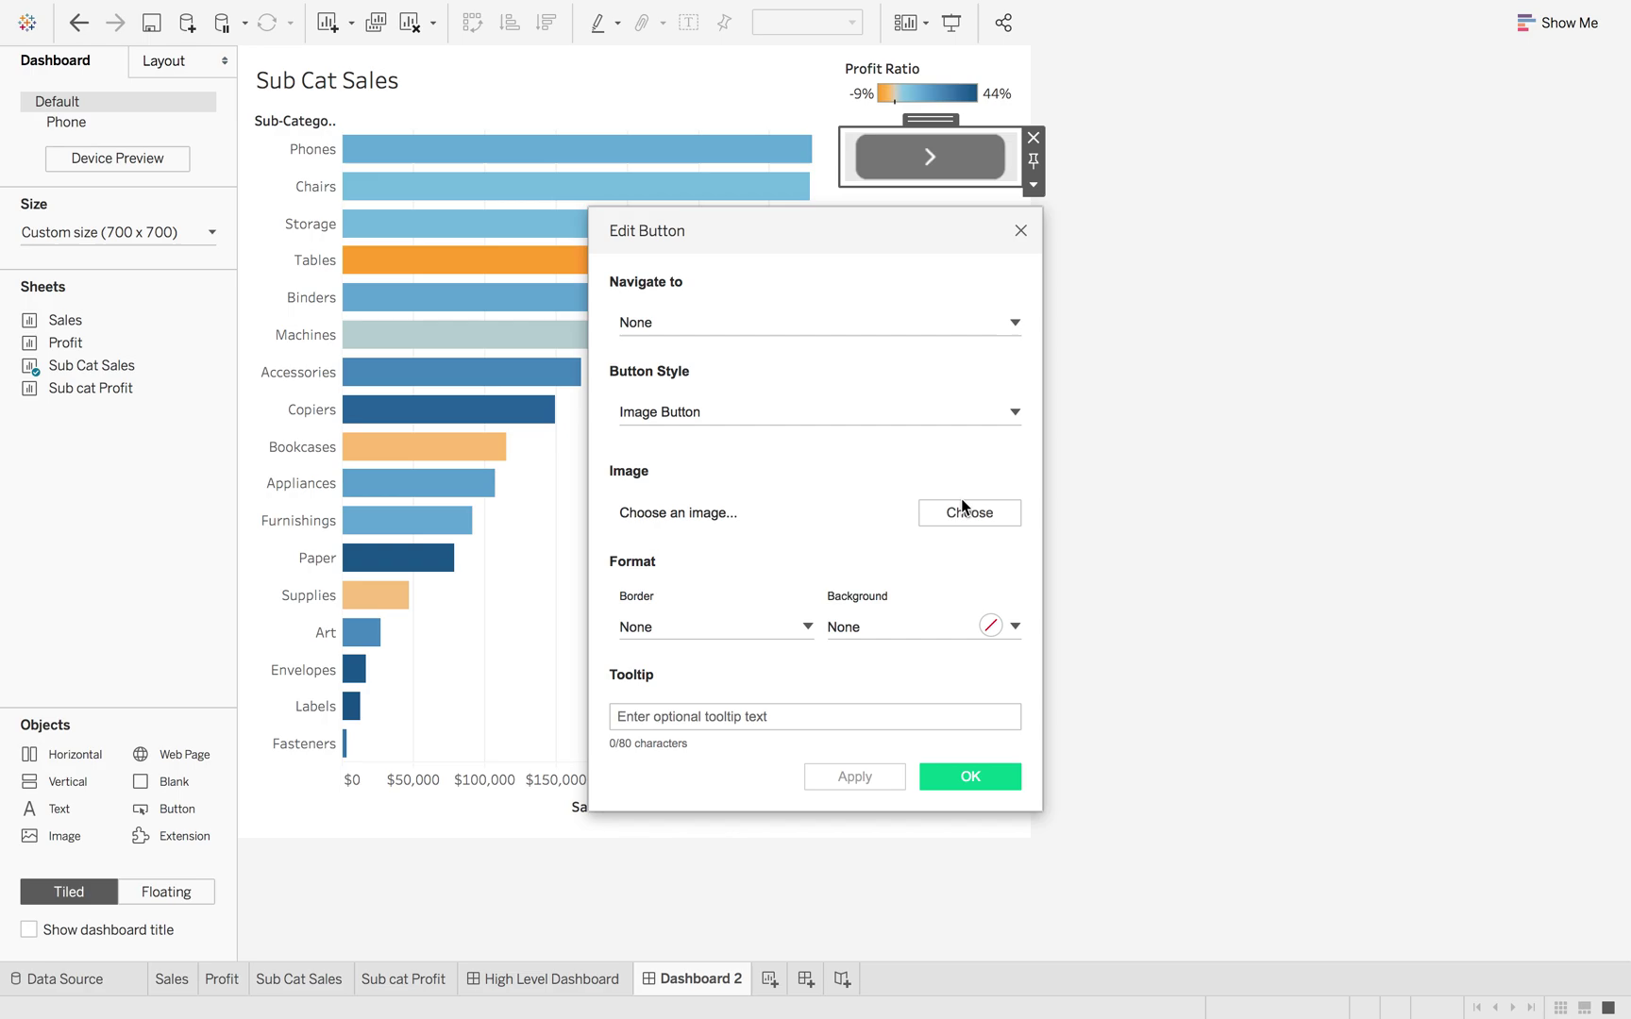
pyautogui.click(946, 516)
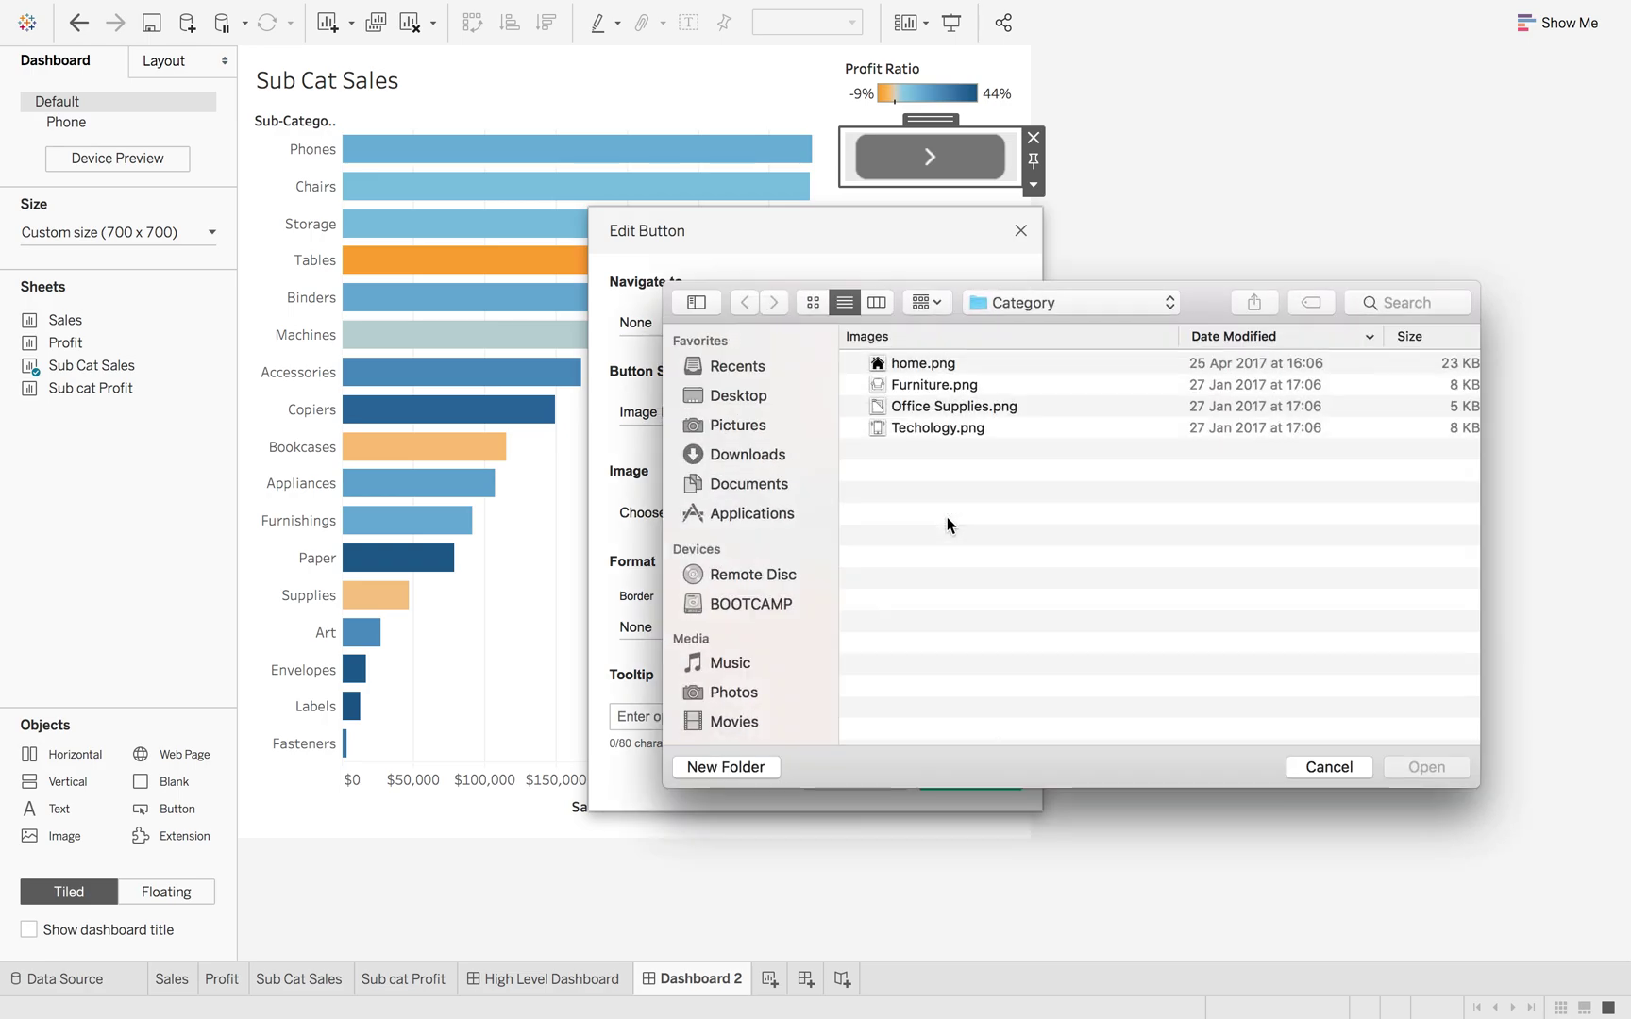
pyautogui.click(918, 363)
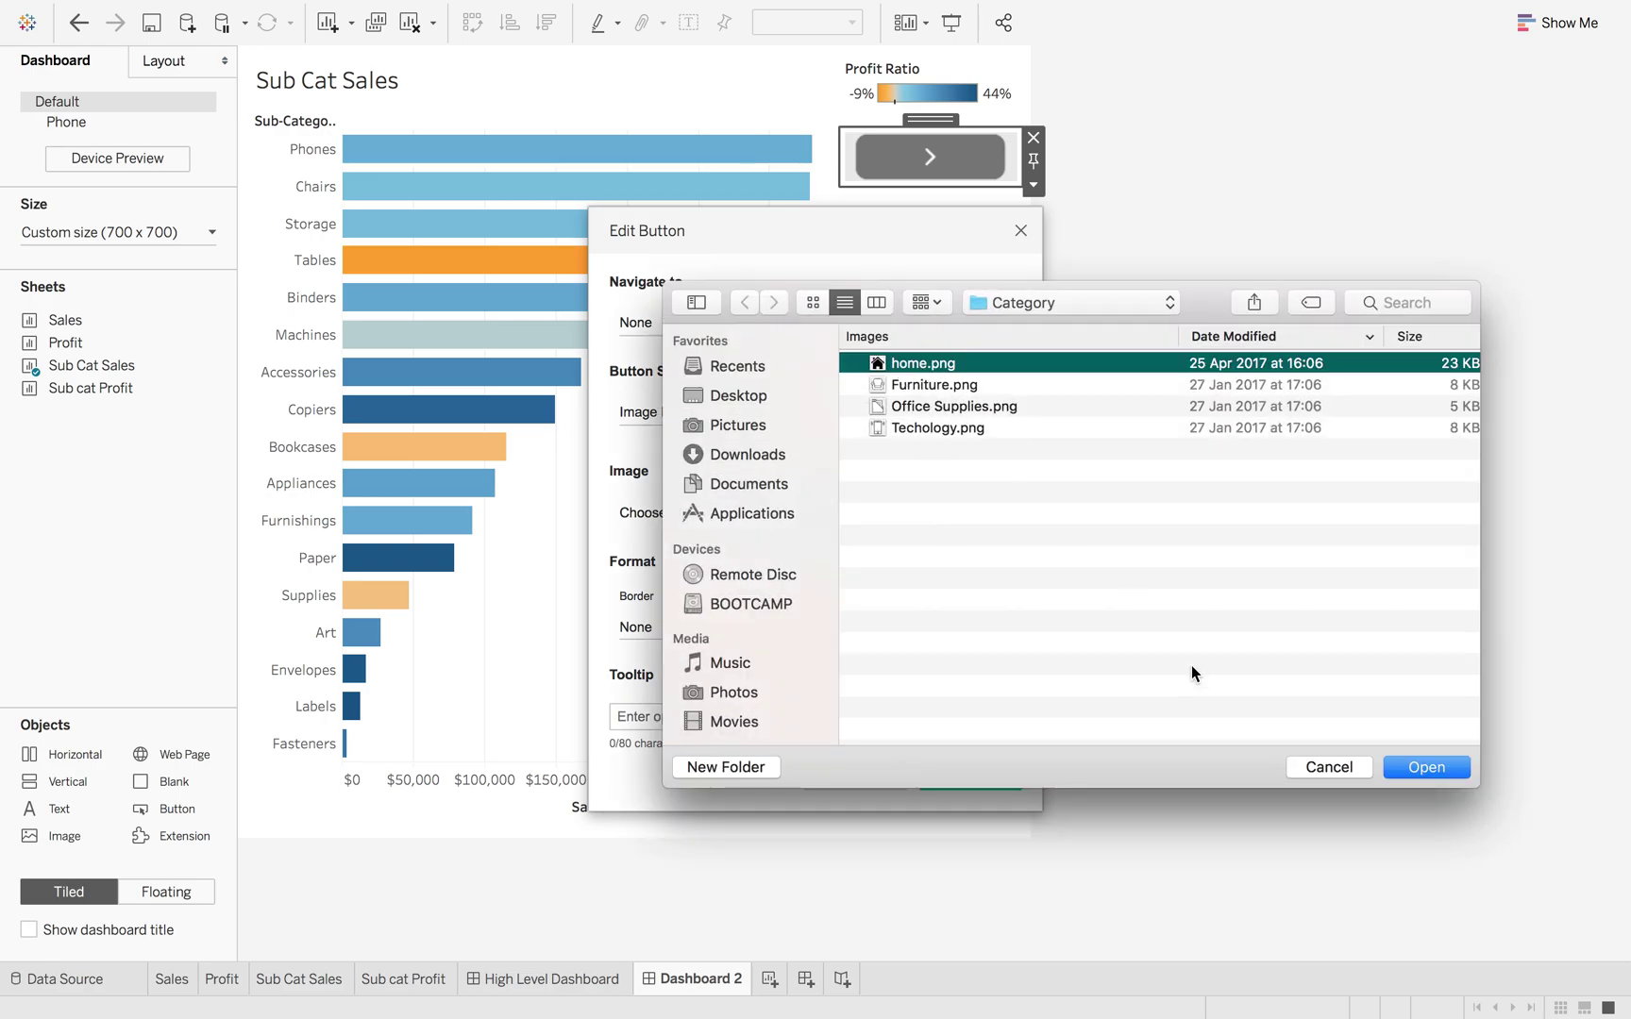
pyautogui.click(1406, 766)
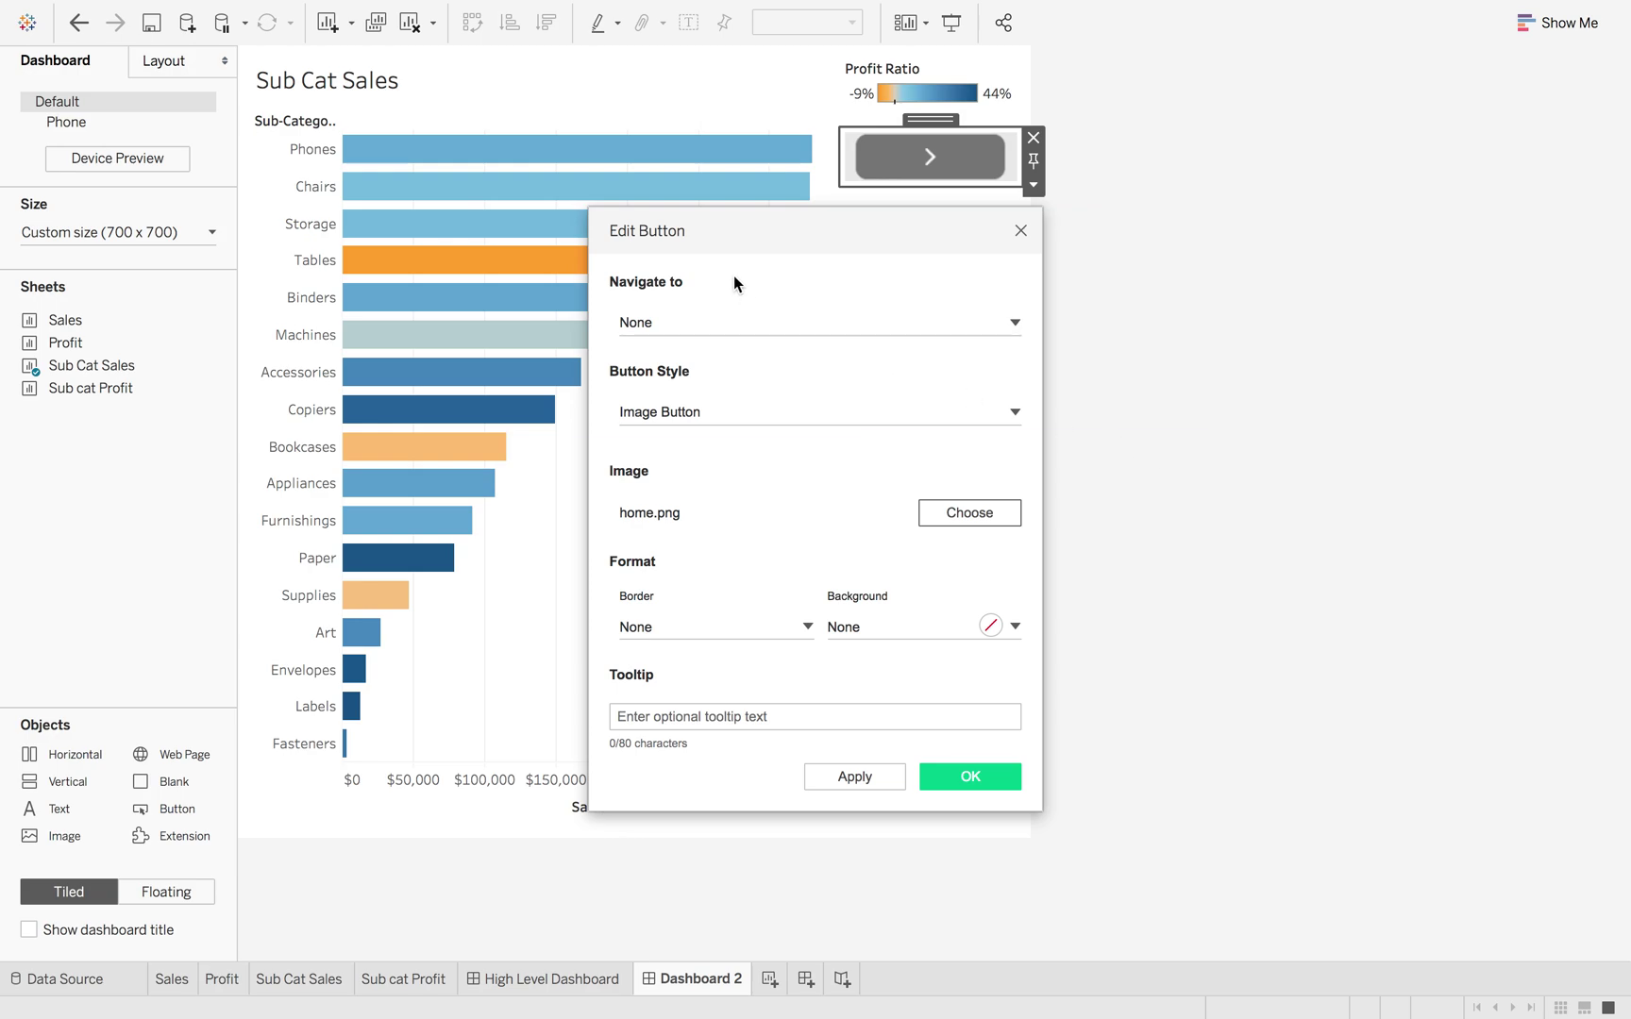
# Point the button to High Level Dashboard with tooltip 'Home', then test it
pyautogui.click(628, 322)
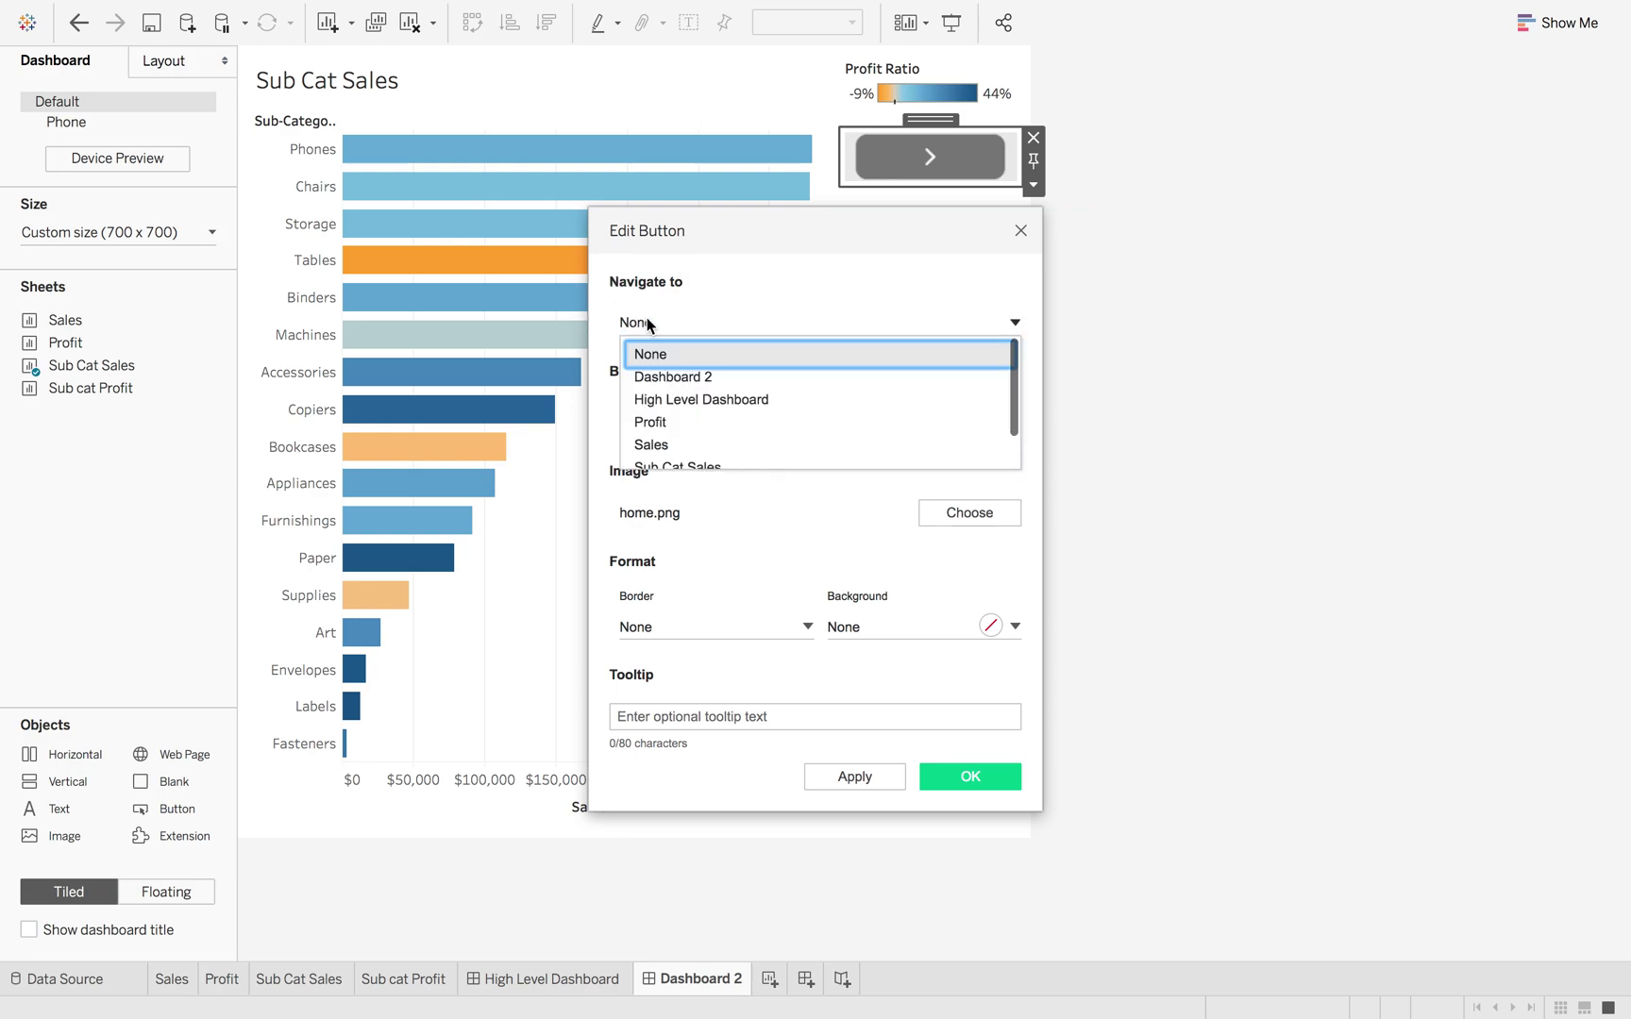
pyautogui.click(676, 400)
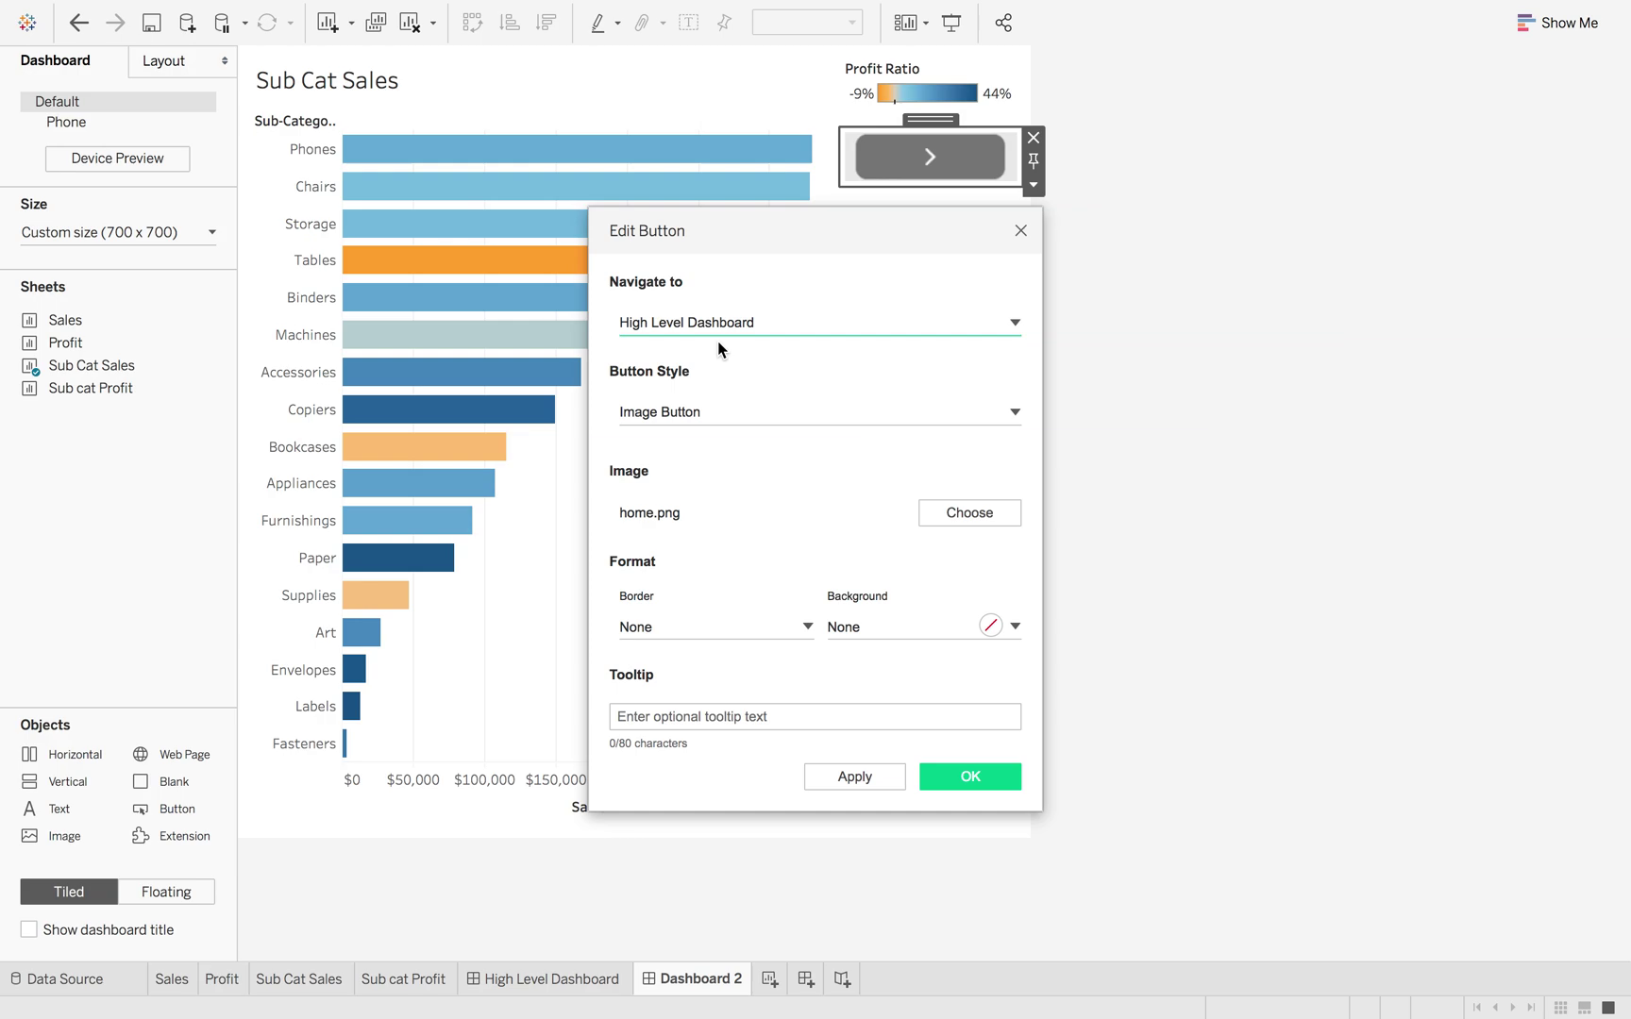
pyautogui.click(698, 716)
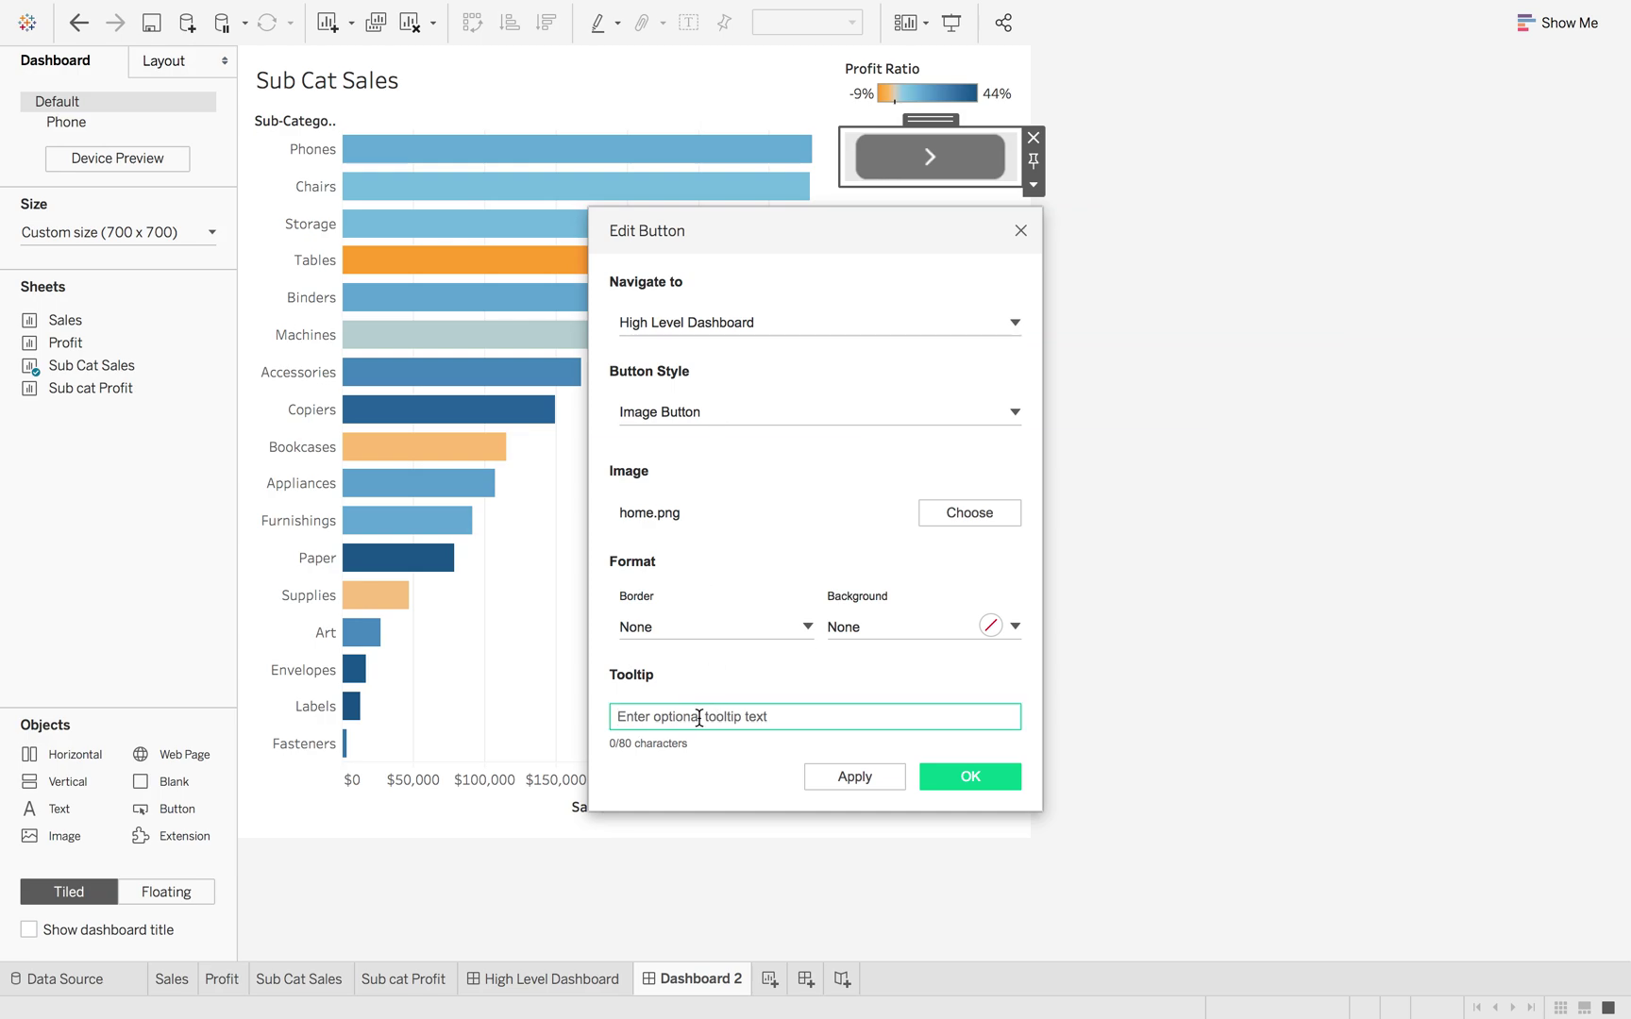
pyautogui.write('Home')
pyautogui.click(956, 780)
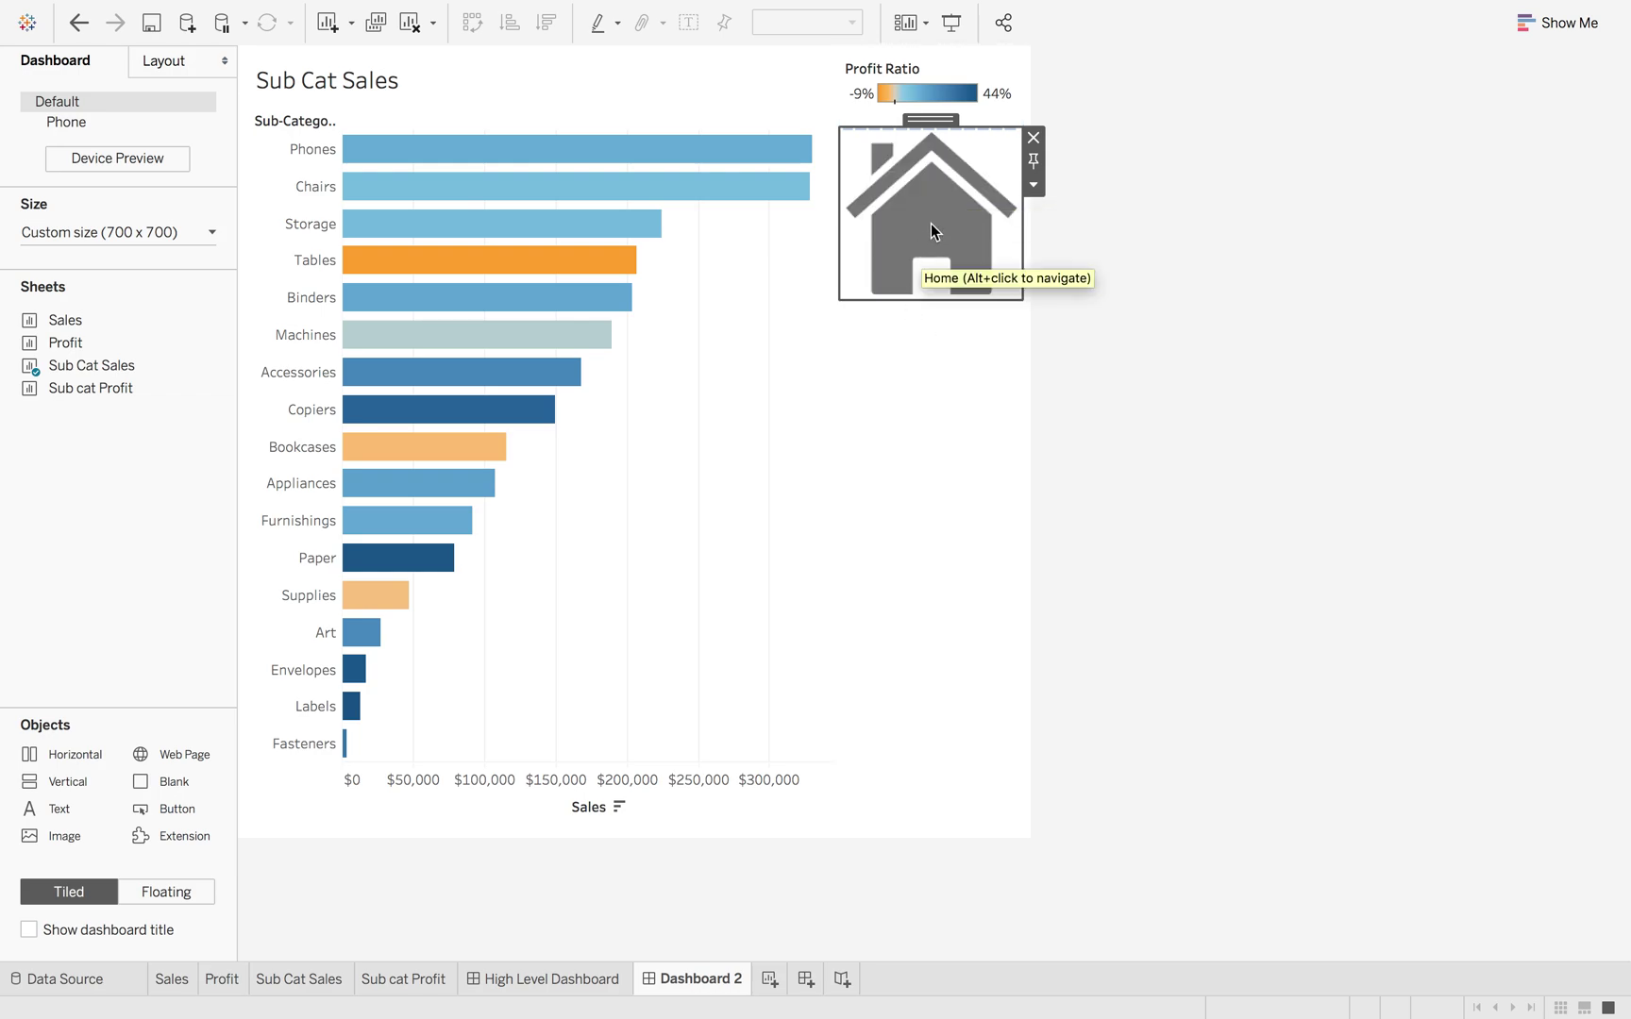
pyautogui.keyDown('alt'); pyautogui.click(931, 226); pyautogui.keyUp('alt')
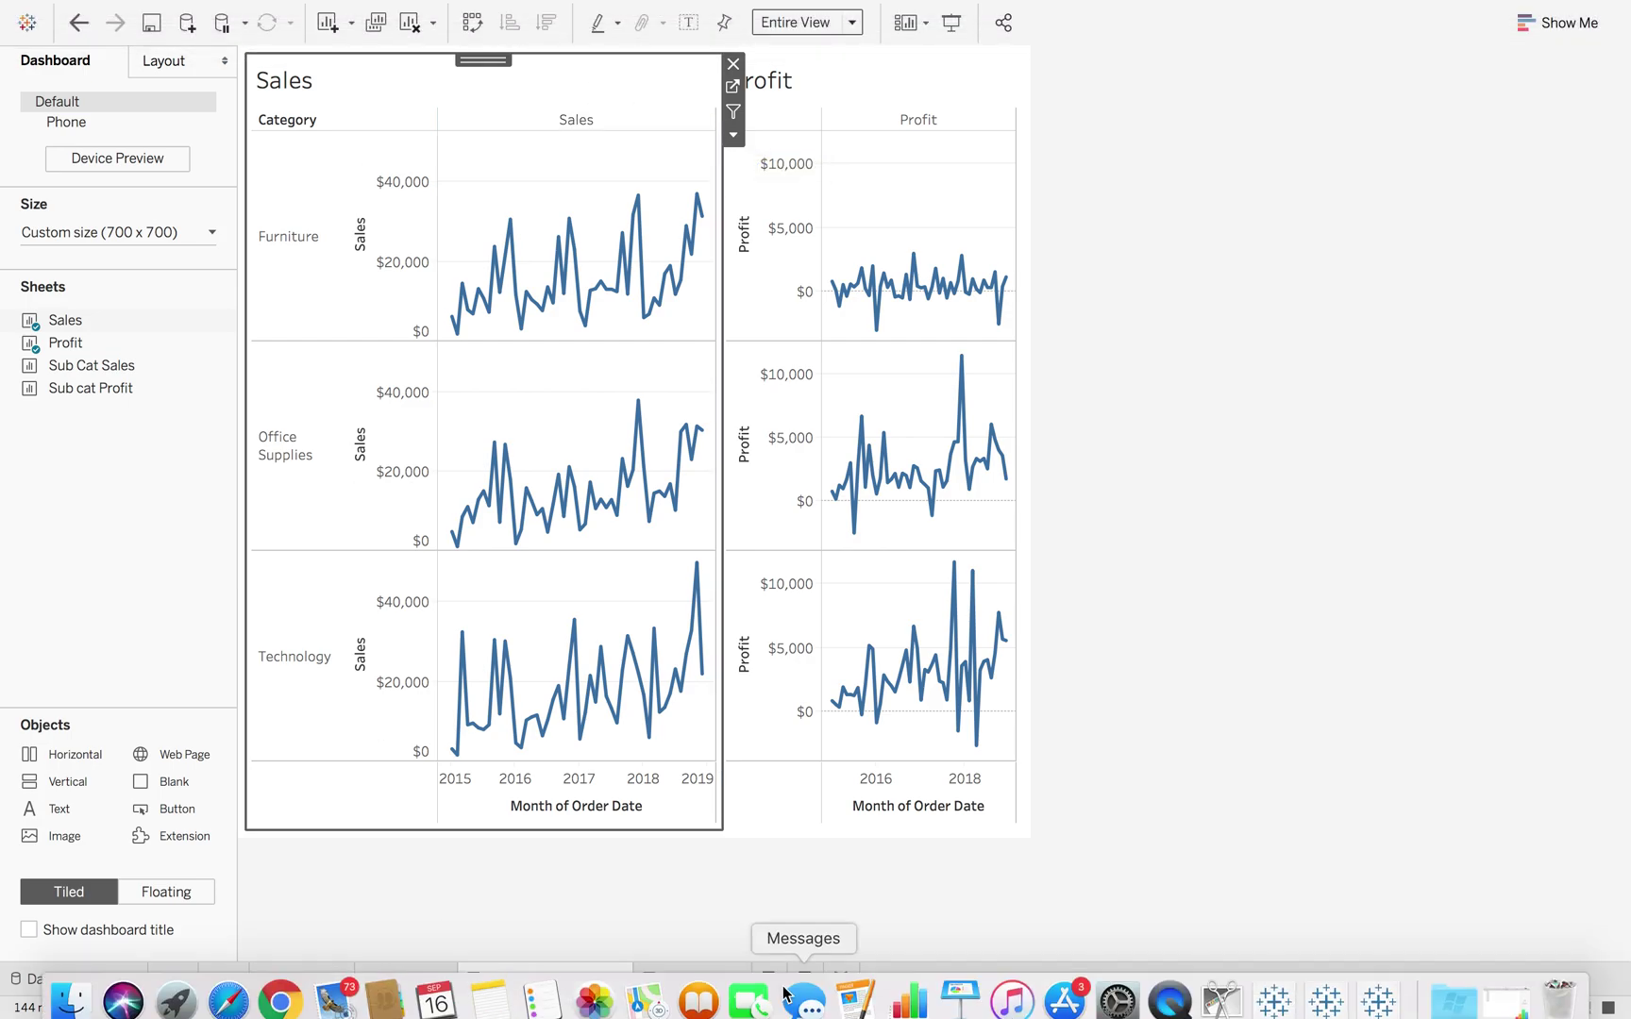
# Duplicate Dashboard 2 and replace the Sub Cat Sales chart with Sub cat Profit
pyautogui.rightClick(700, 979)
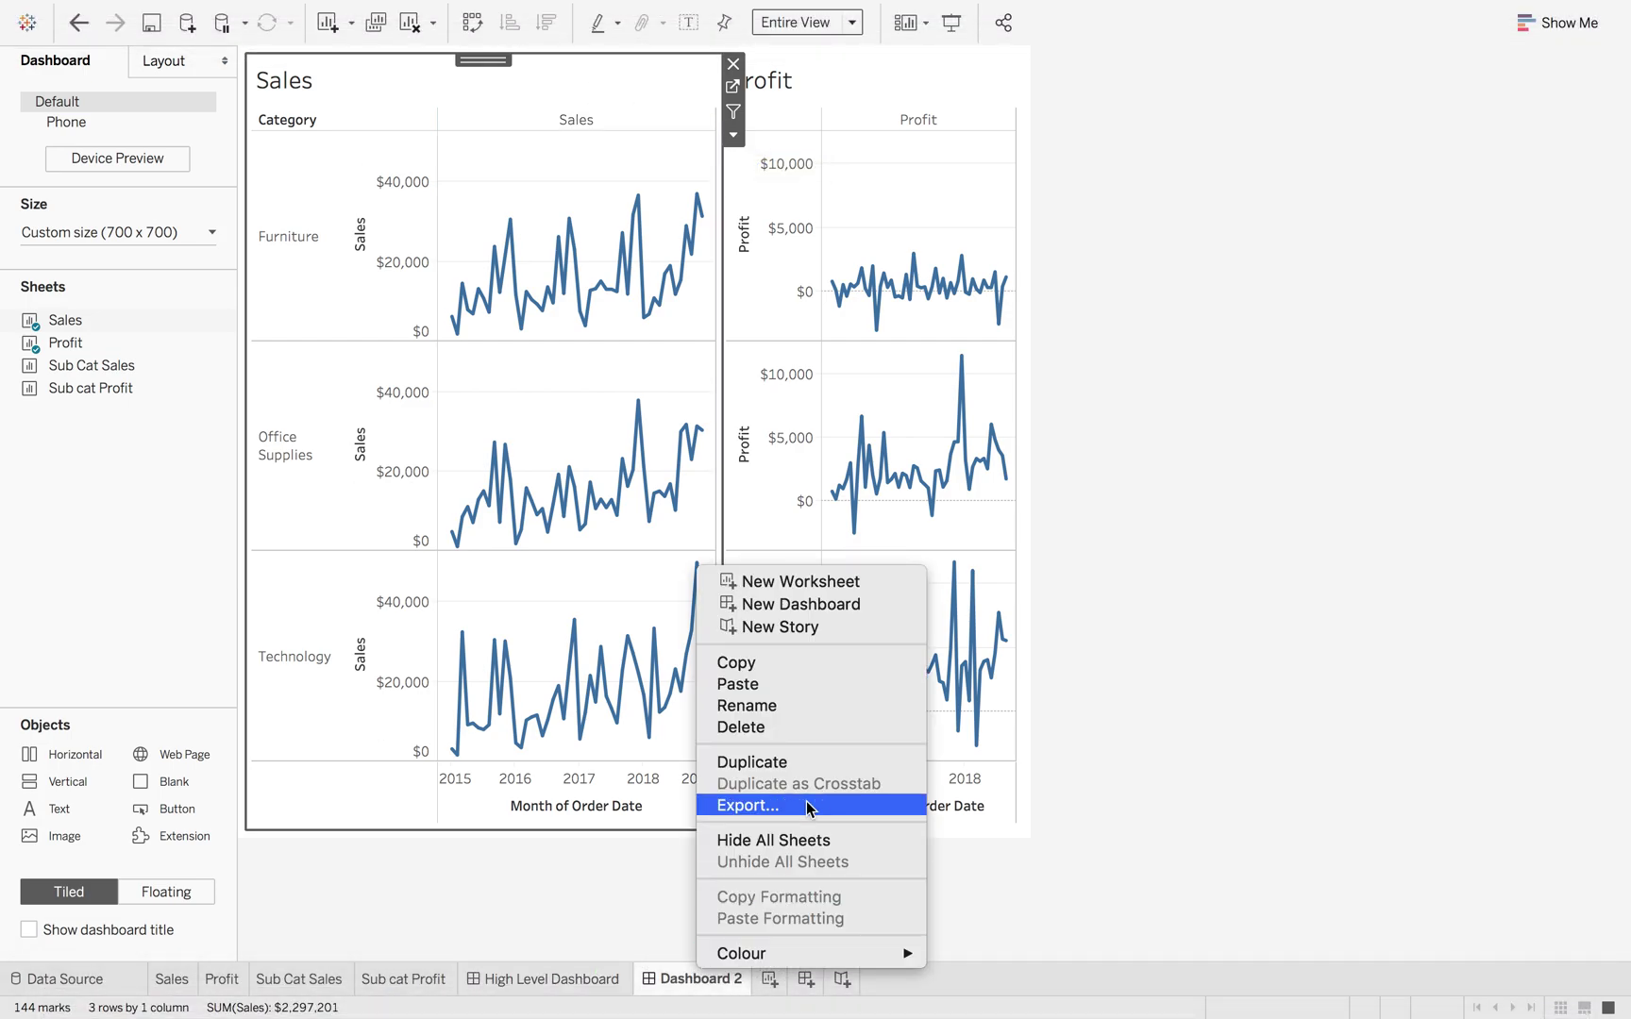
pyautogui.click(804, 766)
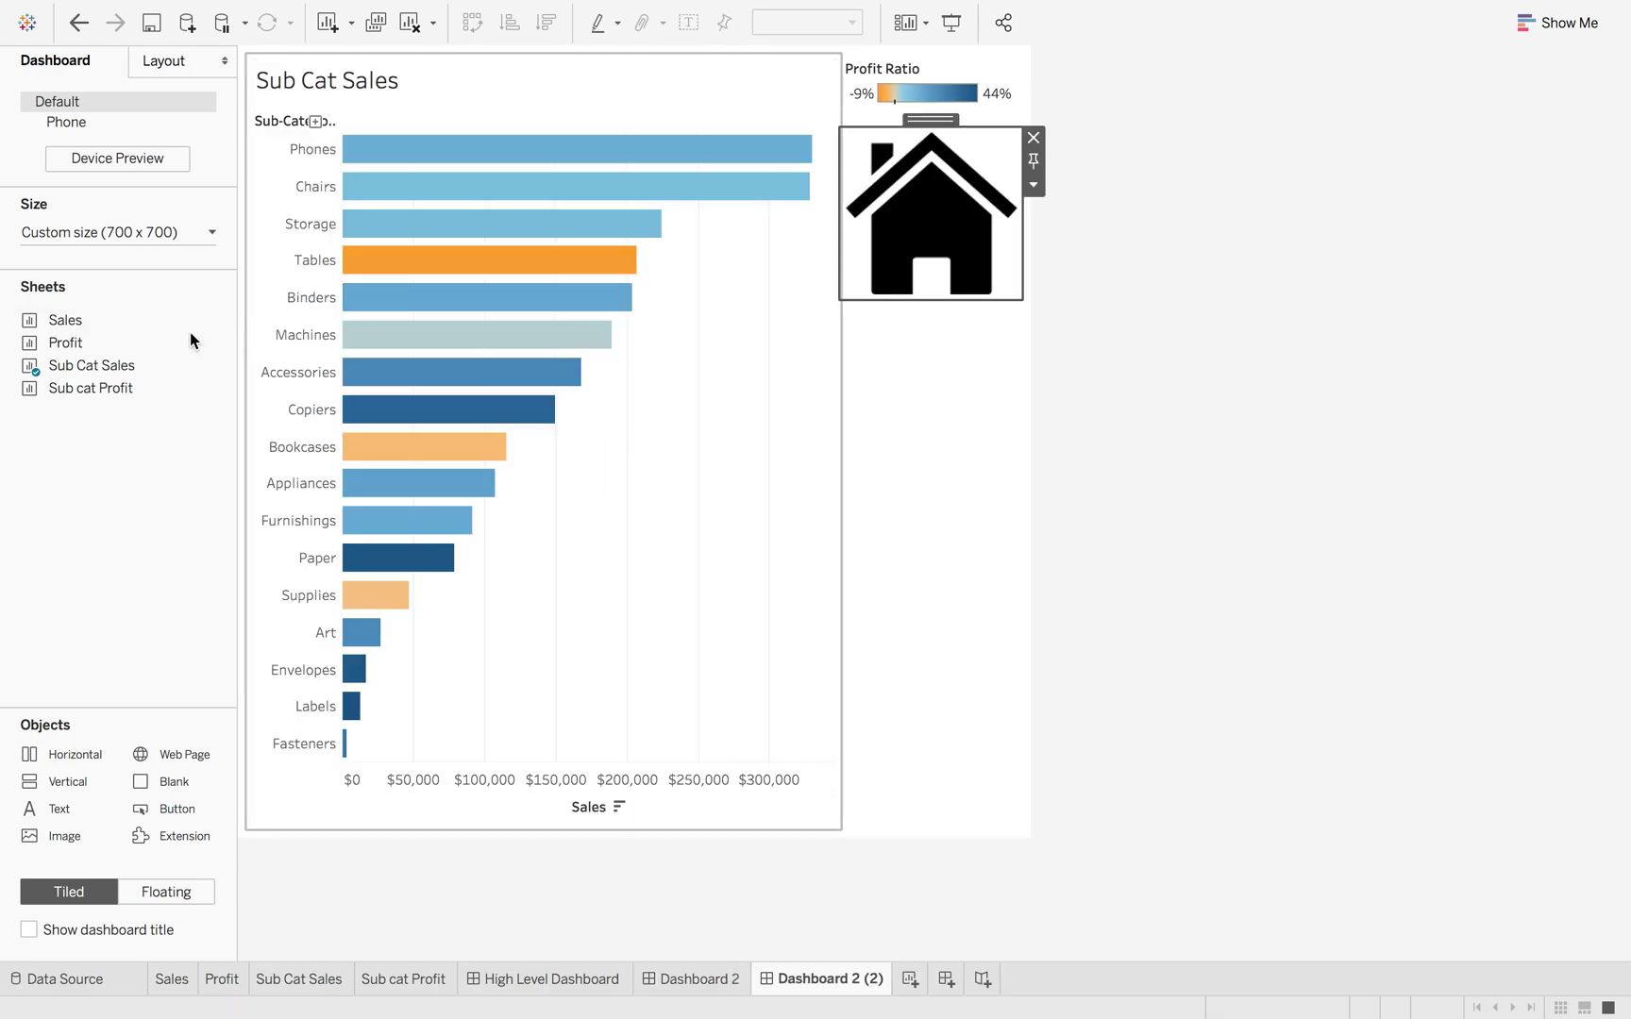
pyautogui.moveTo(106, 355)
pyautogui.moveTo(98, 382)
pyautogui.mouseDown()
pyautogui.moveTo(379, 481)
pyautogui.moveTo(509, 566)
pyautogui.mouseUp()
pyautogui.click(715, 331)
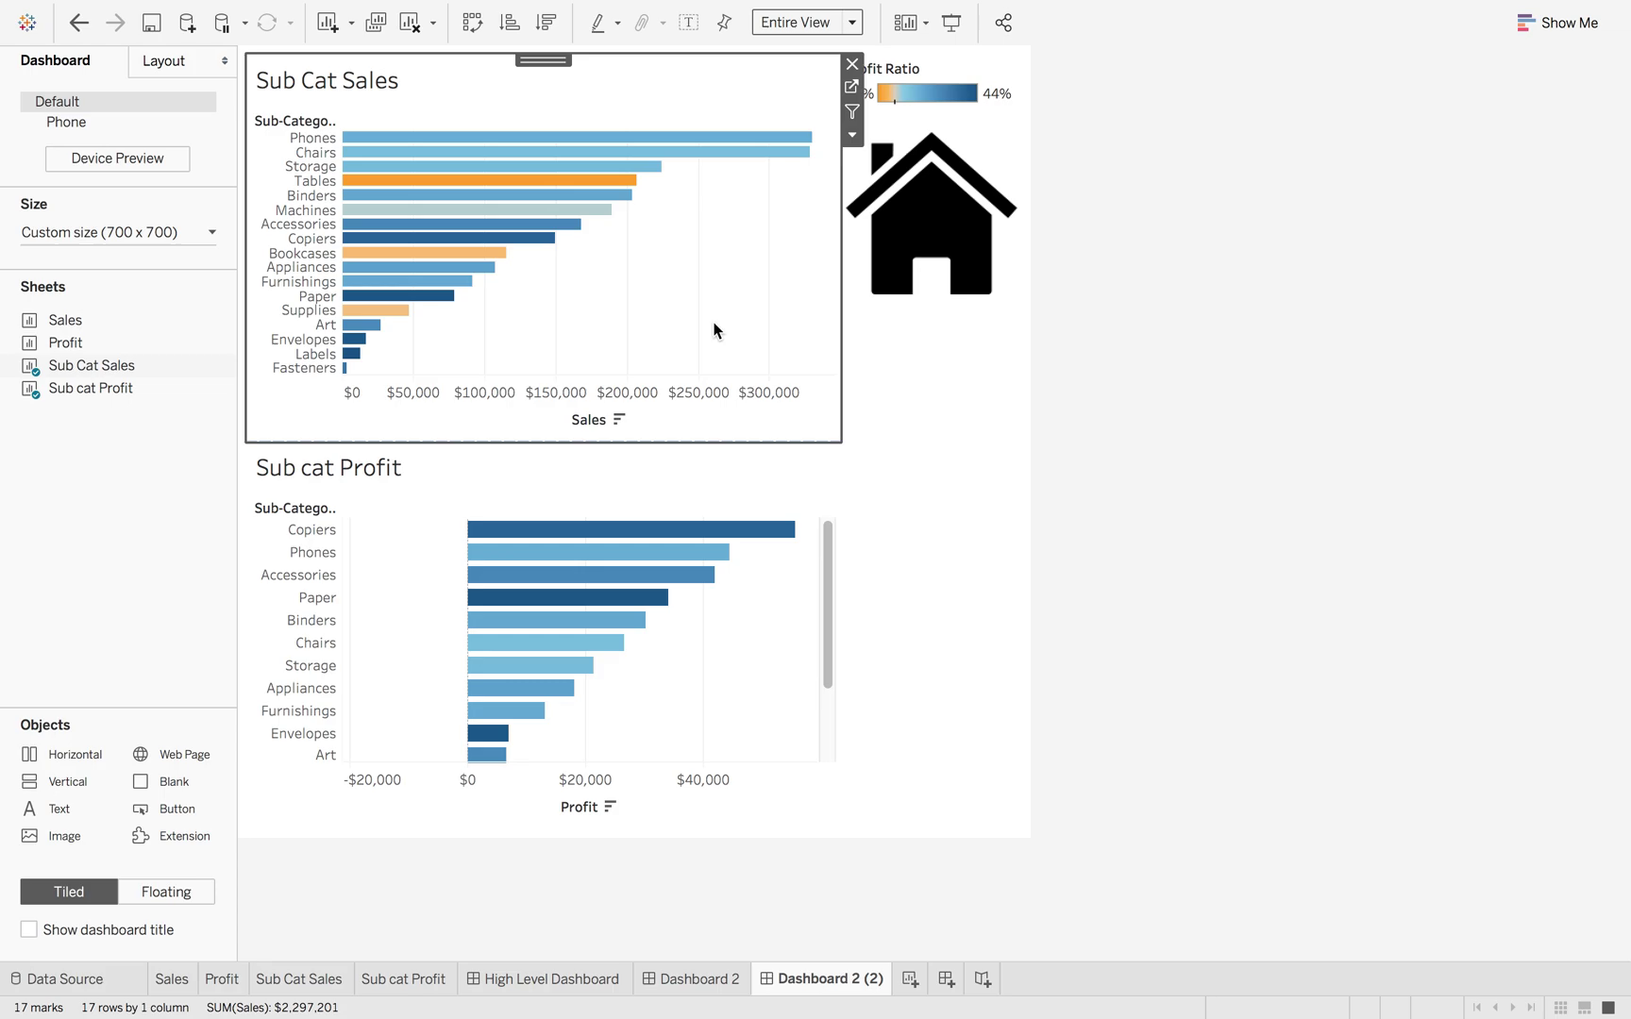
pyautogui.click(852, 63)
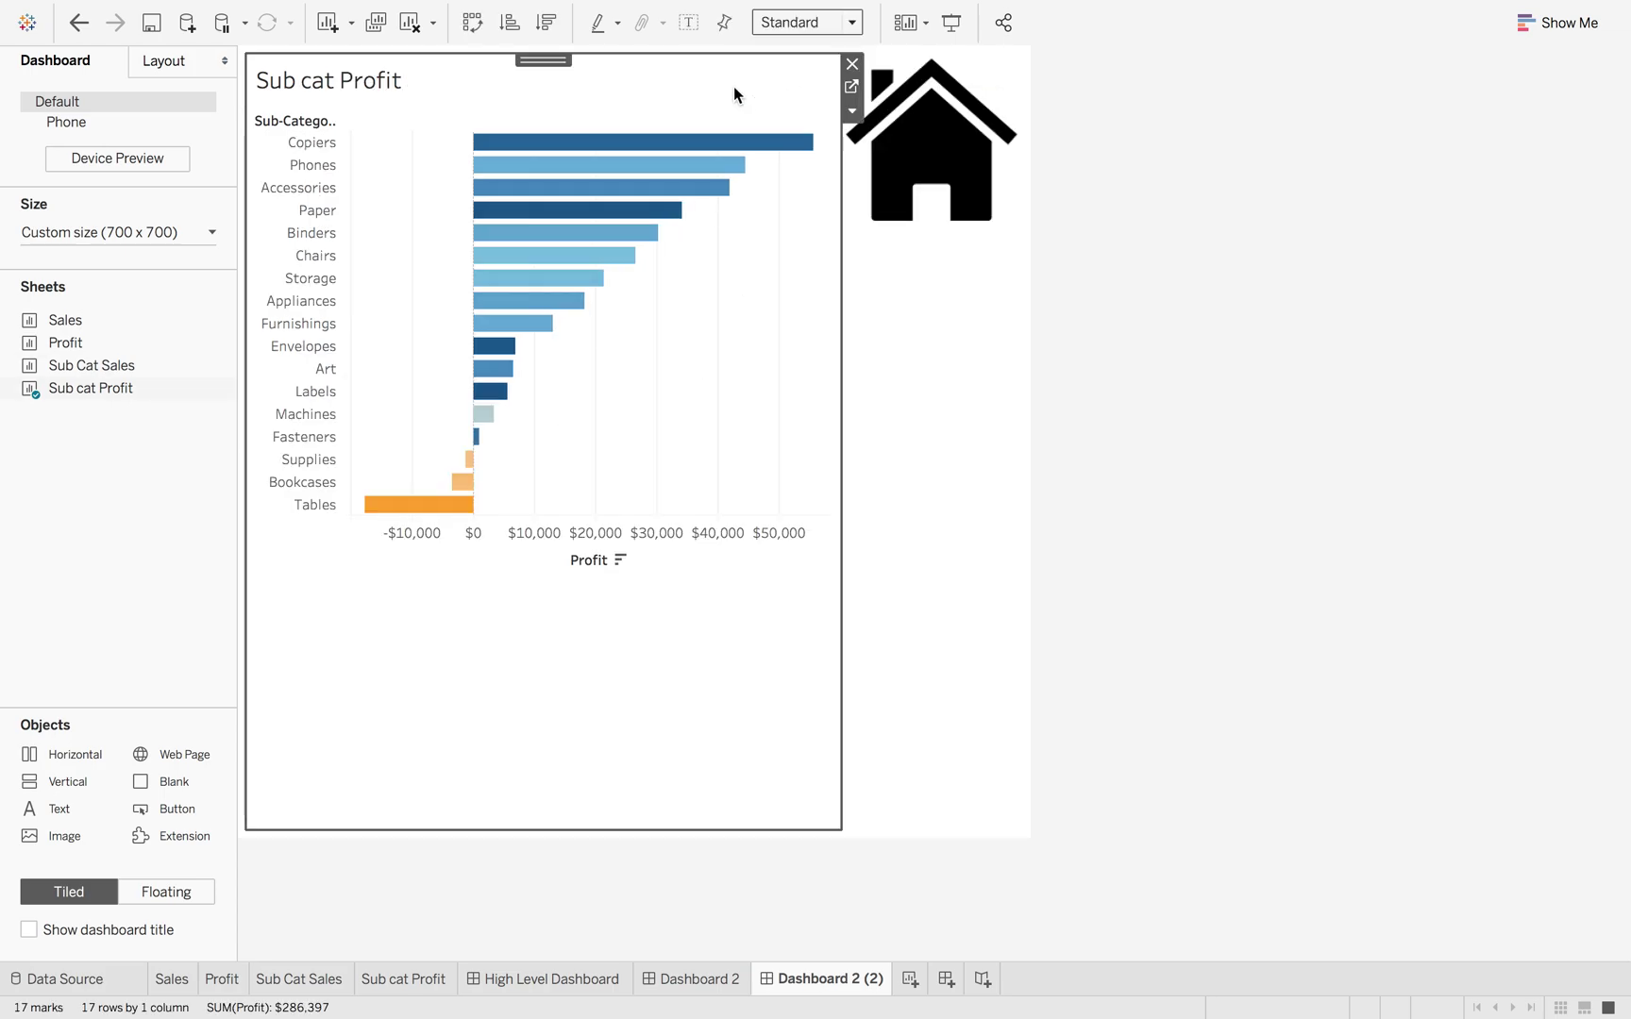
# Set Sub cat Profit to Entire View and go back to the High Level Dashboard
pyautogui.click(806, 22)
pyautogui.click(798, 98)
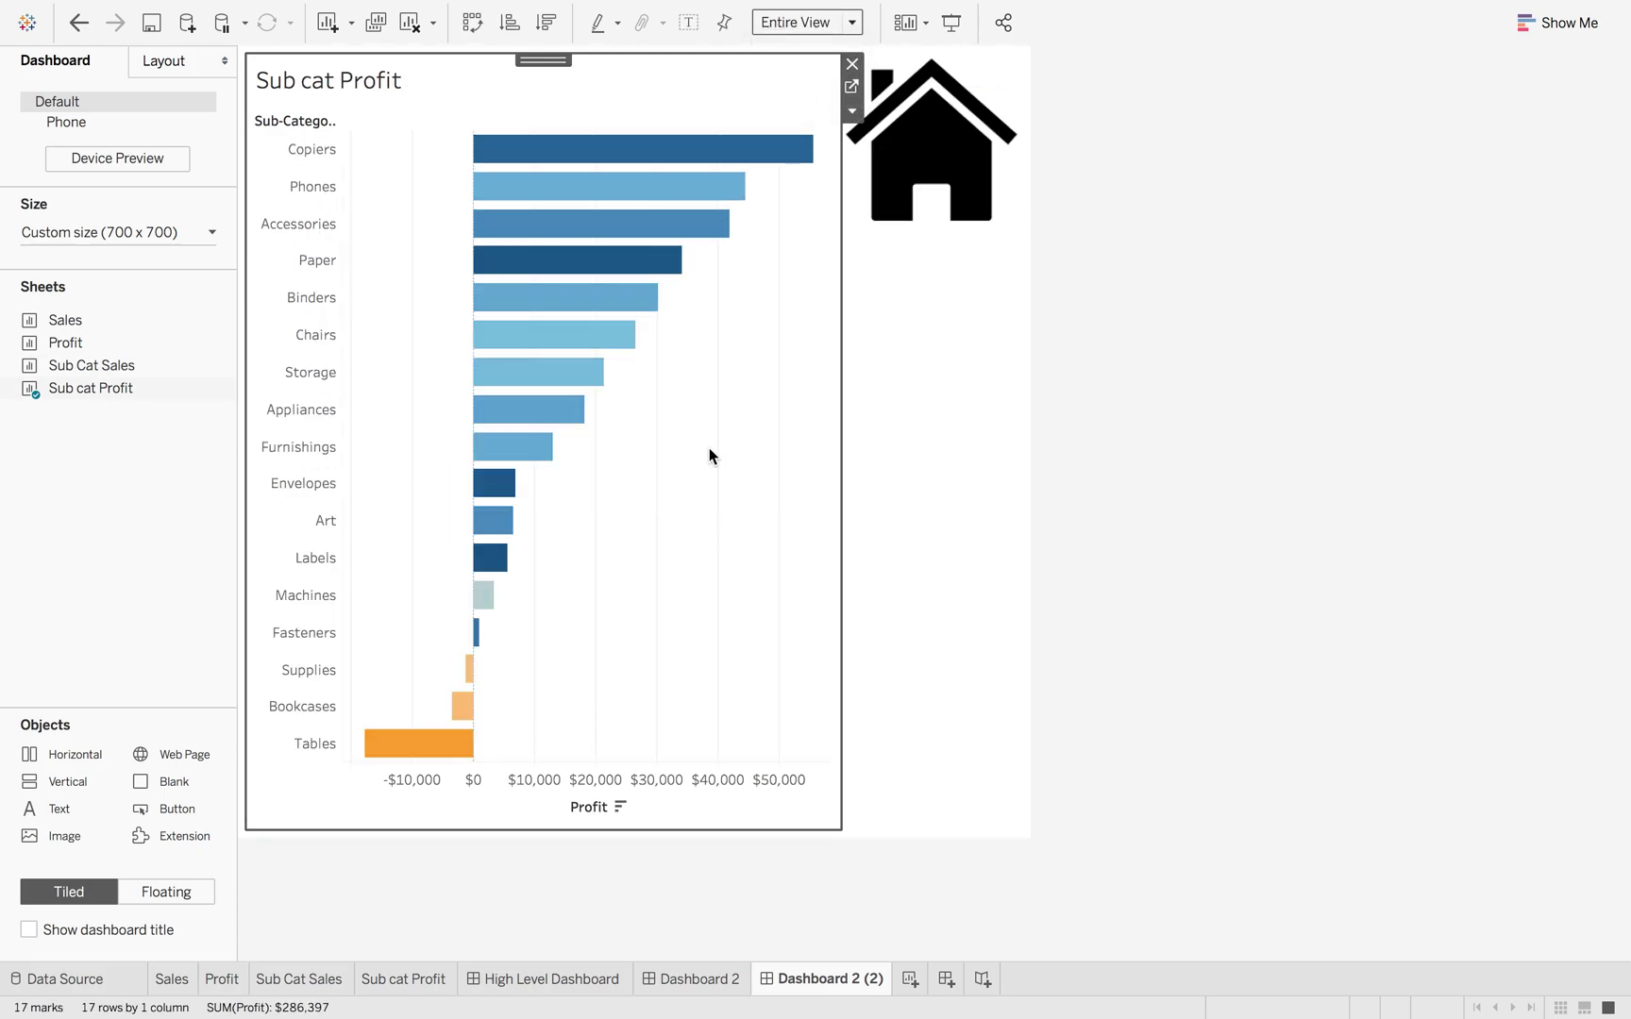
pyautogui.click(528, 979)
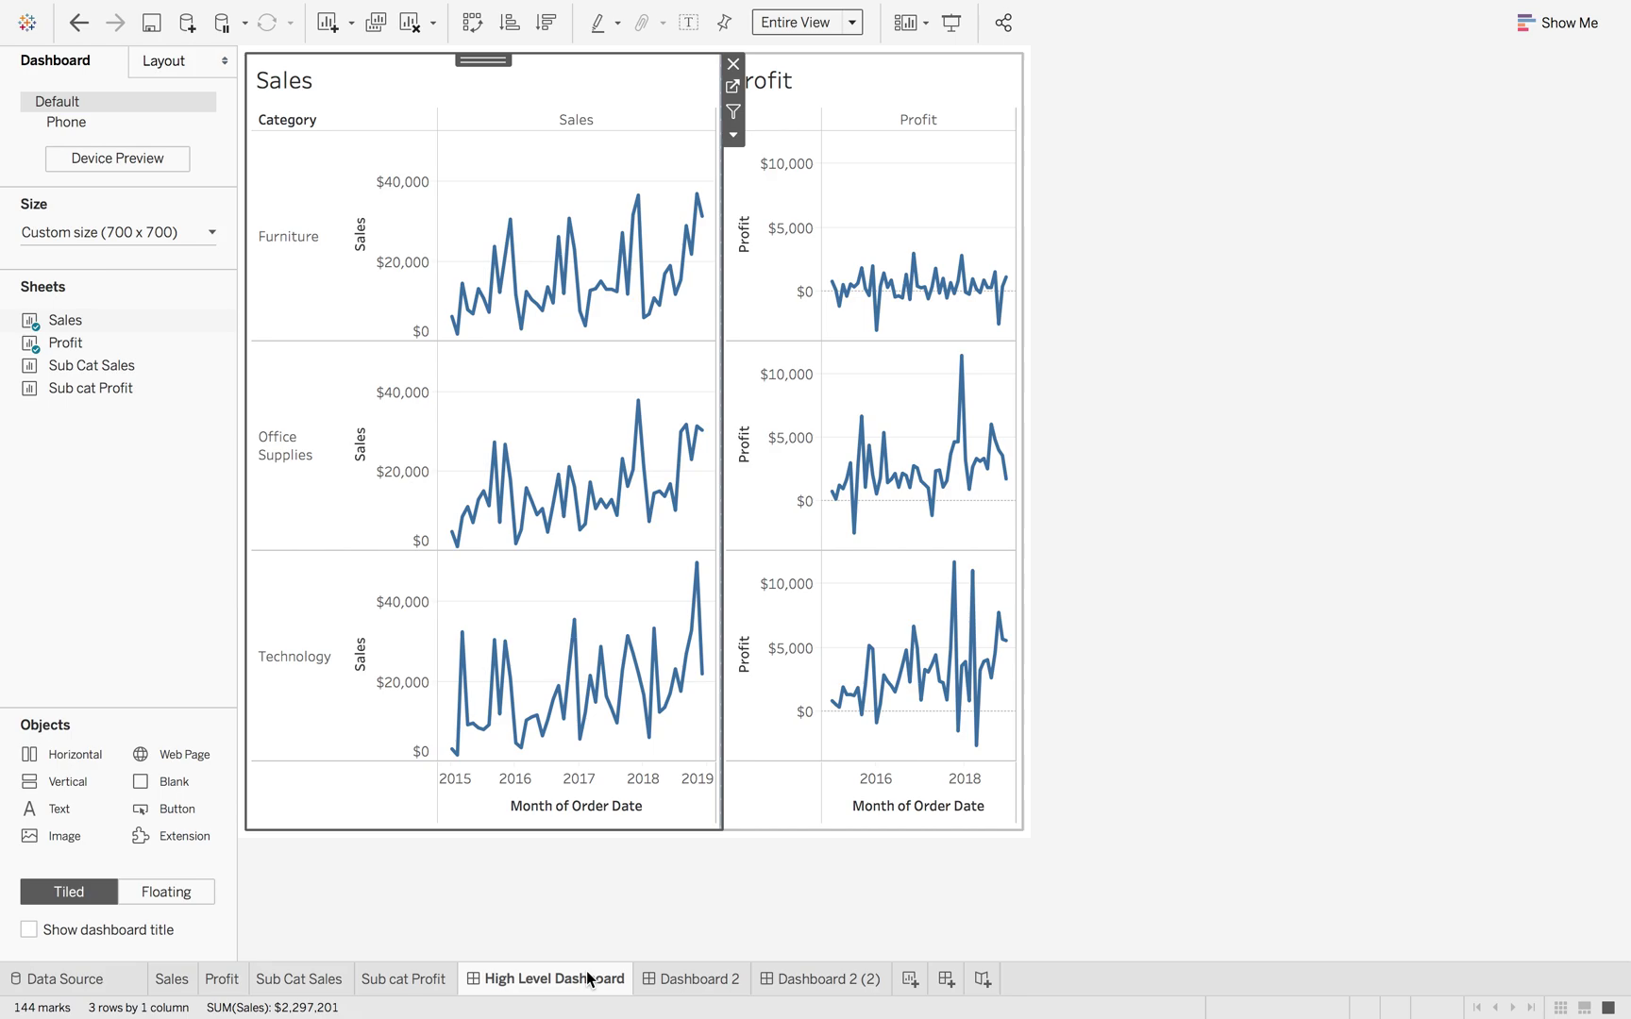
# Add a Go to Sheet action named GoToProfit from the Profit chart to Dashboard 2 (2)
pyautogui.click(390, 12)
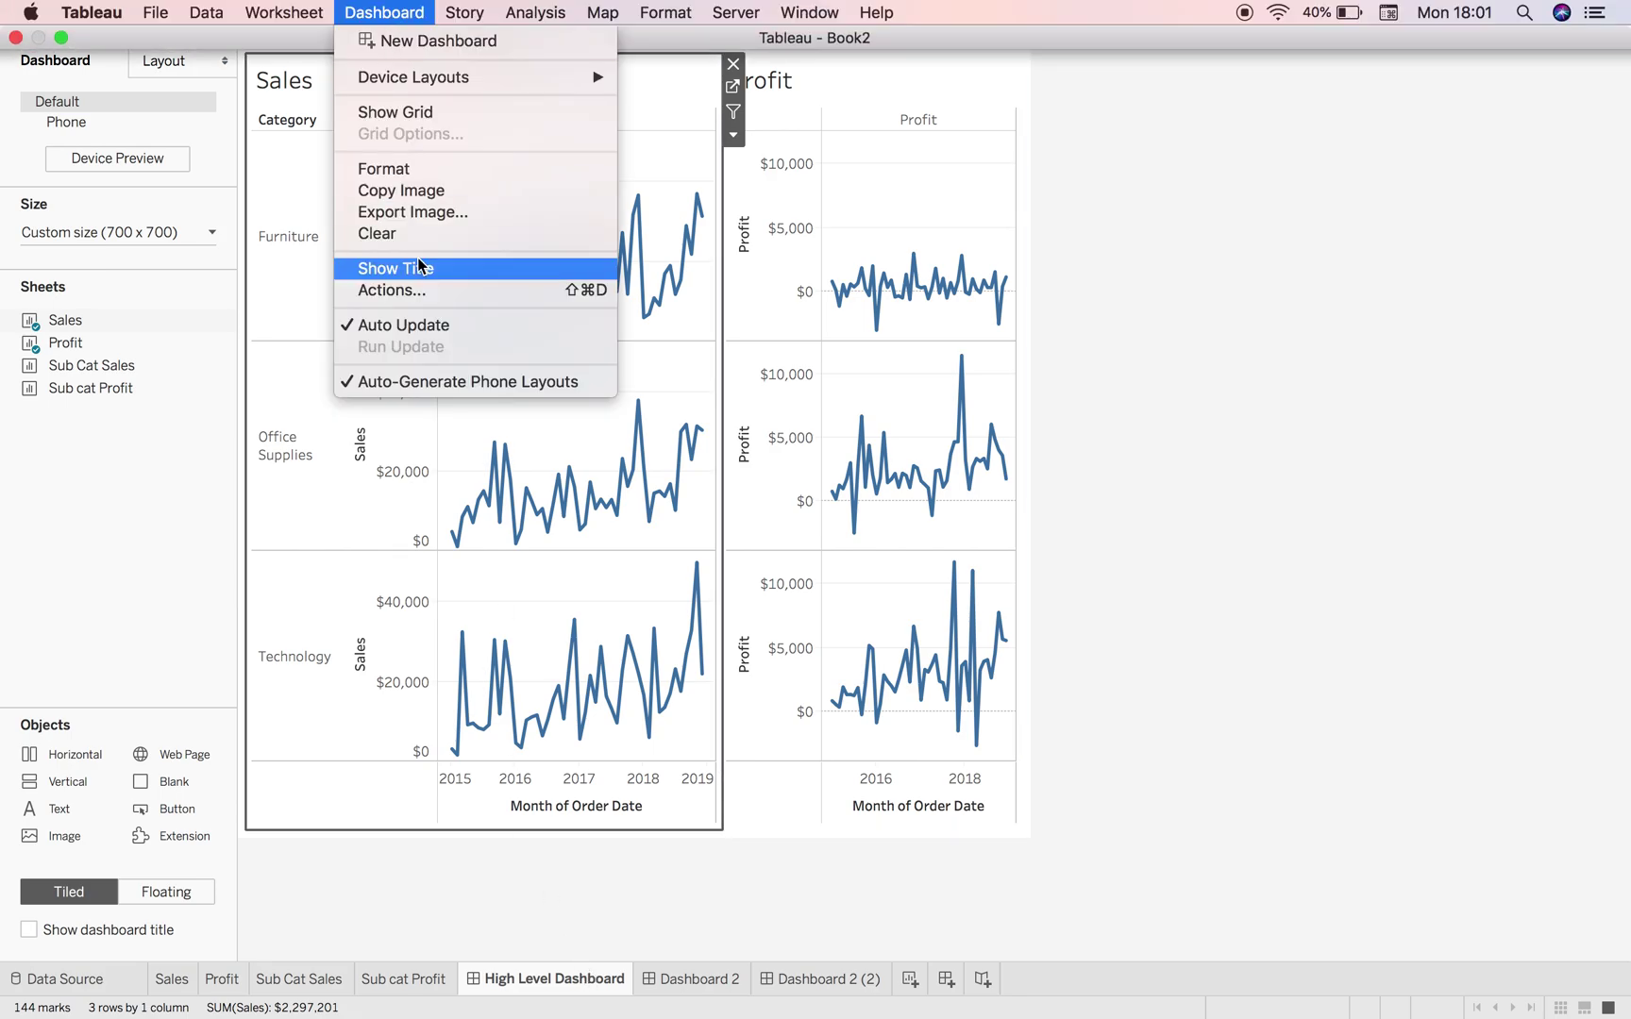
pyautogui.click(422, 289)
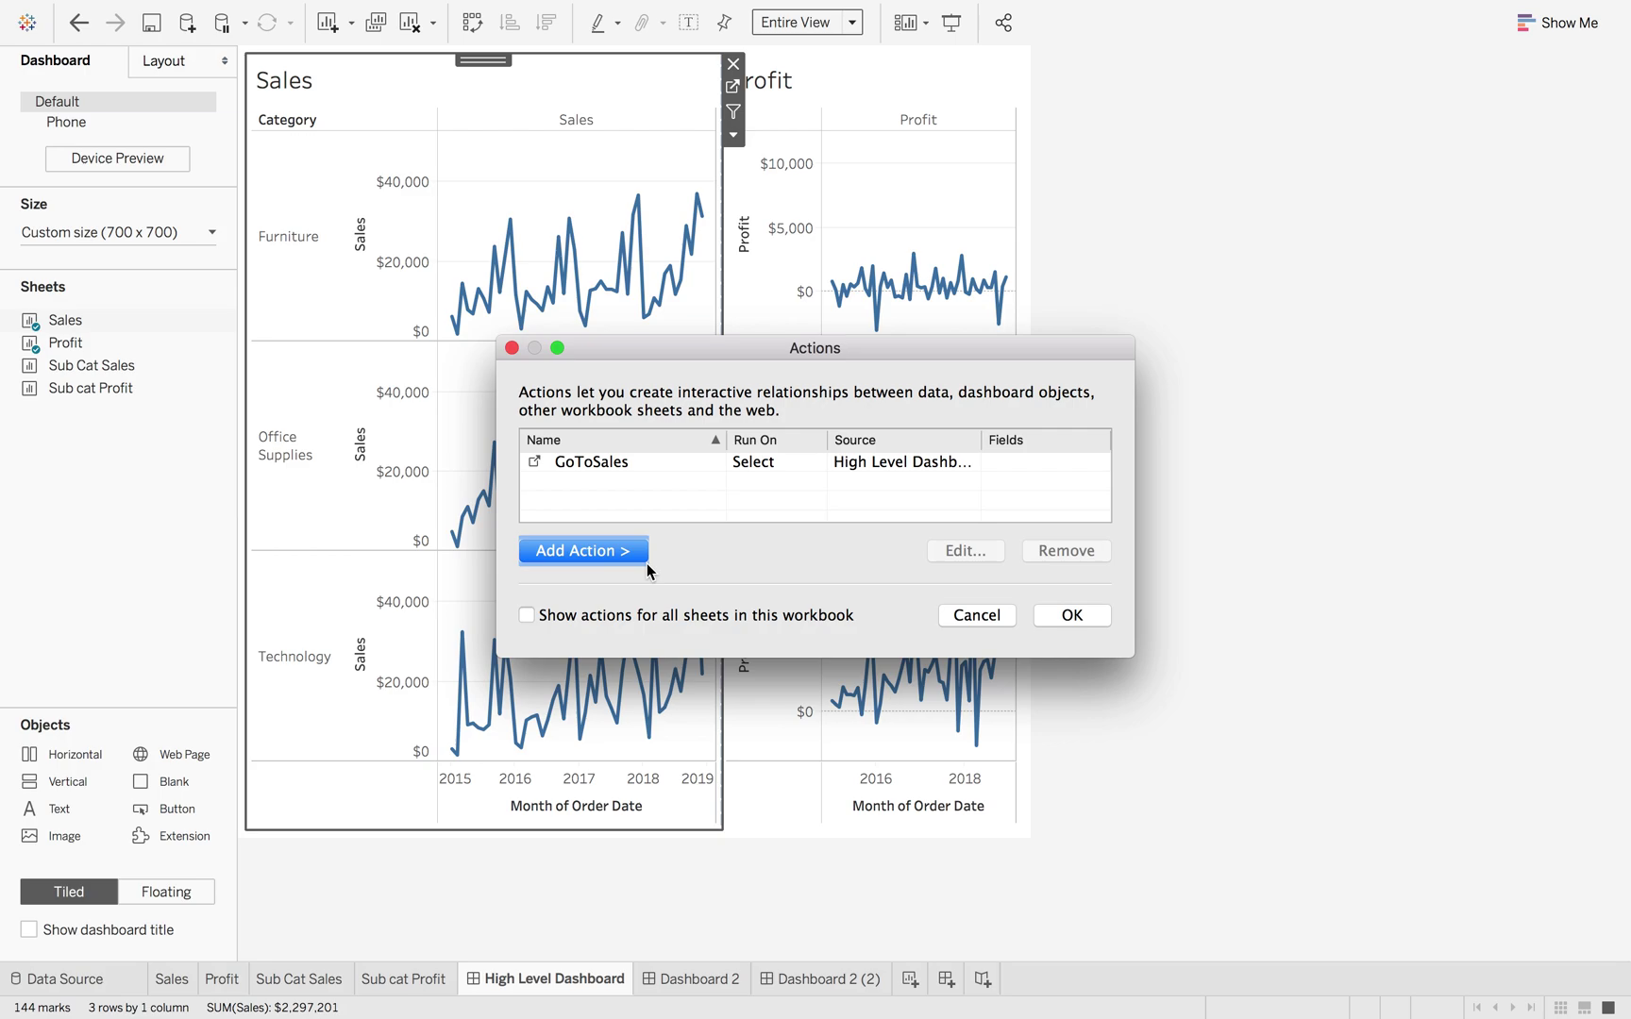
pyautogui.click(636, 560)
pyautogui.click(714, 618)
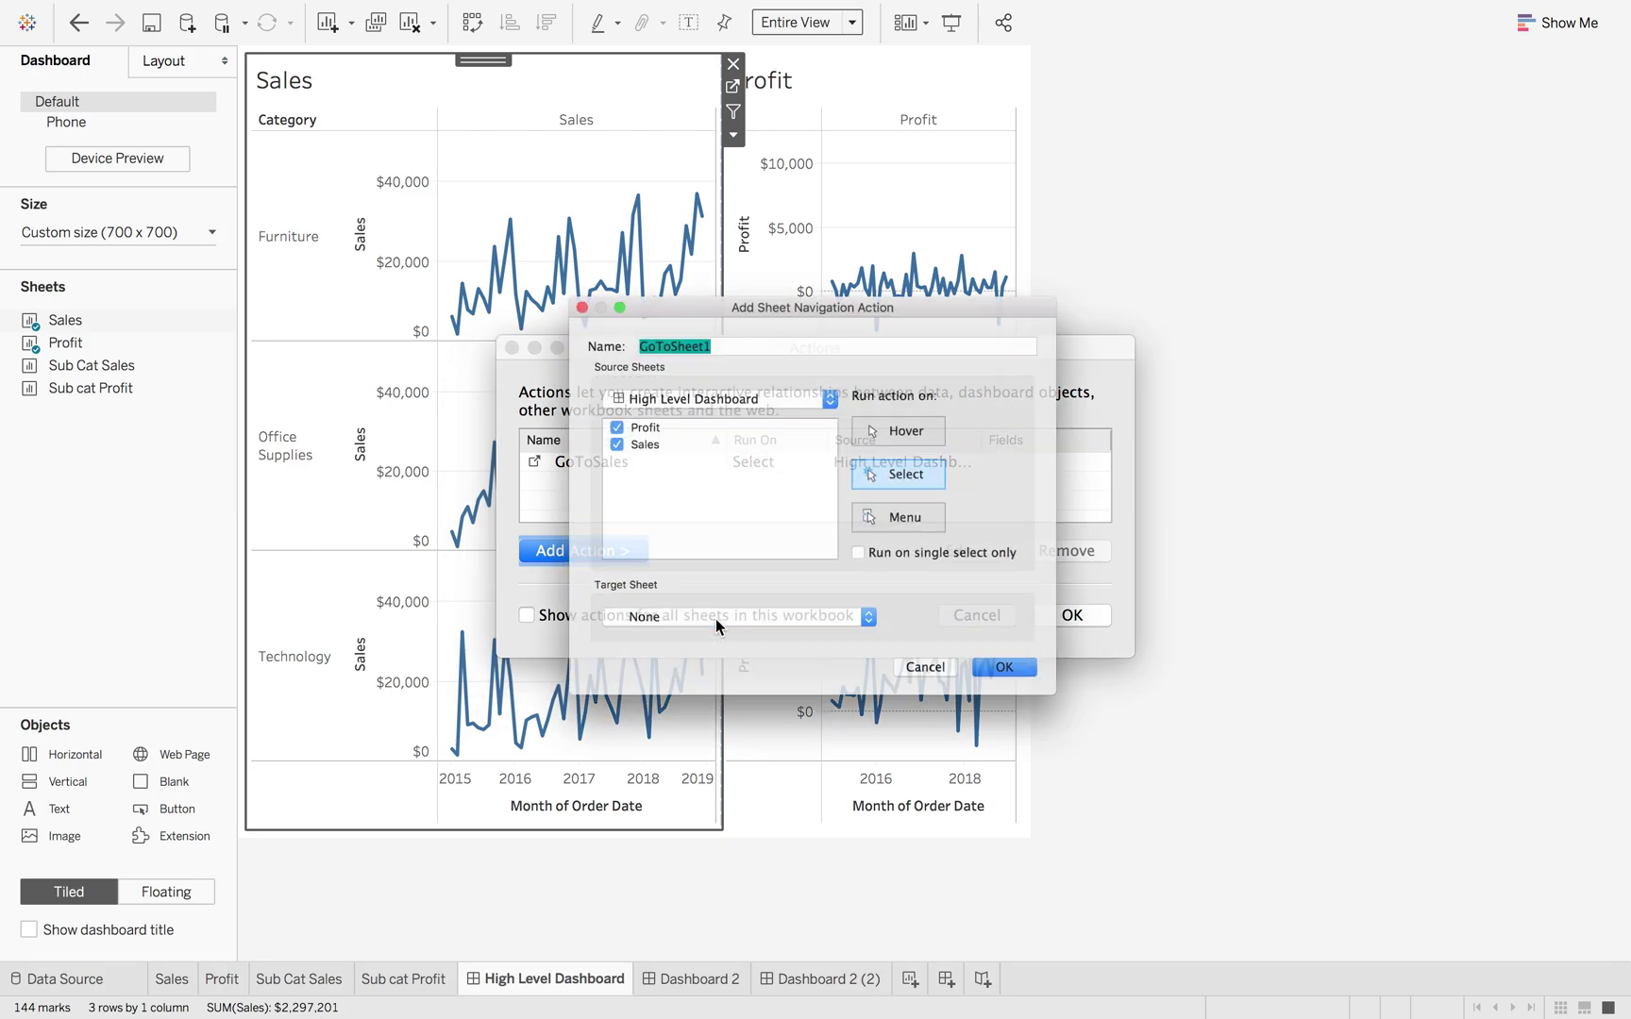
pyautogui.click(593, 436)
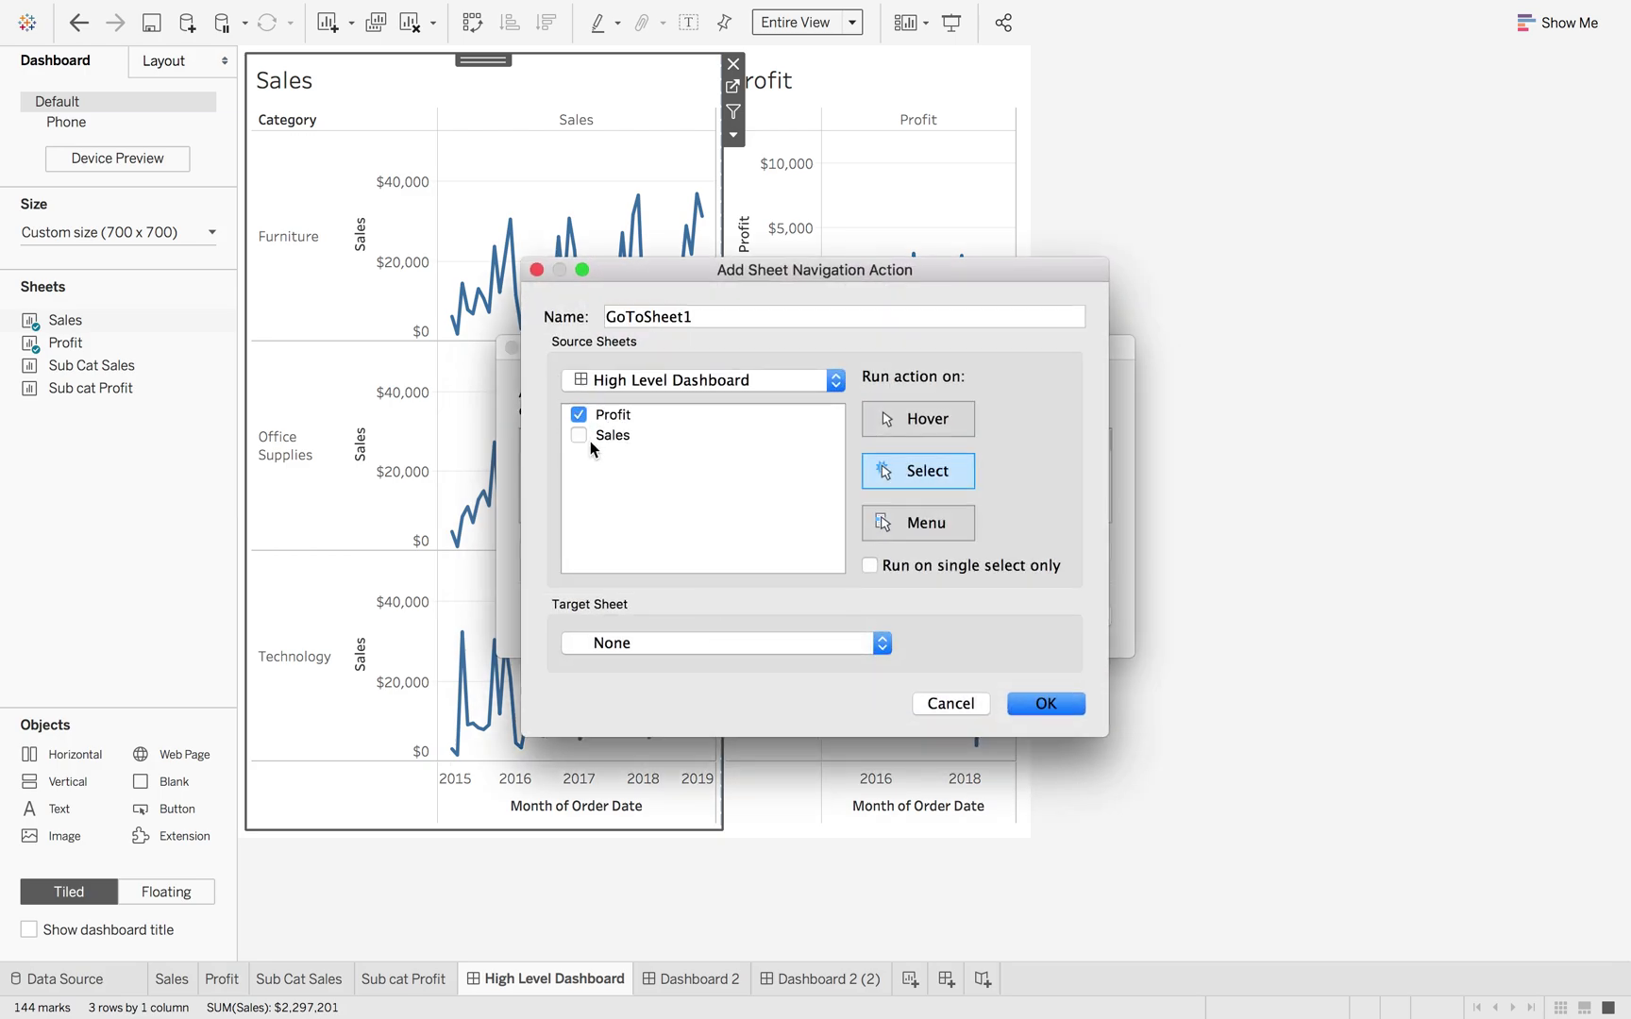
pyautogui.click(650, 645)
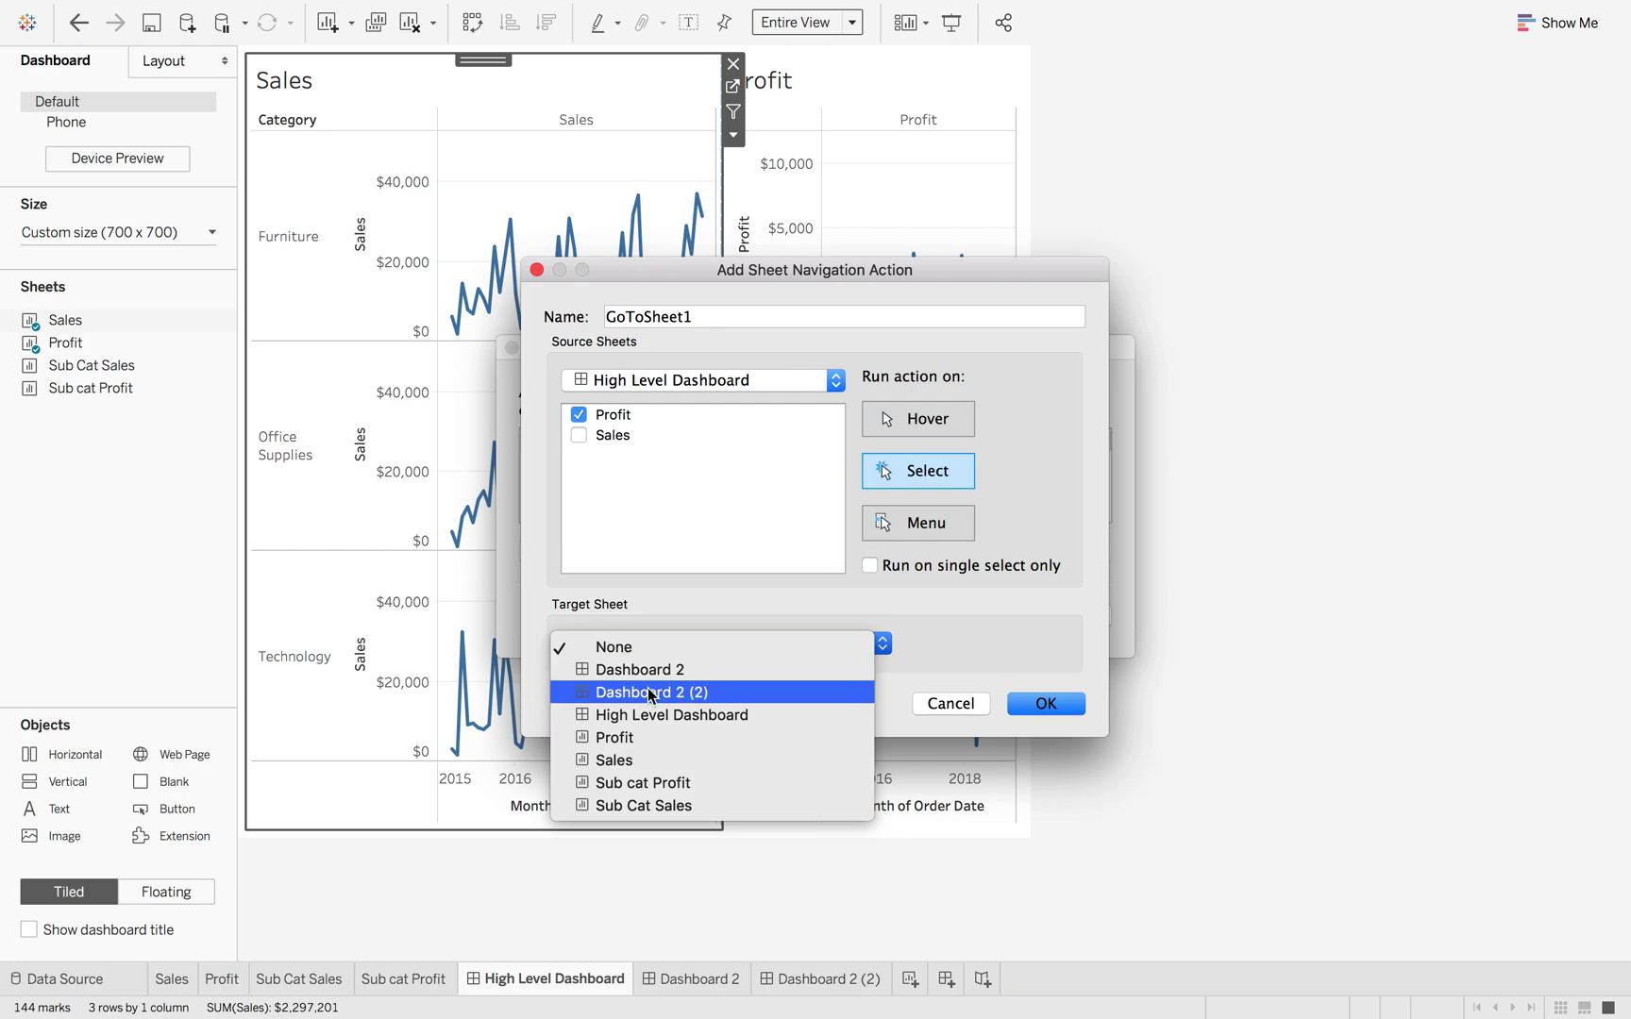
pyautogui.click(649, 692)
pyautogui.moveTo(712, 317); pyautogui.dragTo(646, 317)
pyautogui.write('Profit')
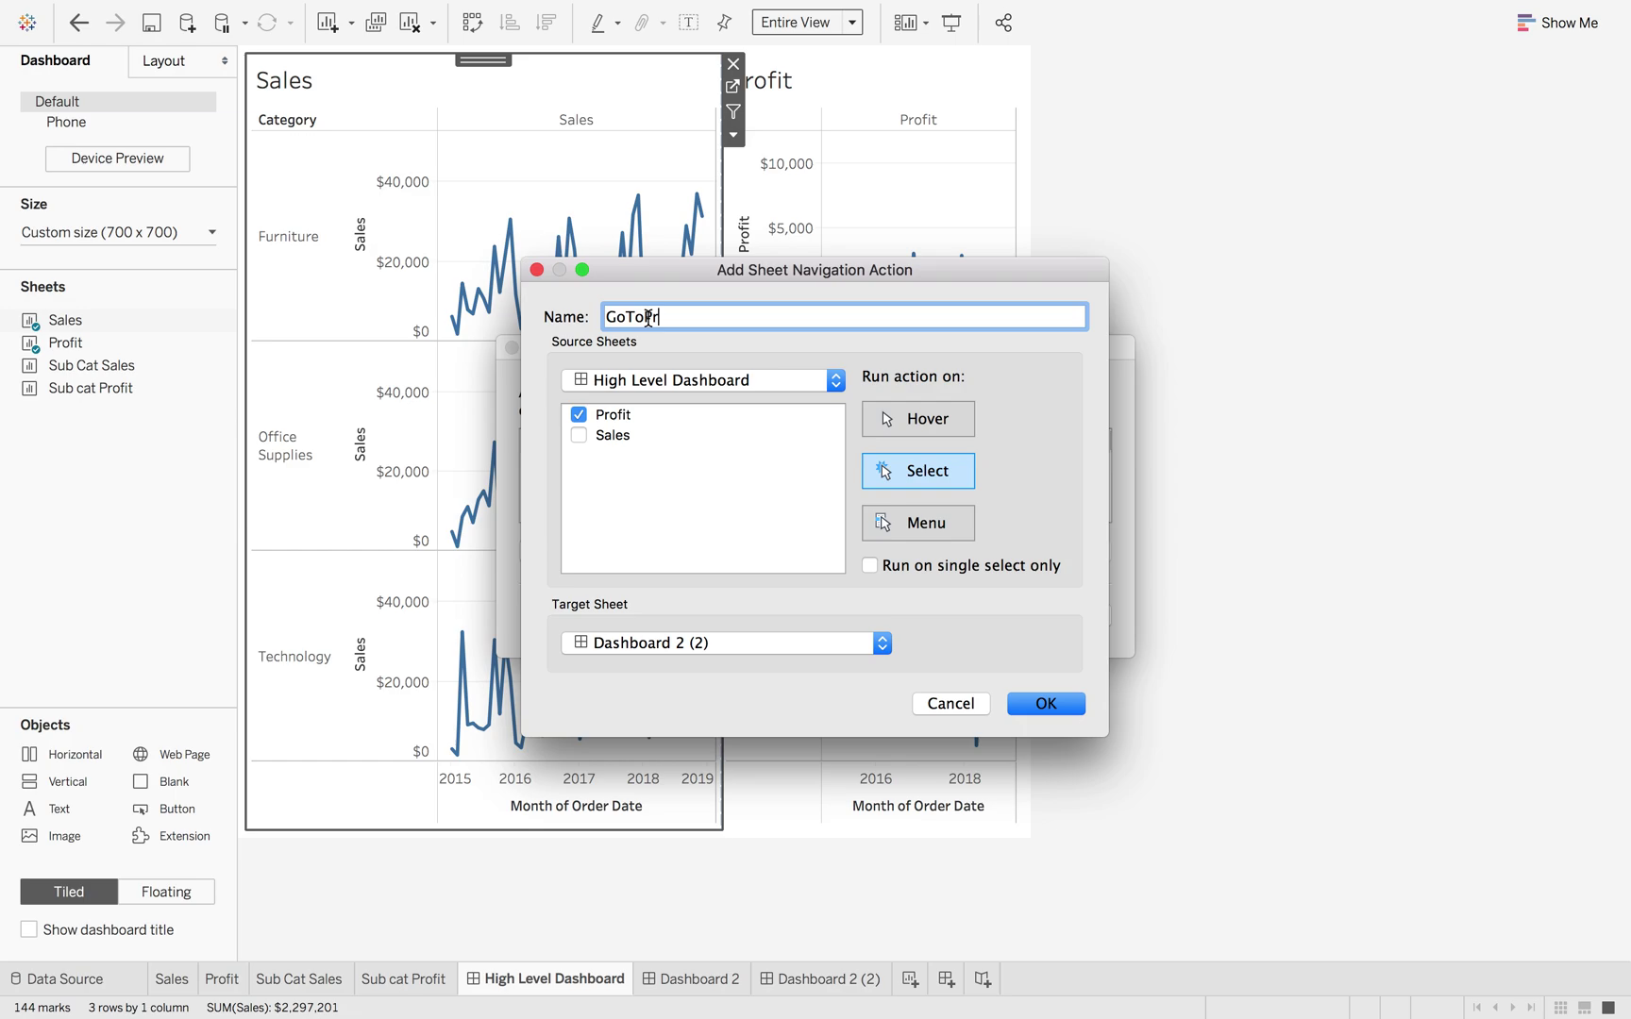
pyautogui.click(1048, 703)
pyautogui.click(1072, 615)
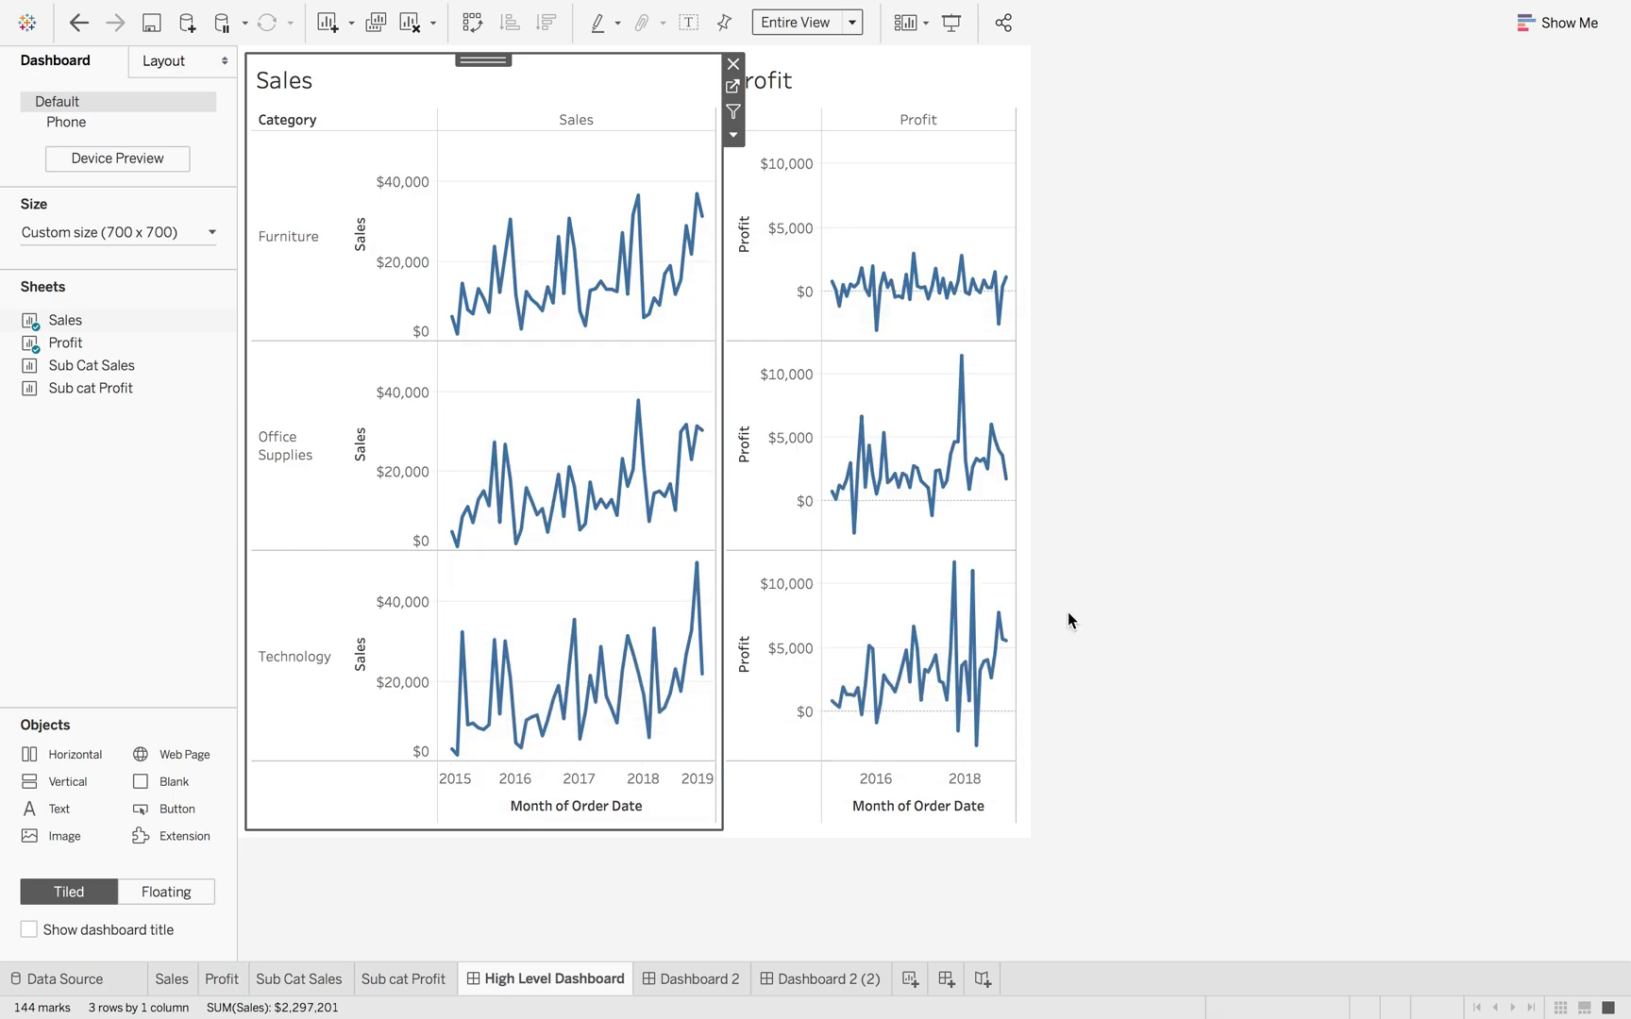
pyautogui.click(893, 123)
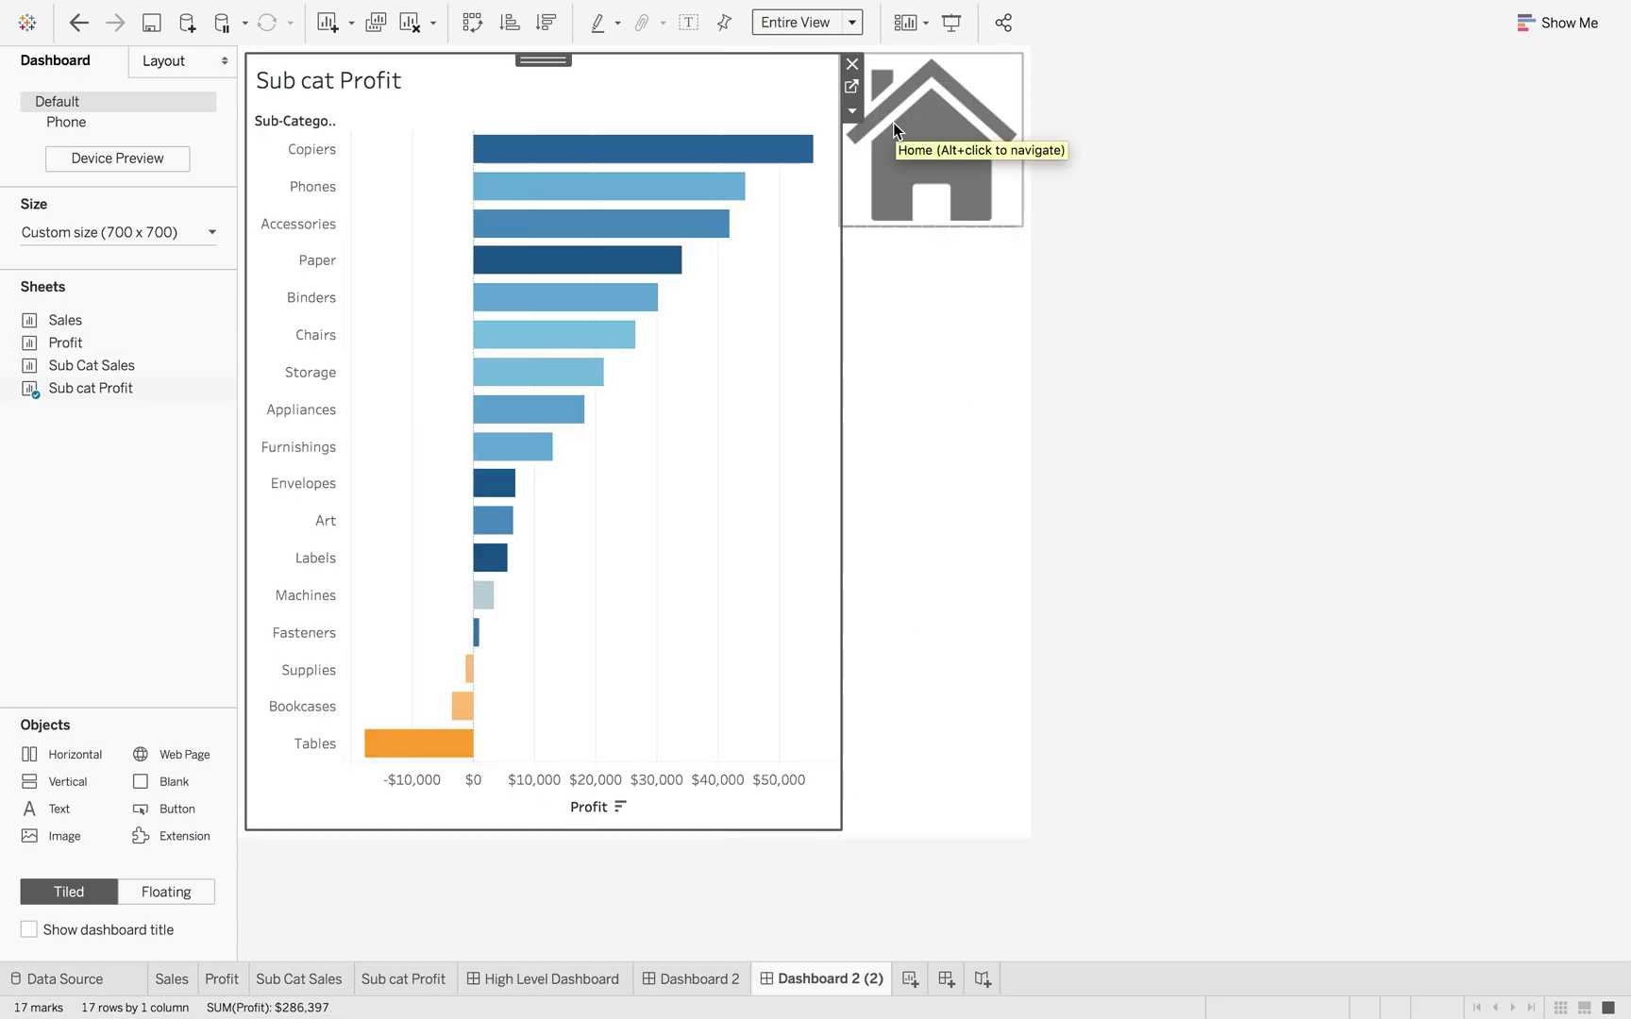
pyautogui.click(931, 147)
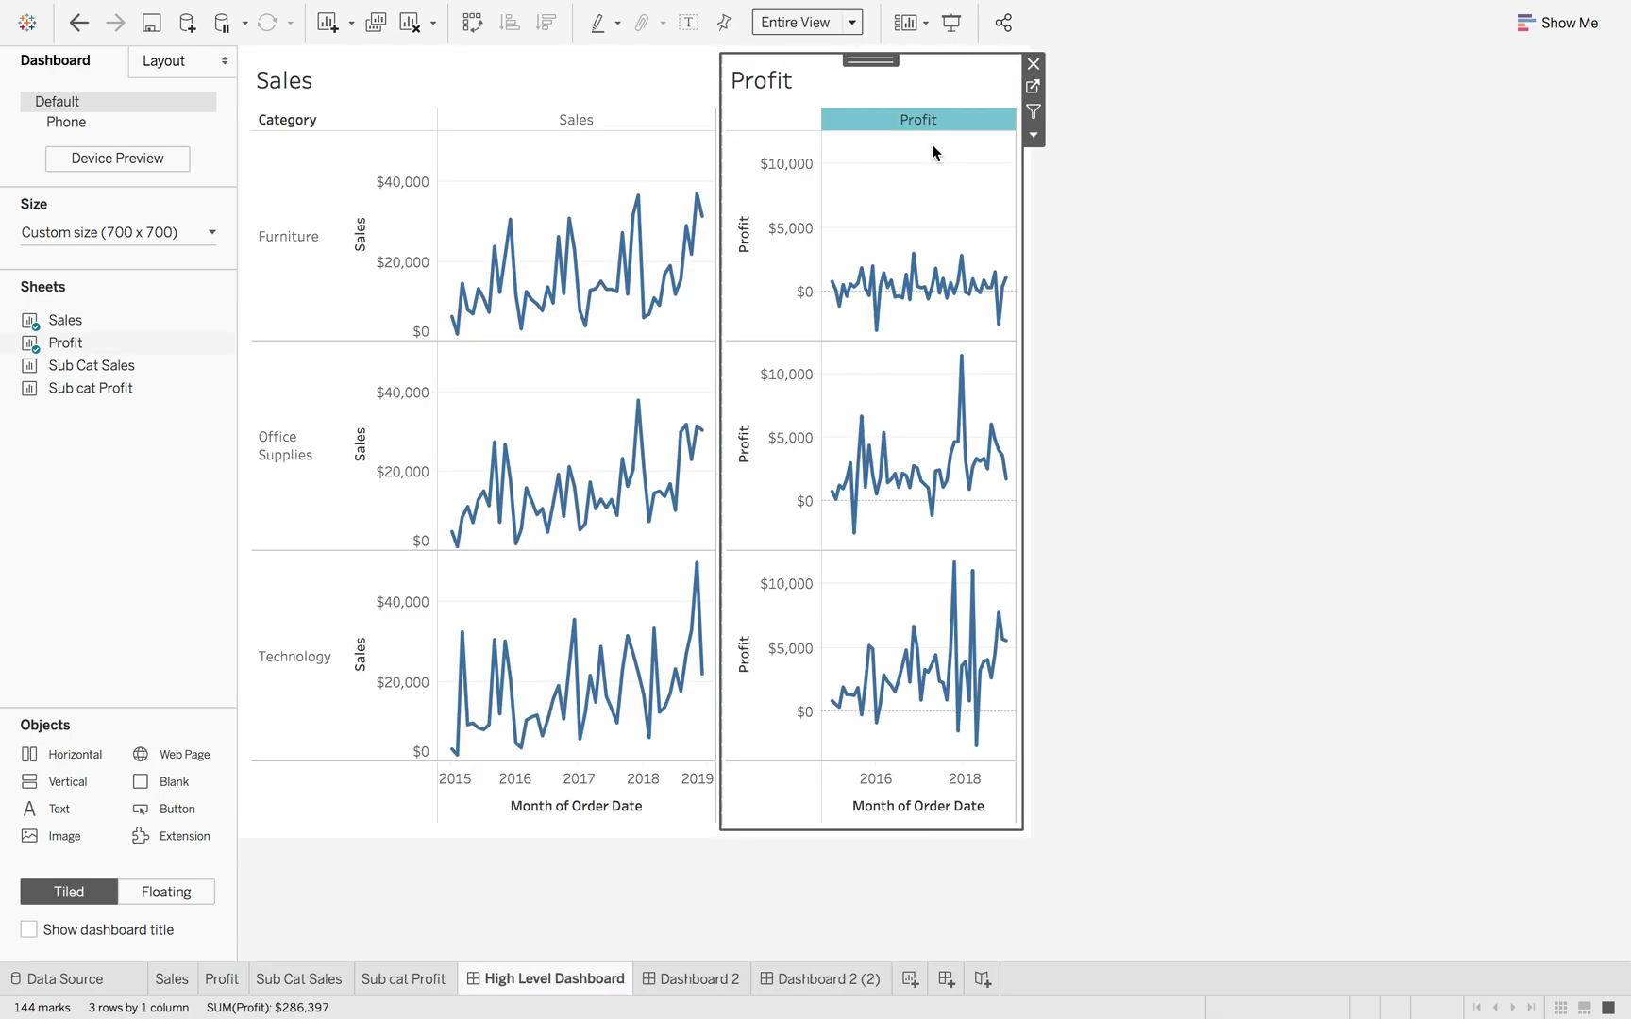
pyautogui.click(302, 281)
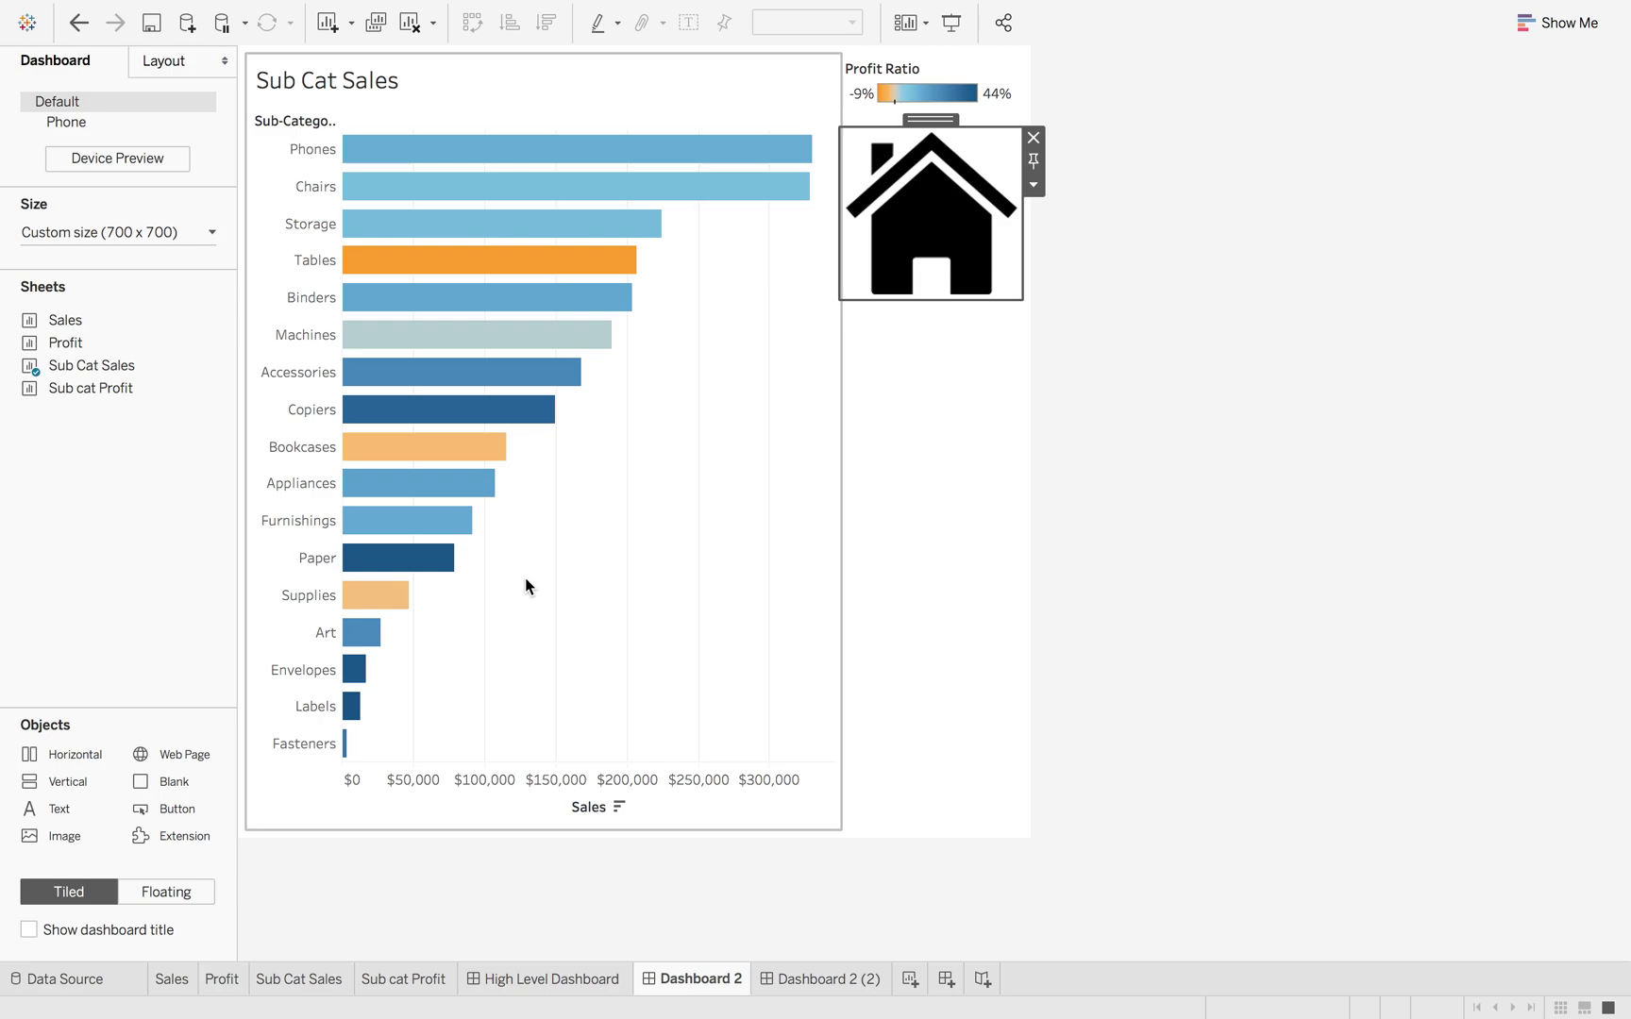
pyautogui.click(528, 983)
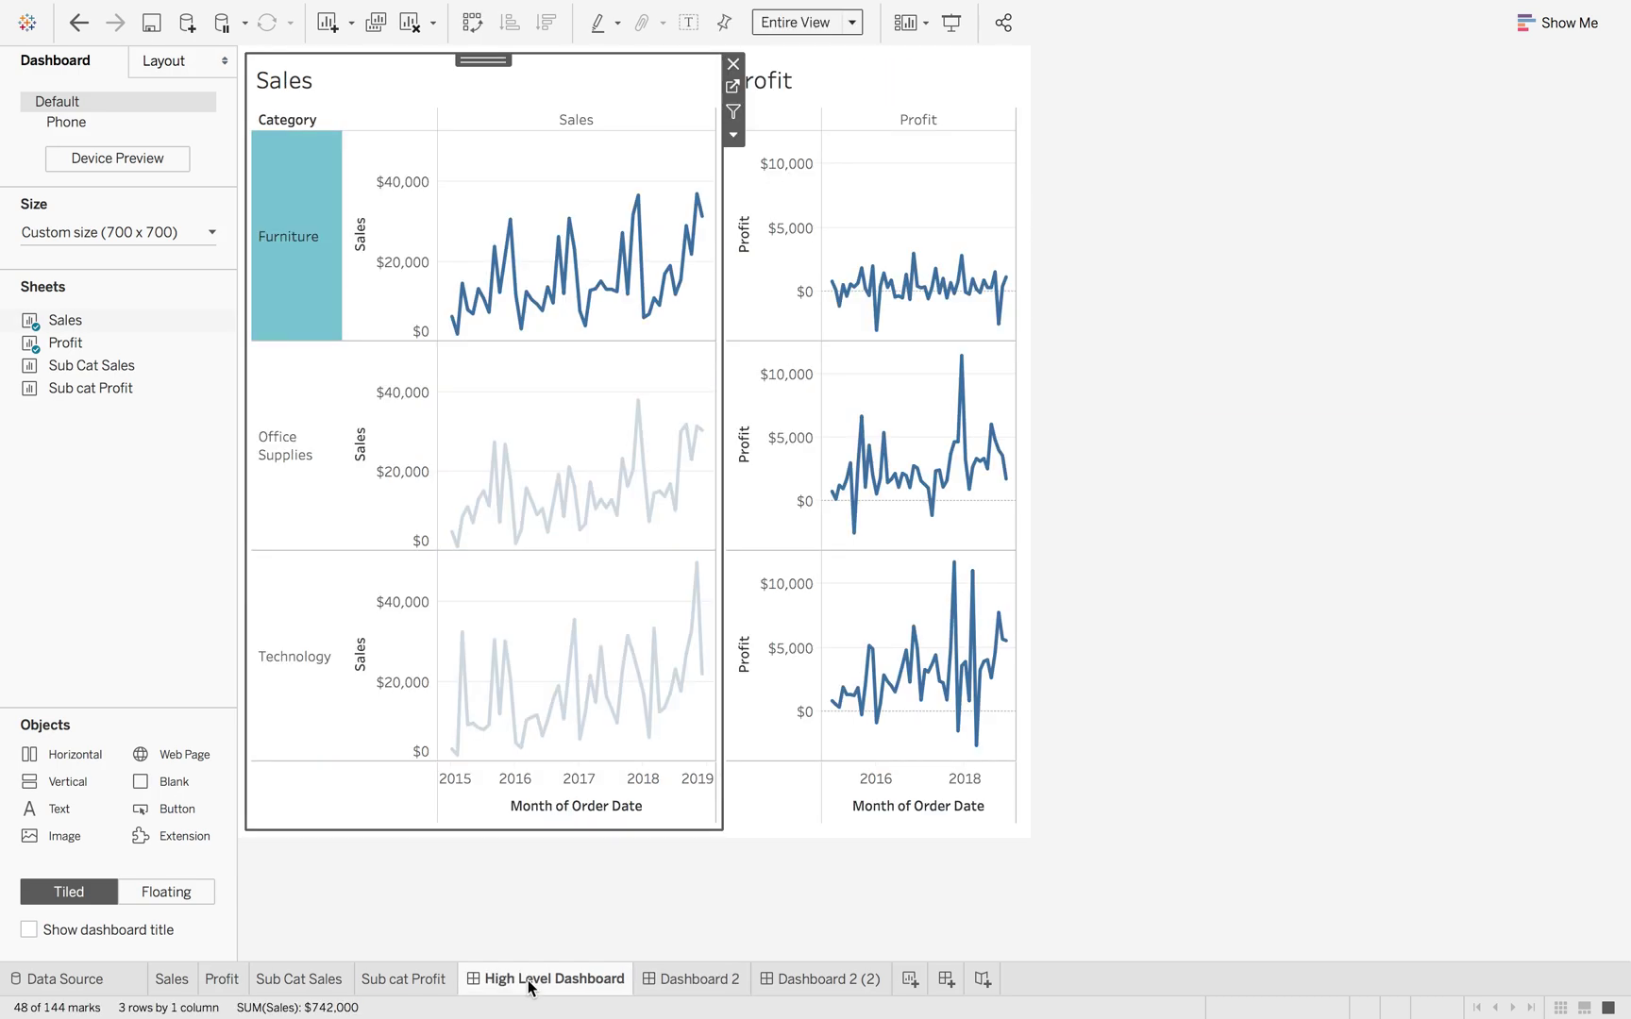
pyautogui.click(334, 301)
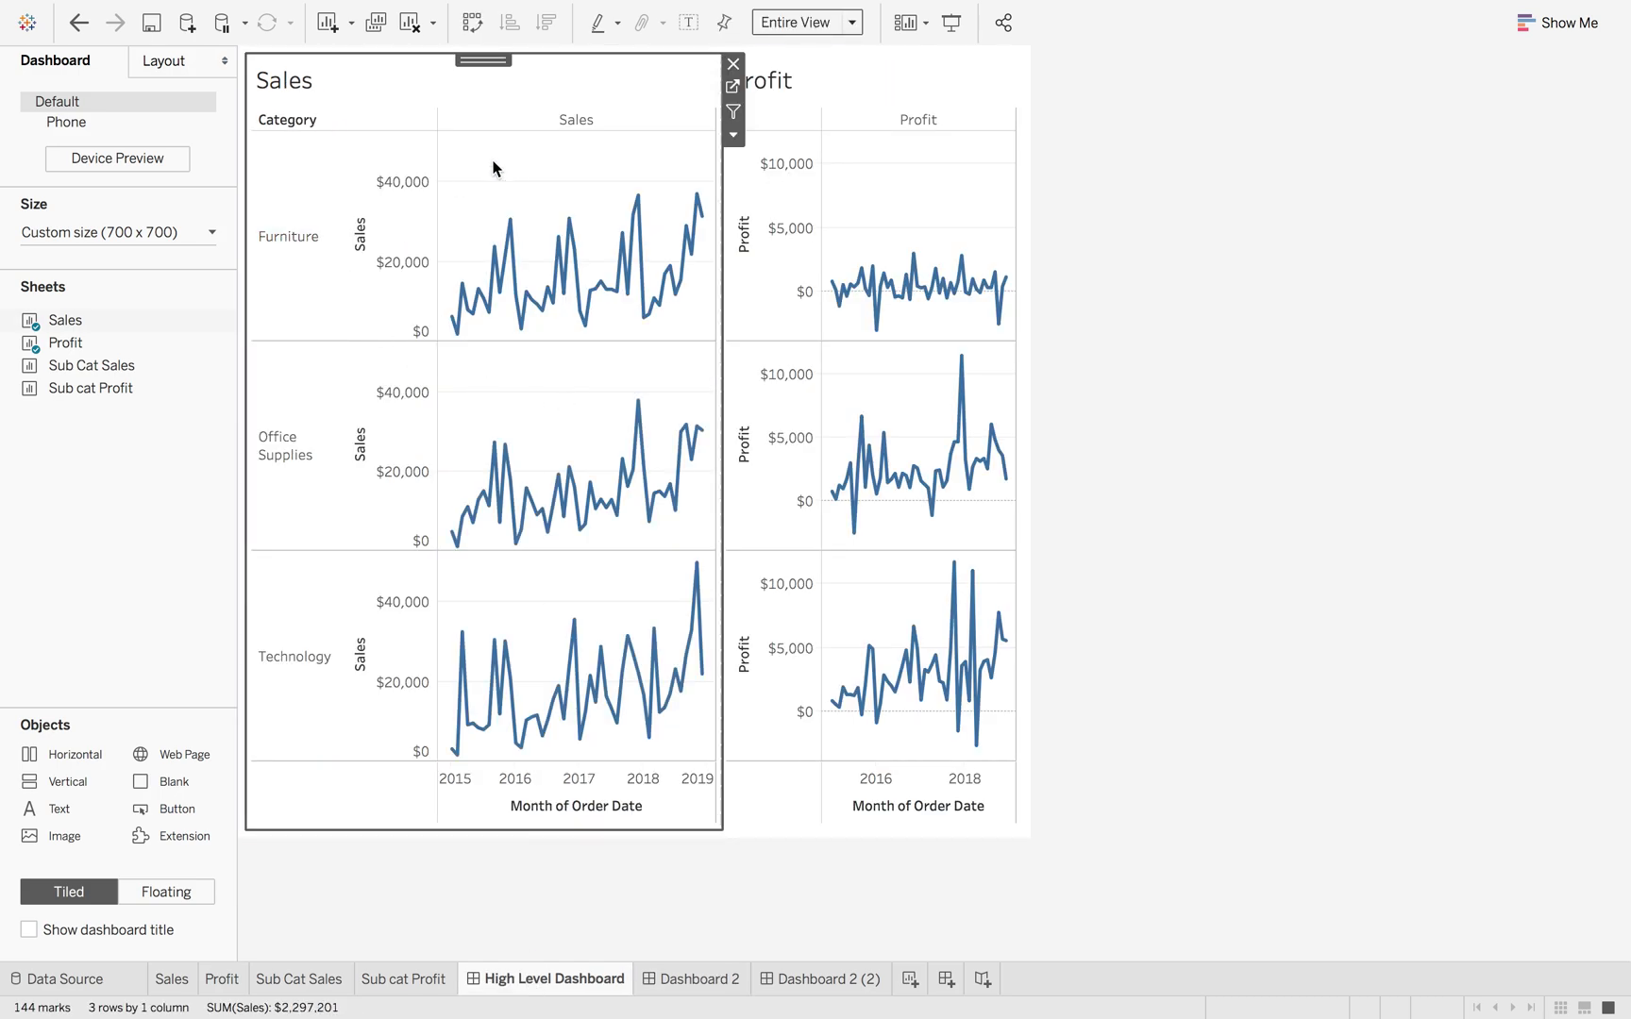
# Draft a filter action from Sales only to Dashboard 2, run on select, using selected fields
pyautogui.click(359, 13)
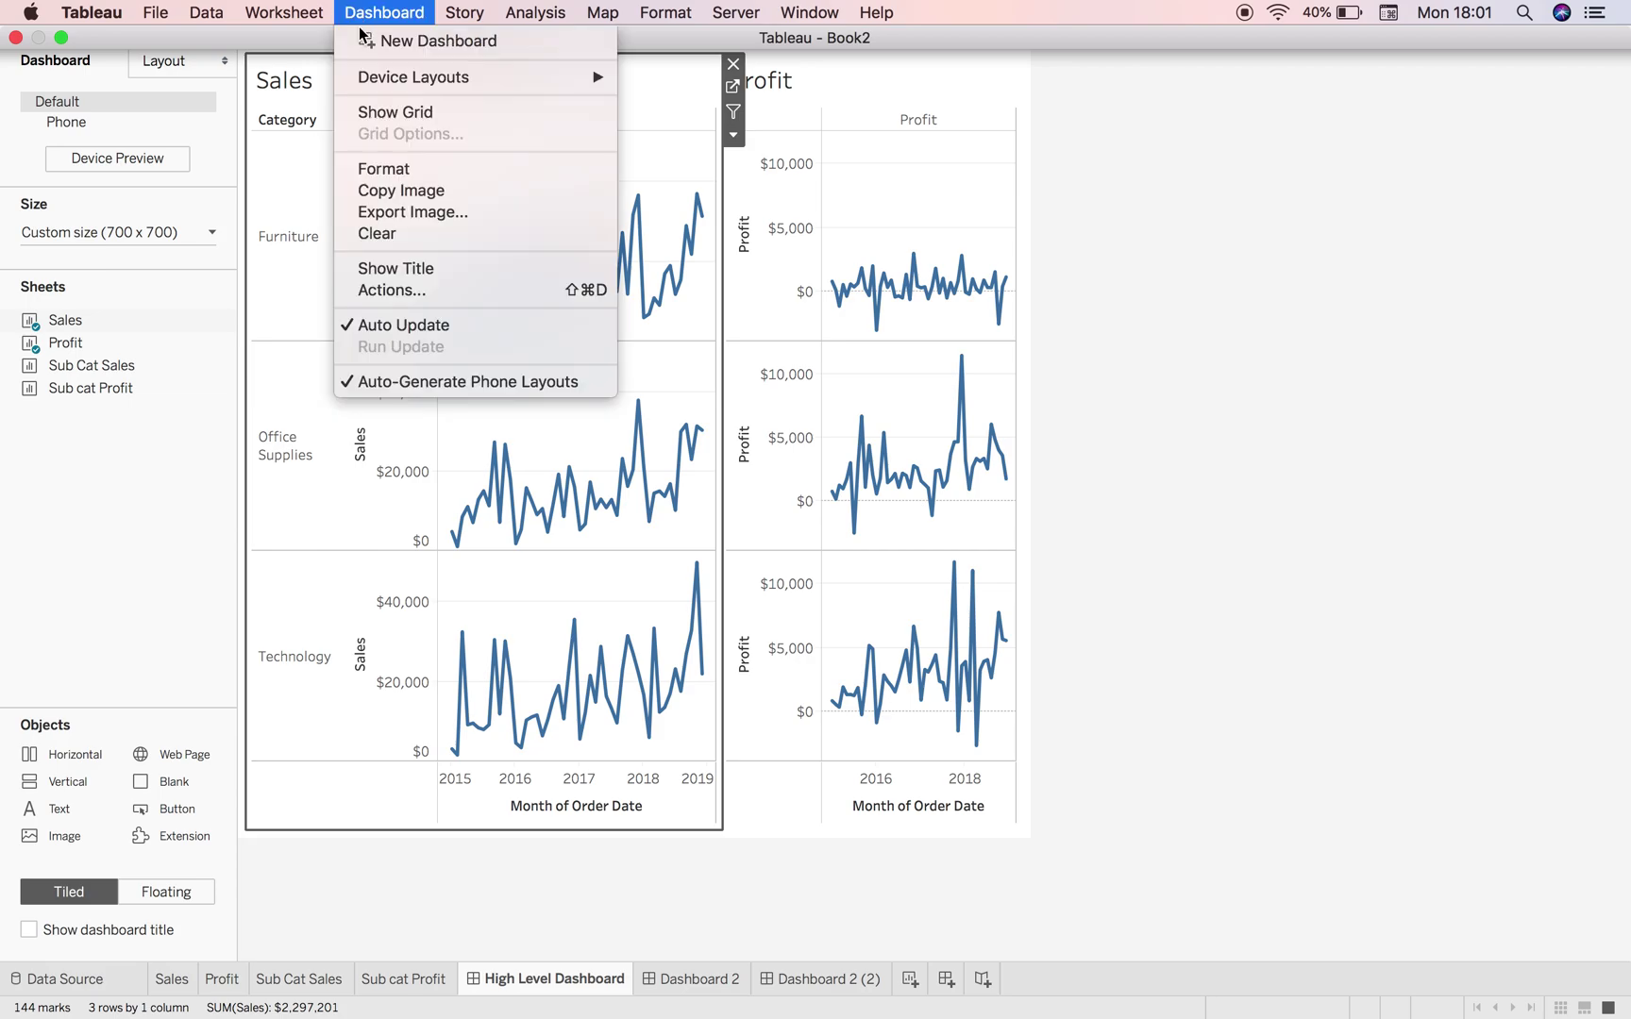
pyautogui.click(417, 293)
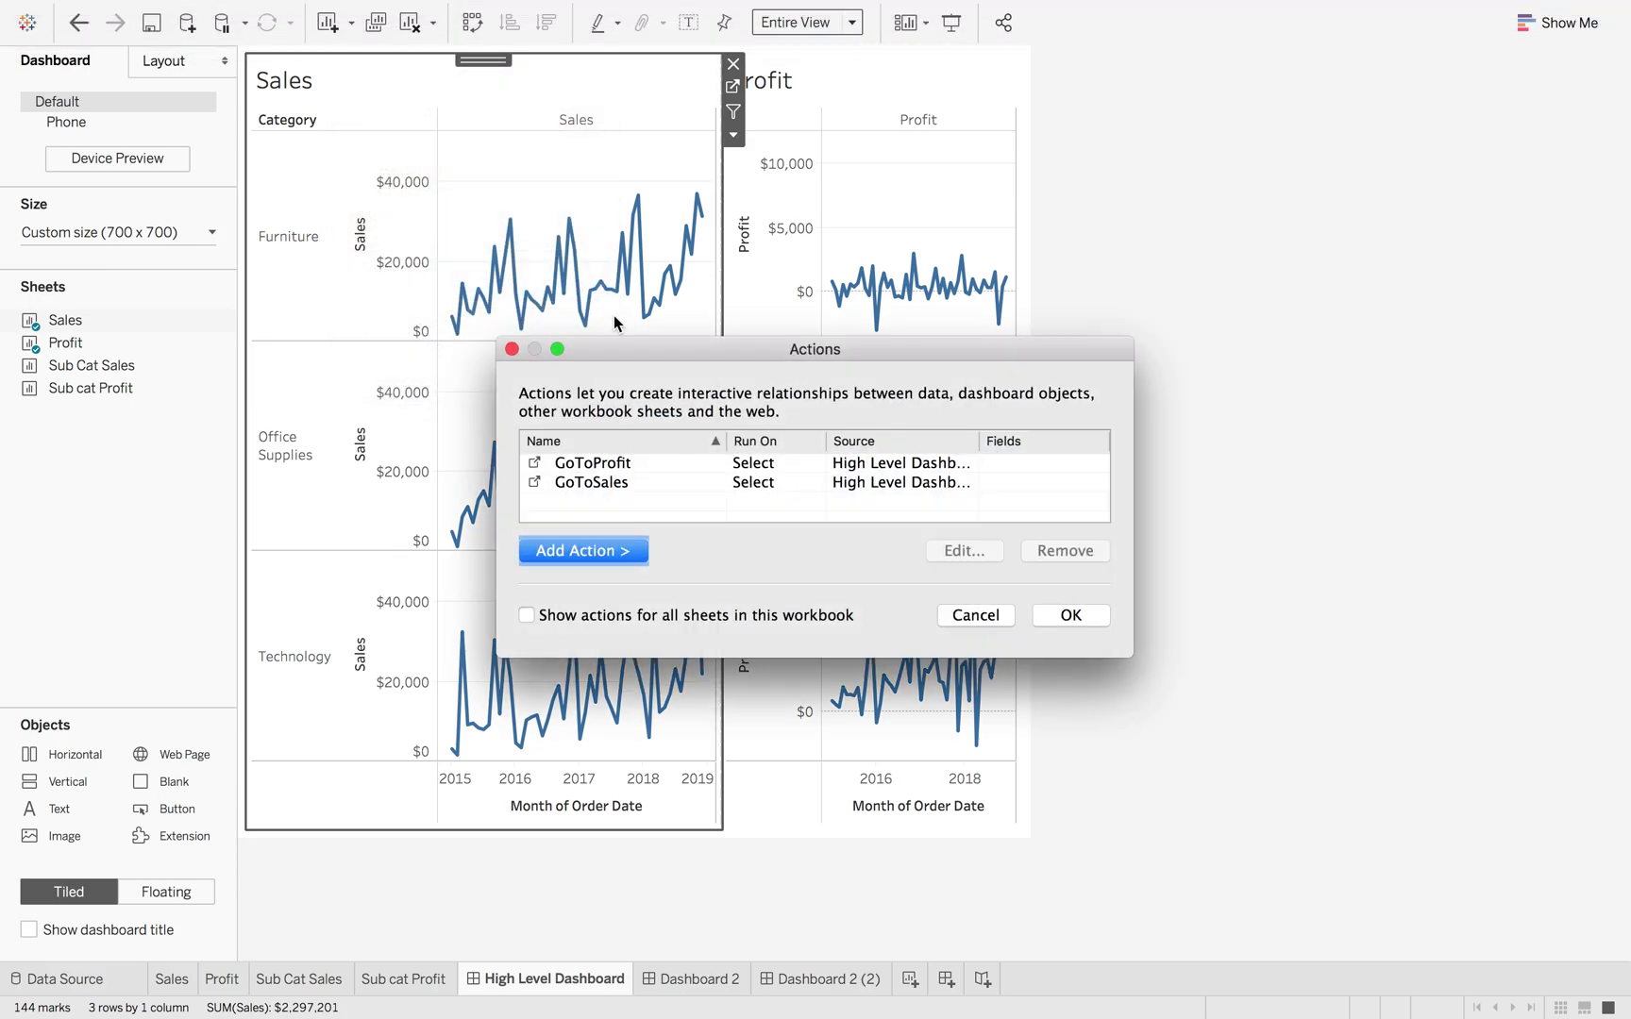
pyautogui.click(622, 550)
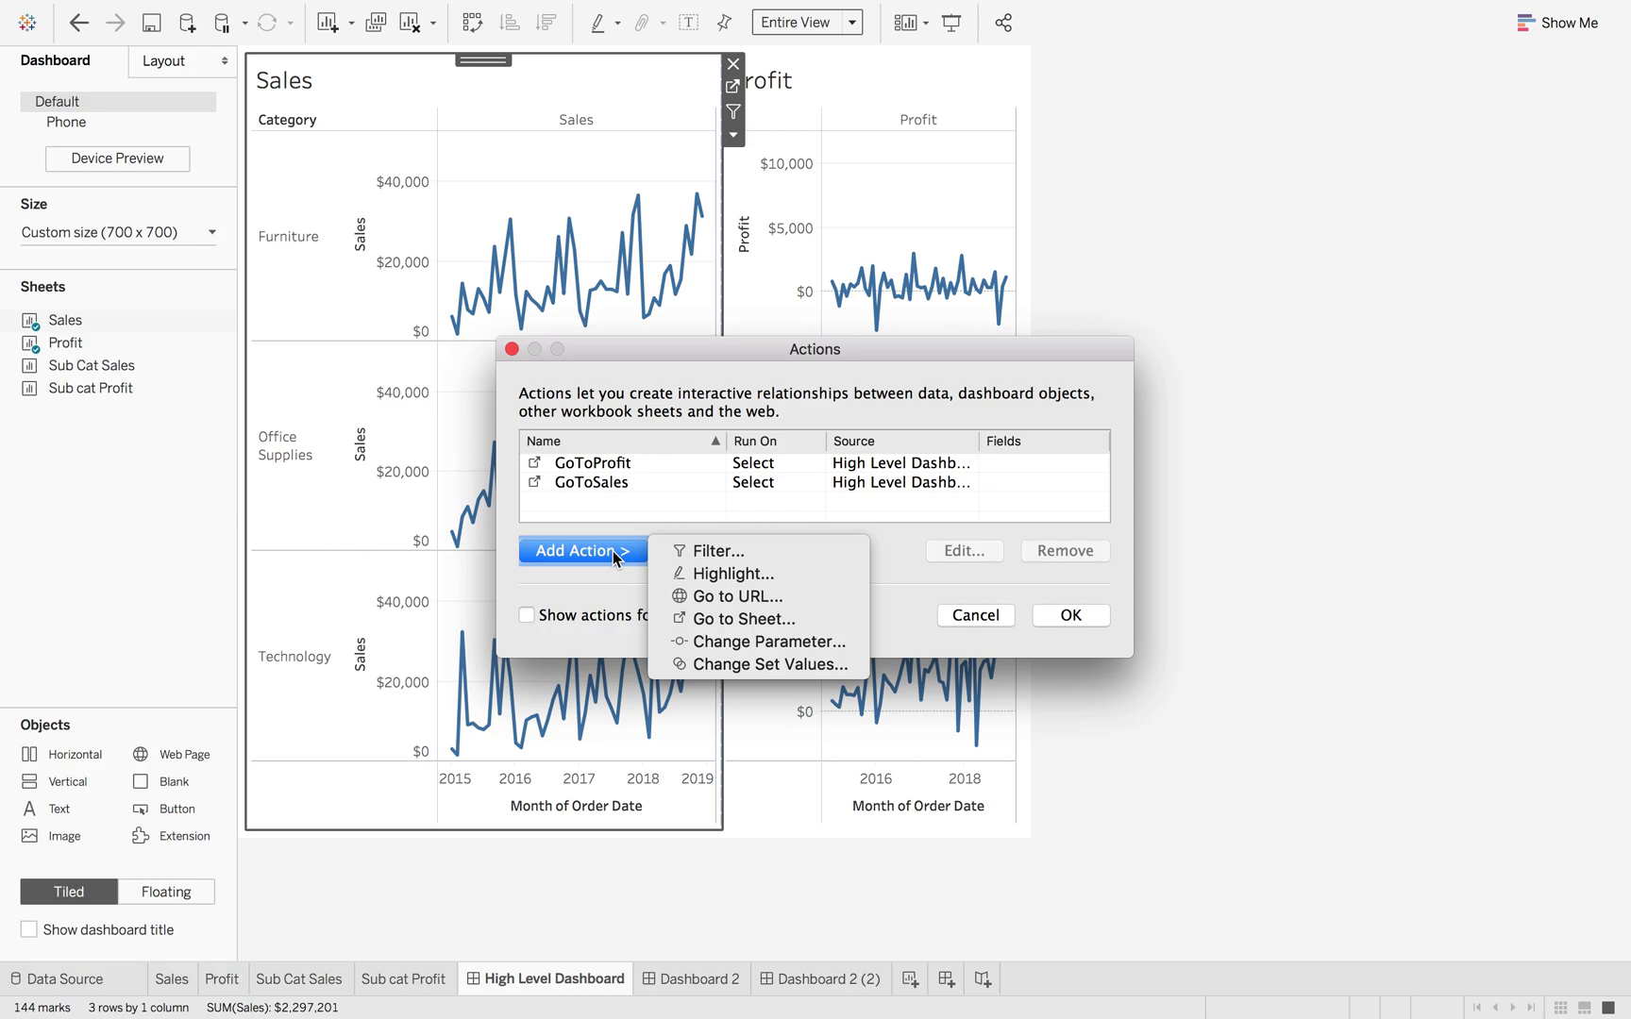
pyautogui.click(719, 551)
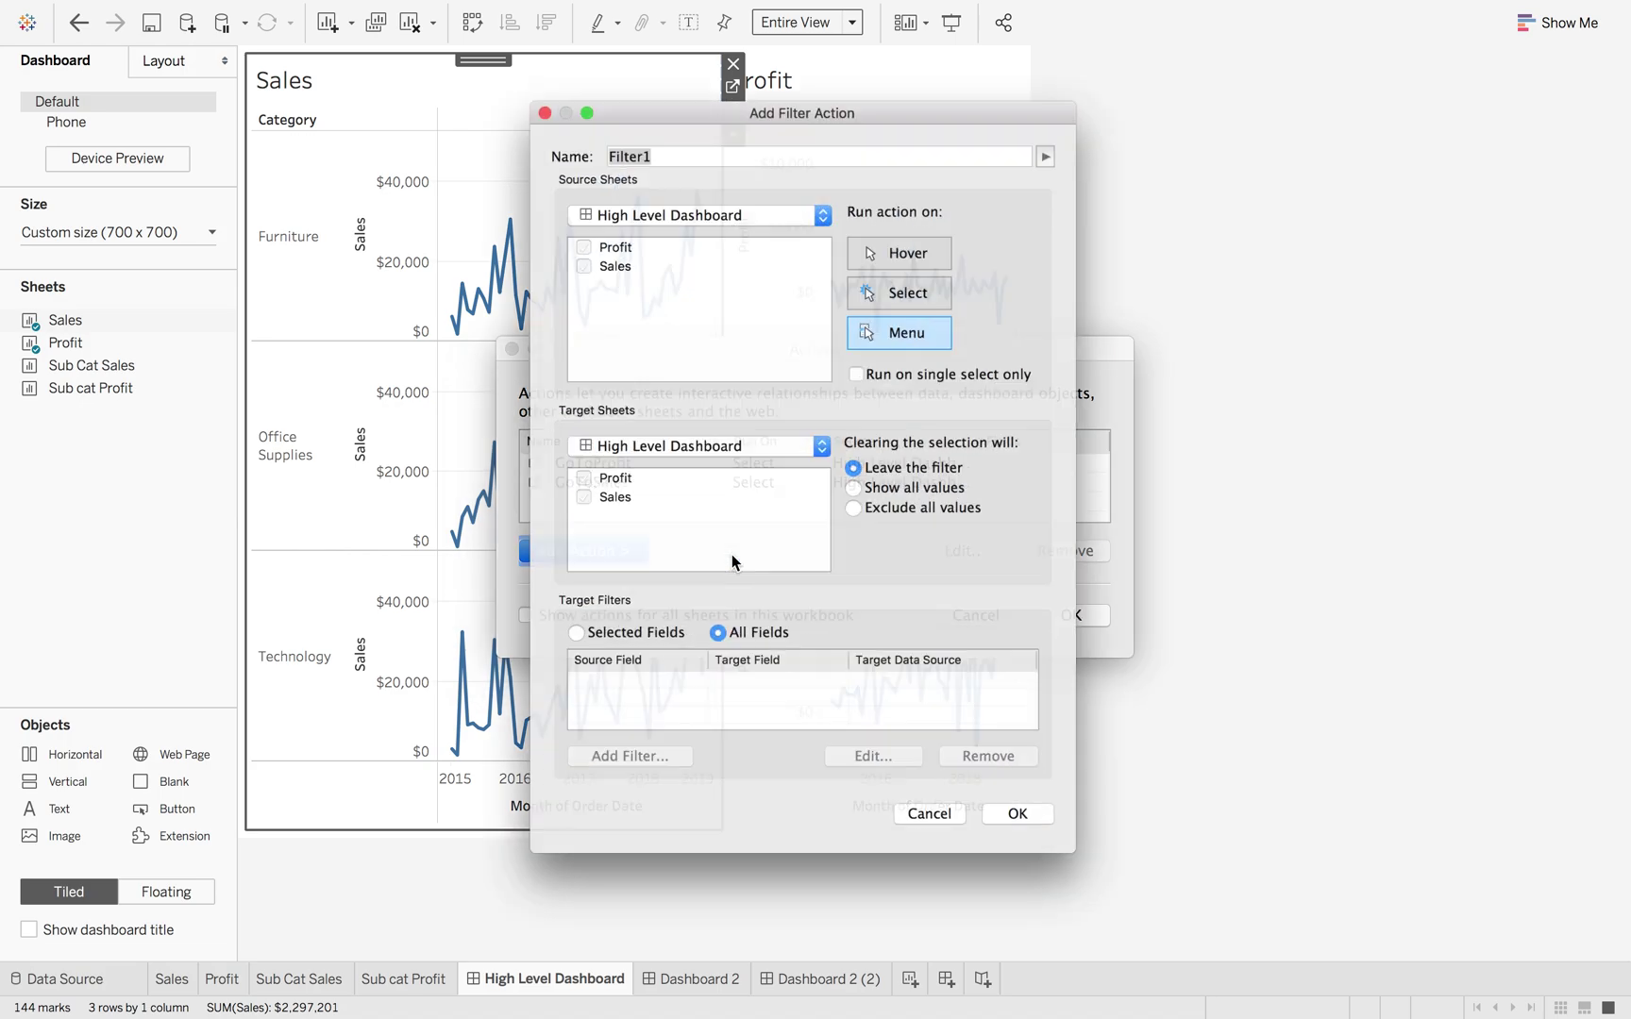
pyautogui.click(579, 249)
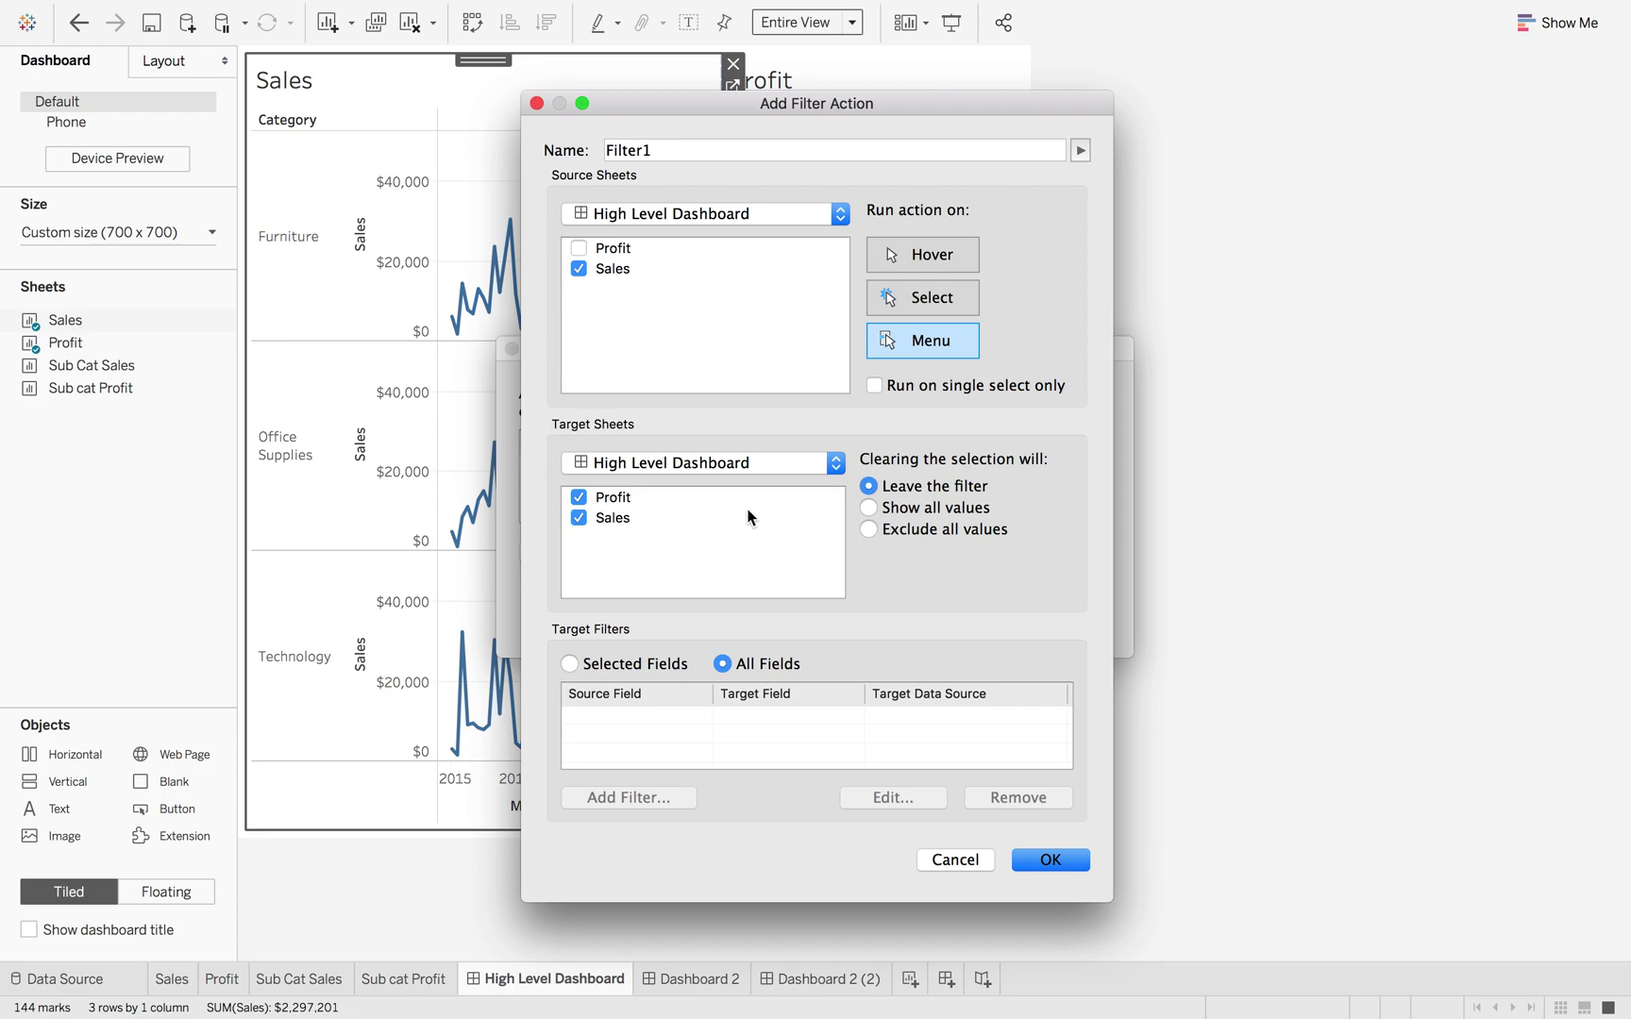
pyautogui.click(641, 463)
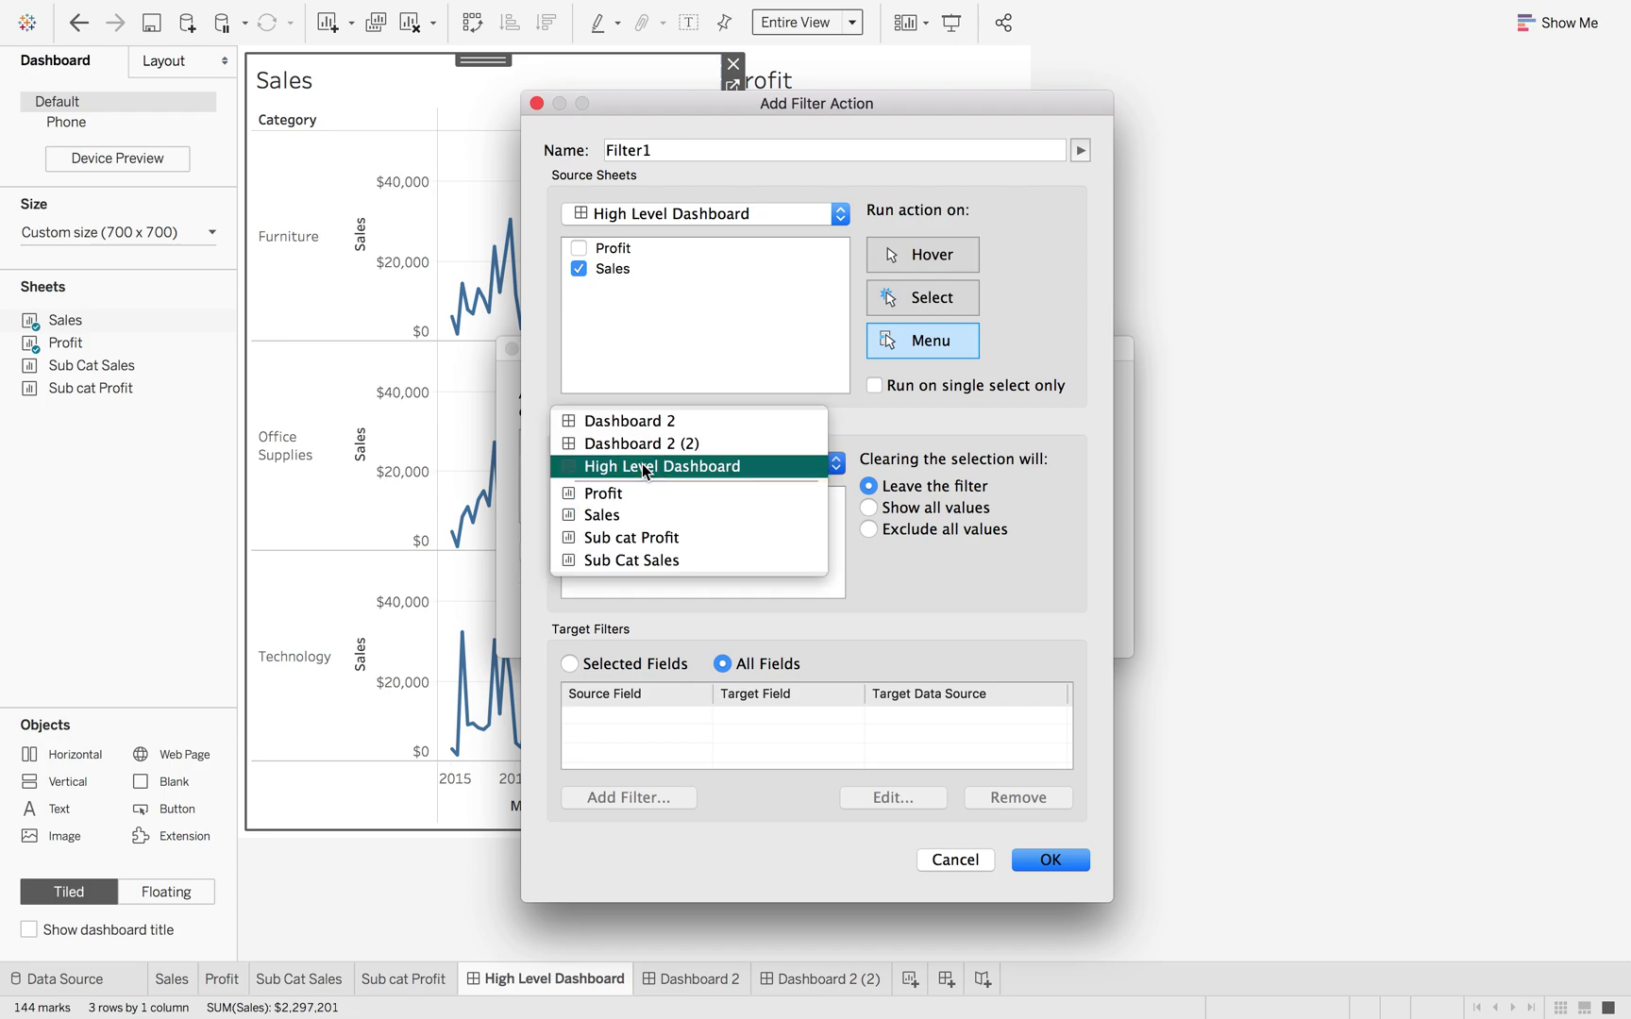
pyautogui.click(644, 425)
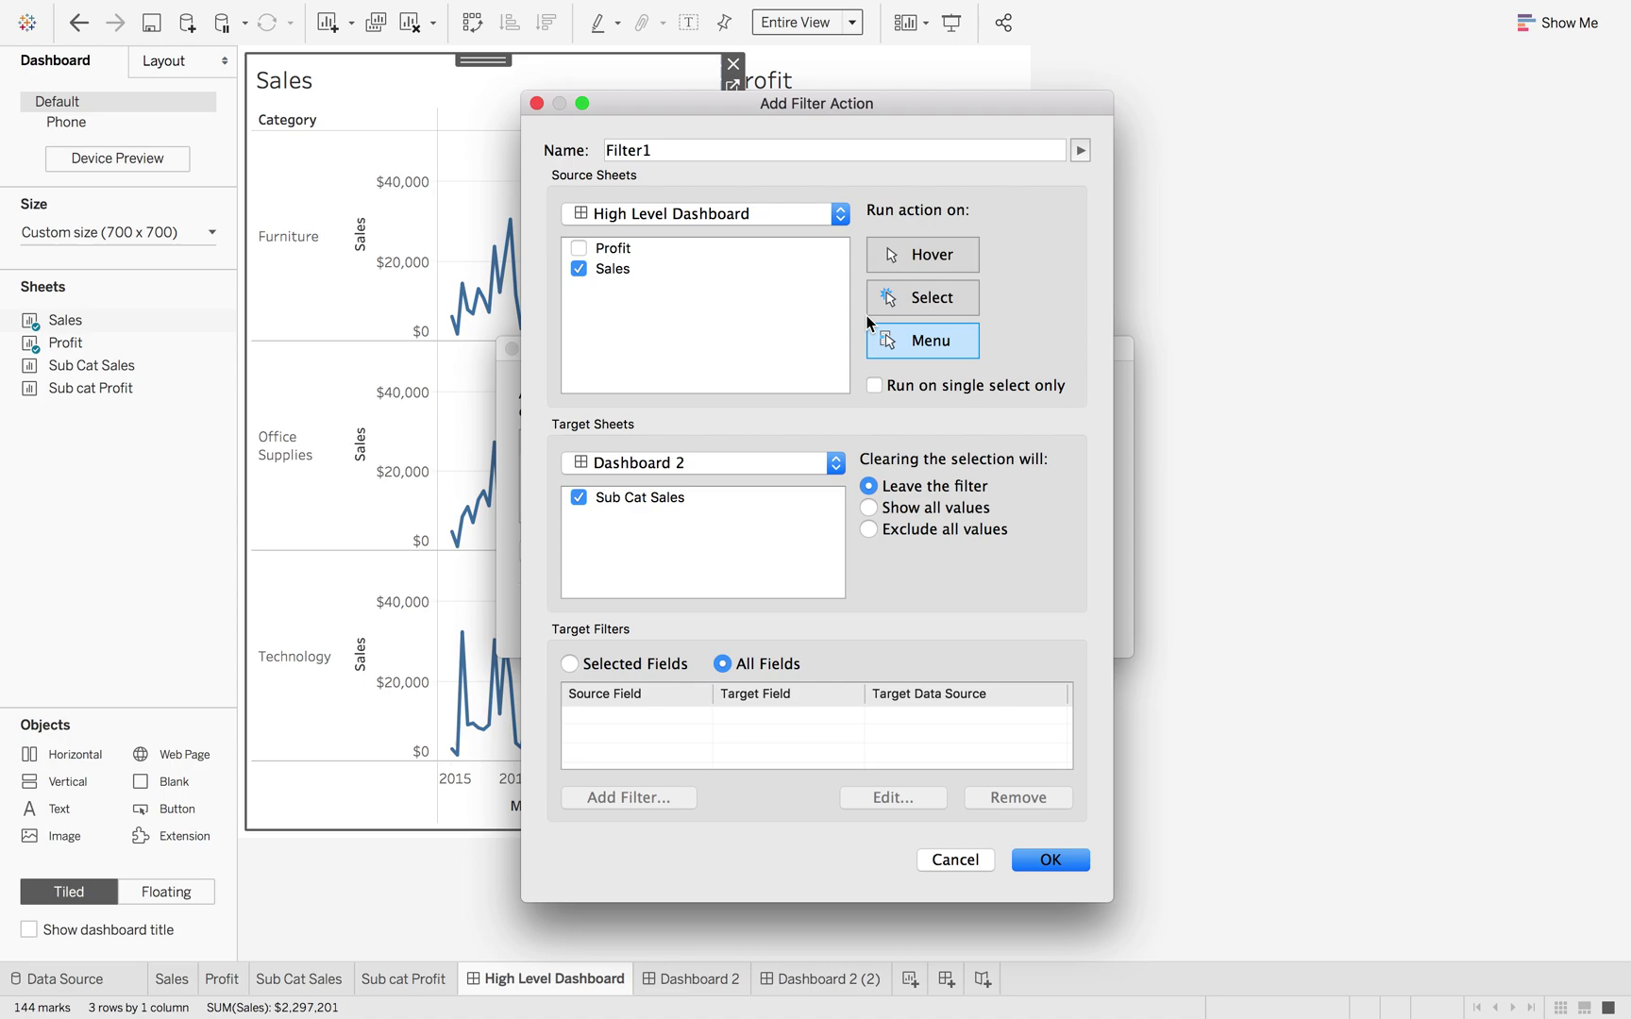
pyautogui.click(923, 298)
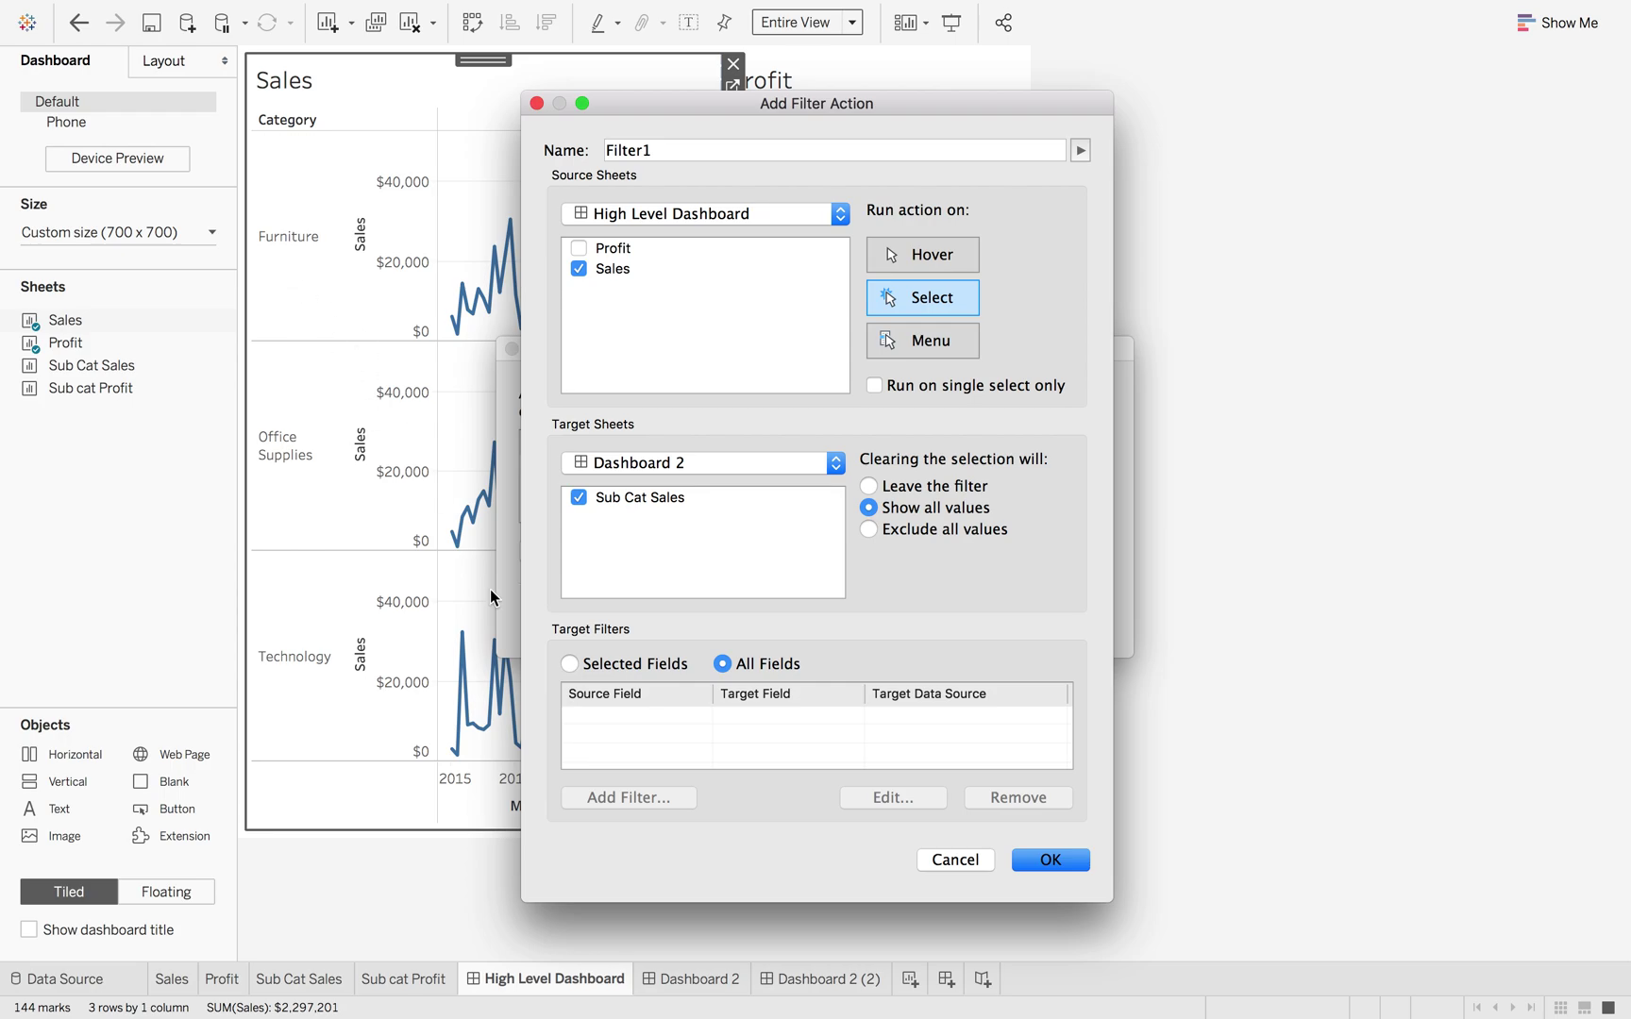
pyautogui.click(571, 664)
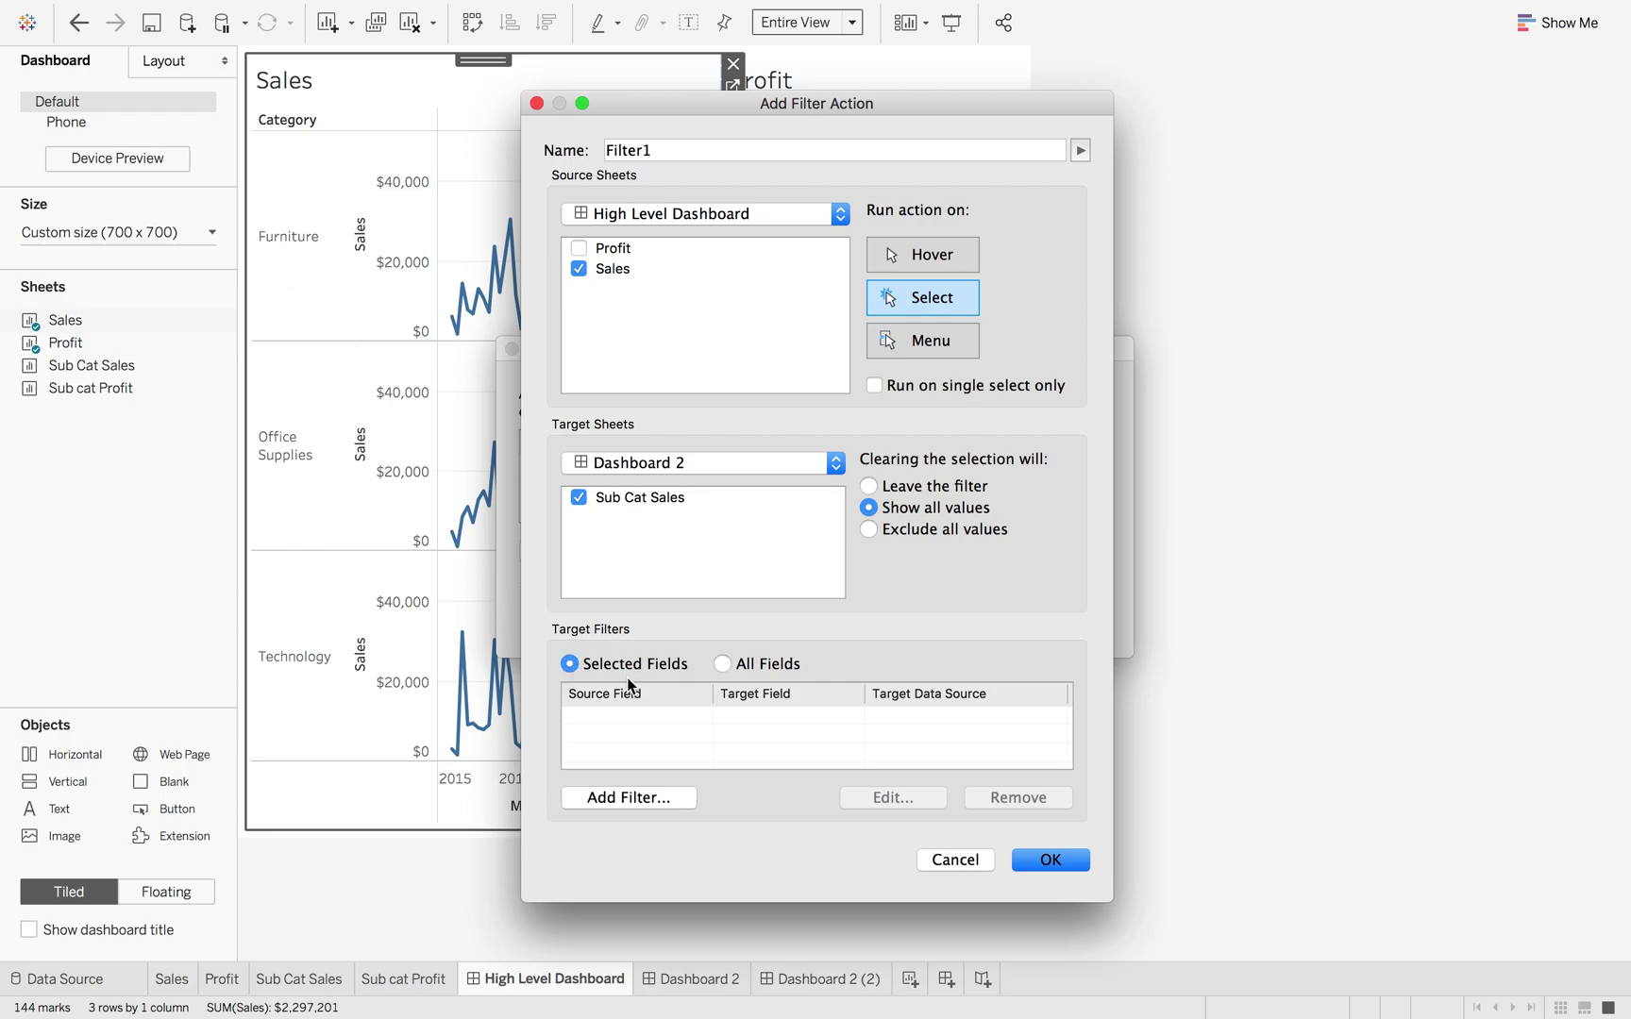
# Map the Category field in the filter and name the action 'Filtered Go to Sales'
pyautogui.click(632, 797)
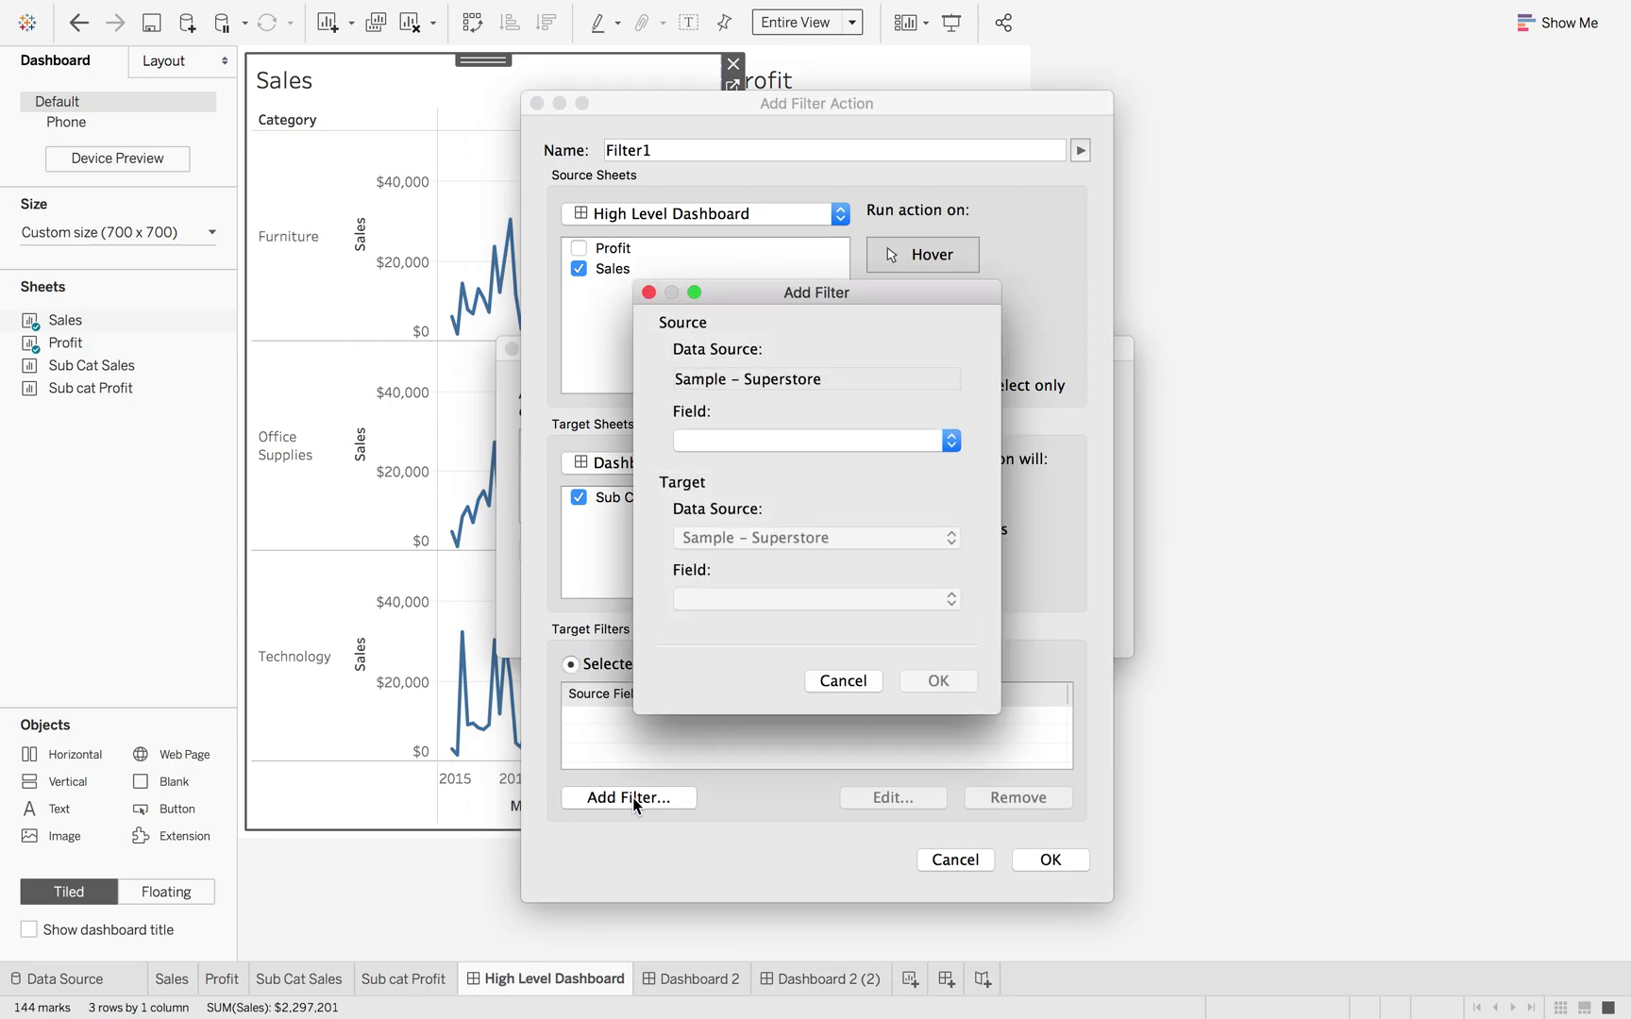
pyautogui.click(788, 449)
pyautogui.click(780, 498)
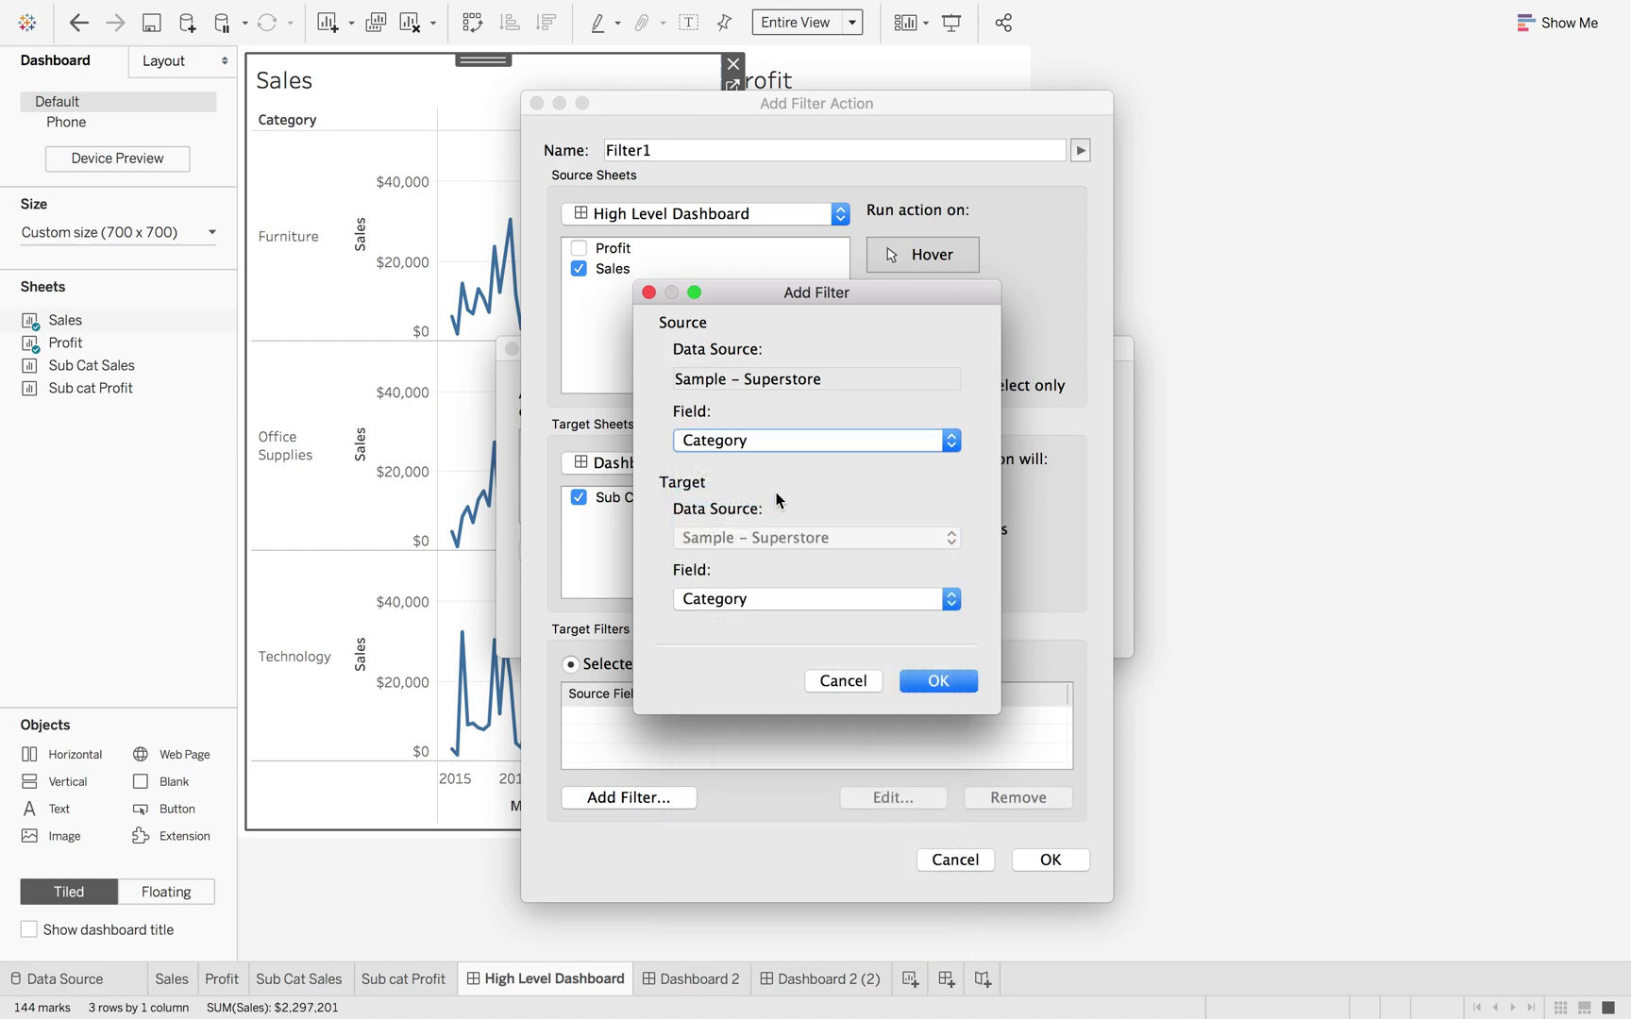
pyautogui.click(927, 683)
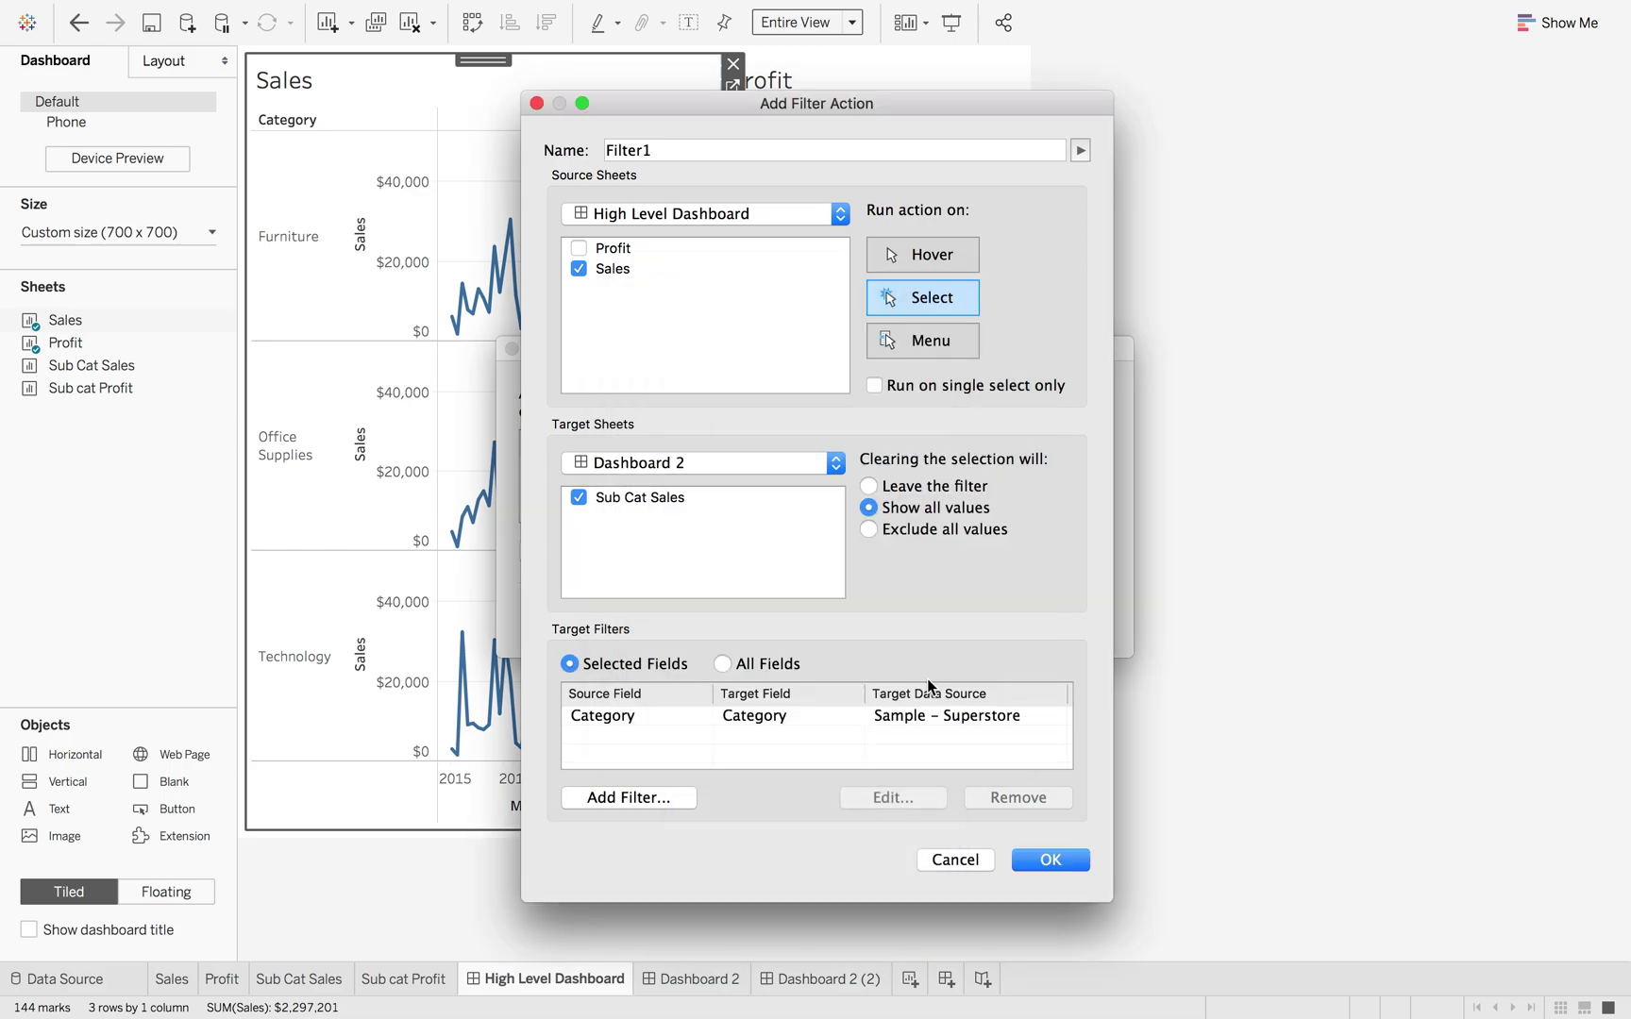
pyautogui.moveTo(663, 150); pyautogui.dragTo(592, 151)
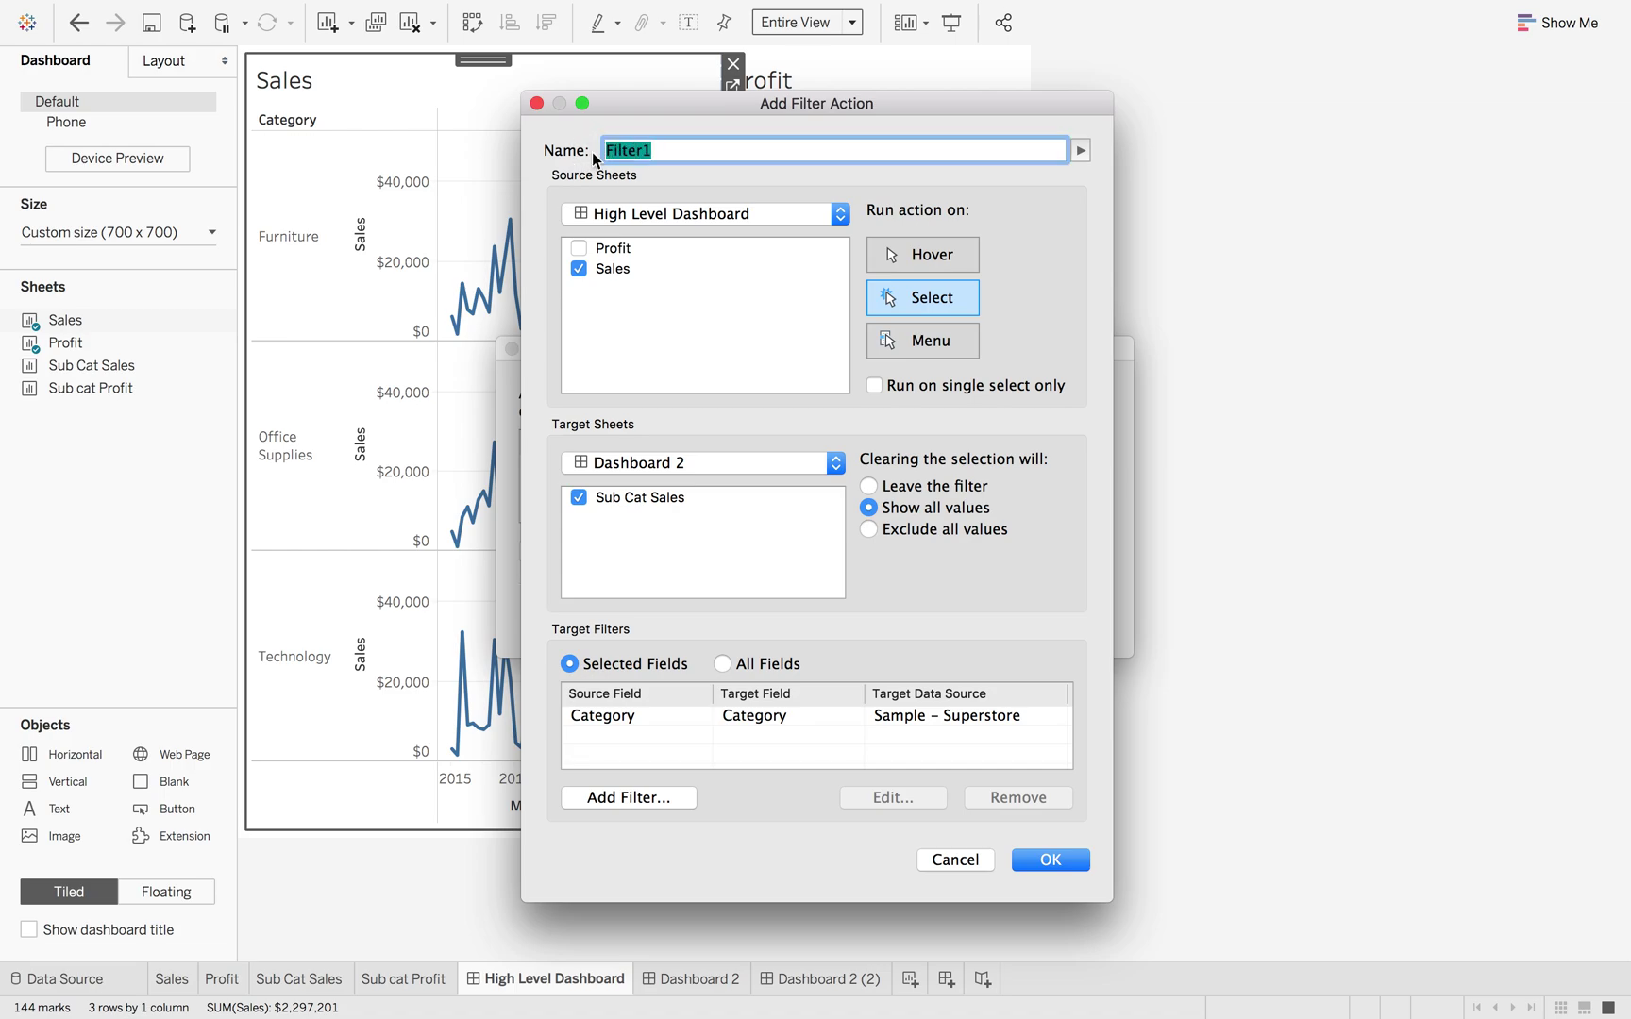
pyautogui.write('Filtered Go to Sales')
pyautogui.click(1038, 855)
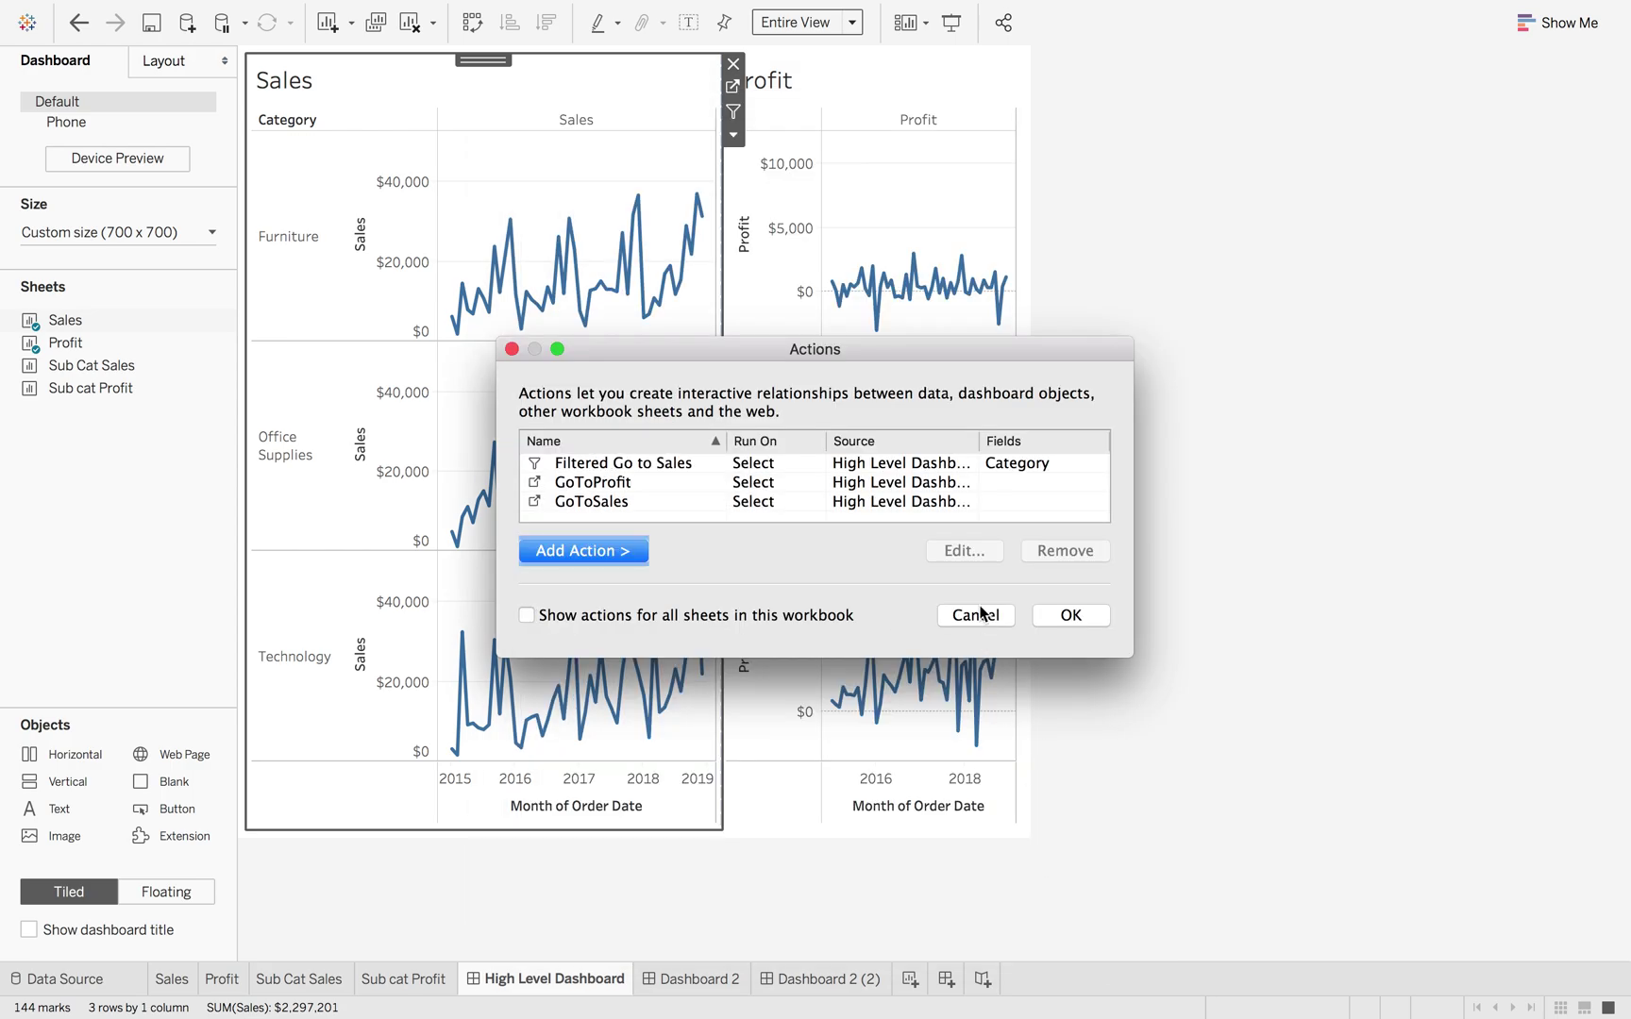
# Test the filter with Furniture, return home, then open the unfiltered Sub Cat Sales dashboard
pyautogui.click(1069, 615)
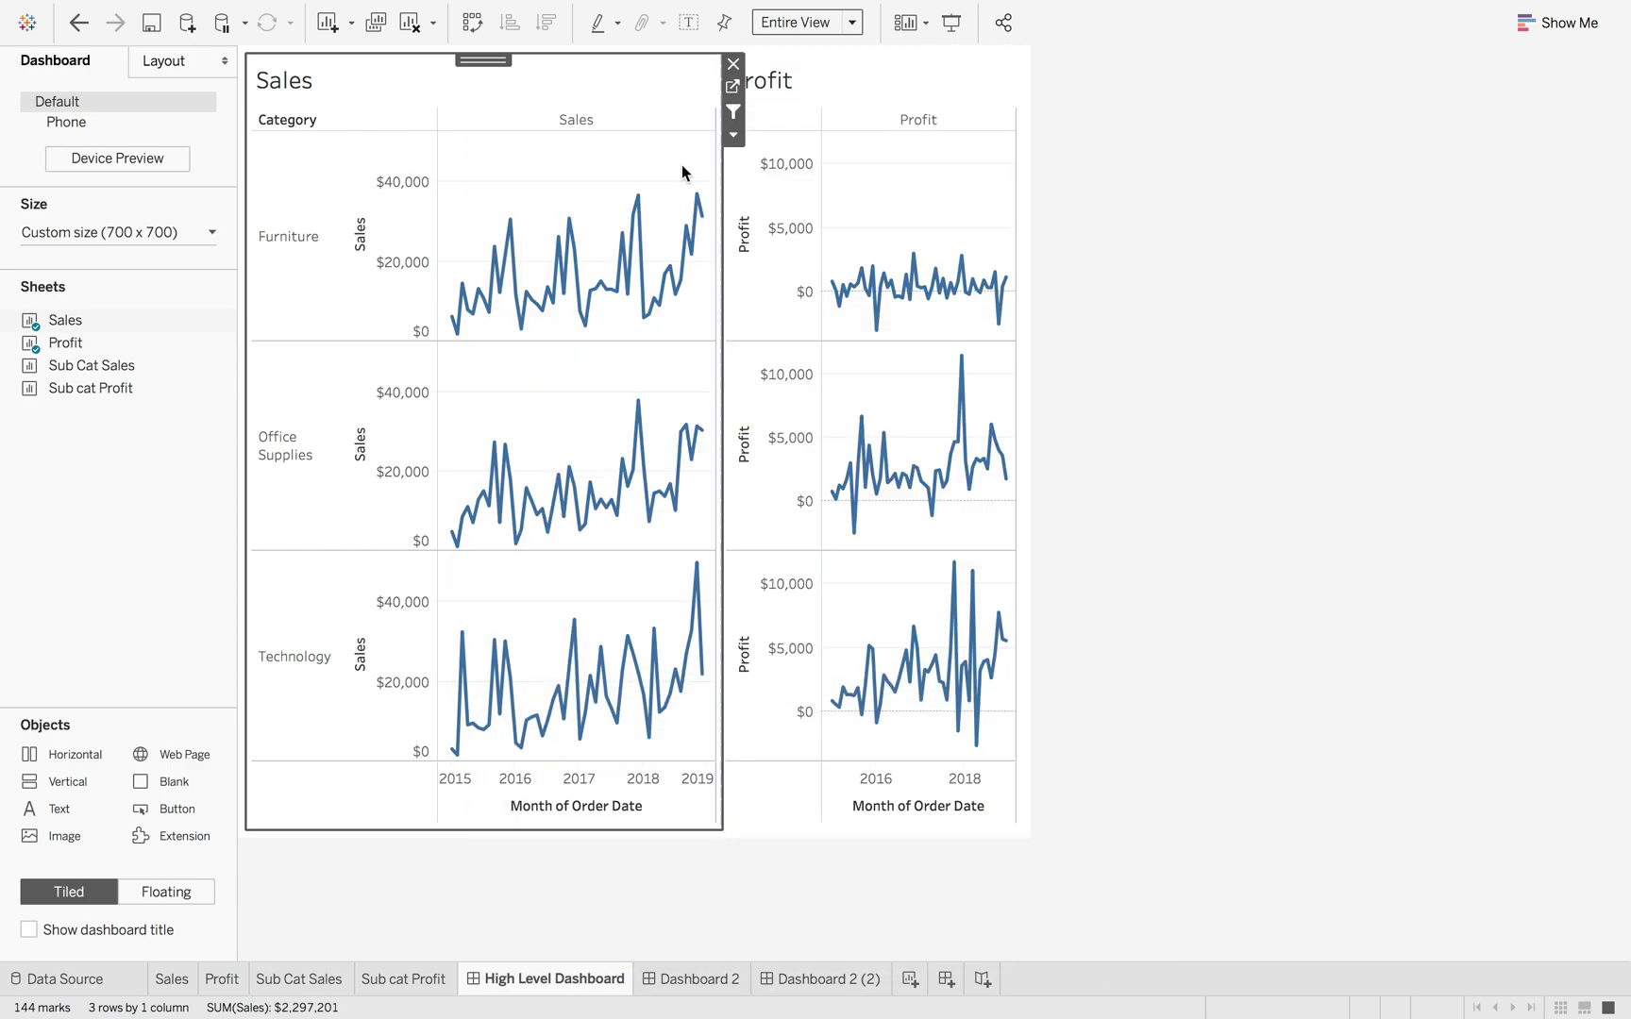
pyautogui.click(301, 243)
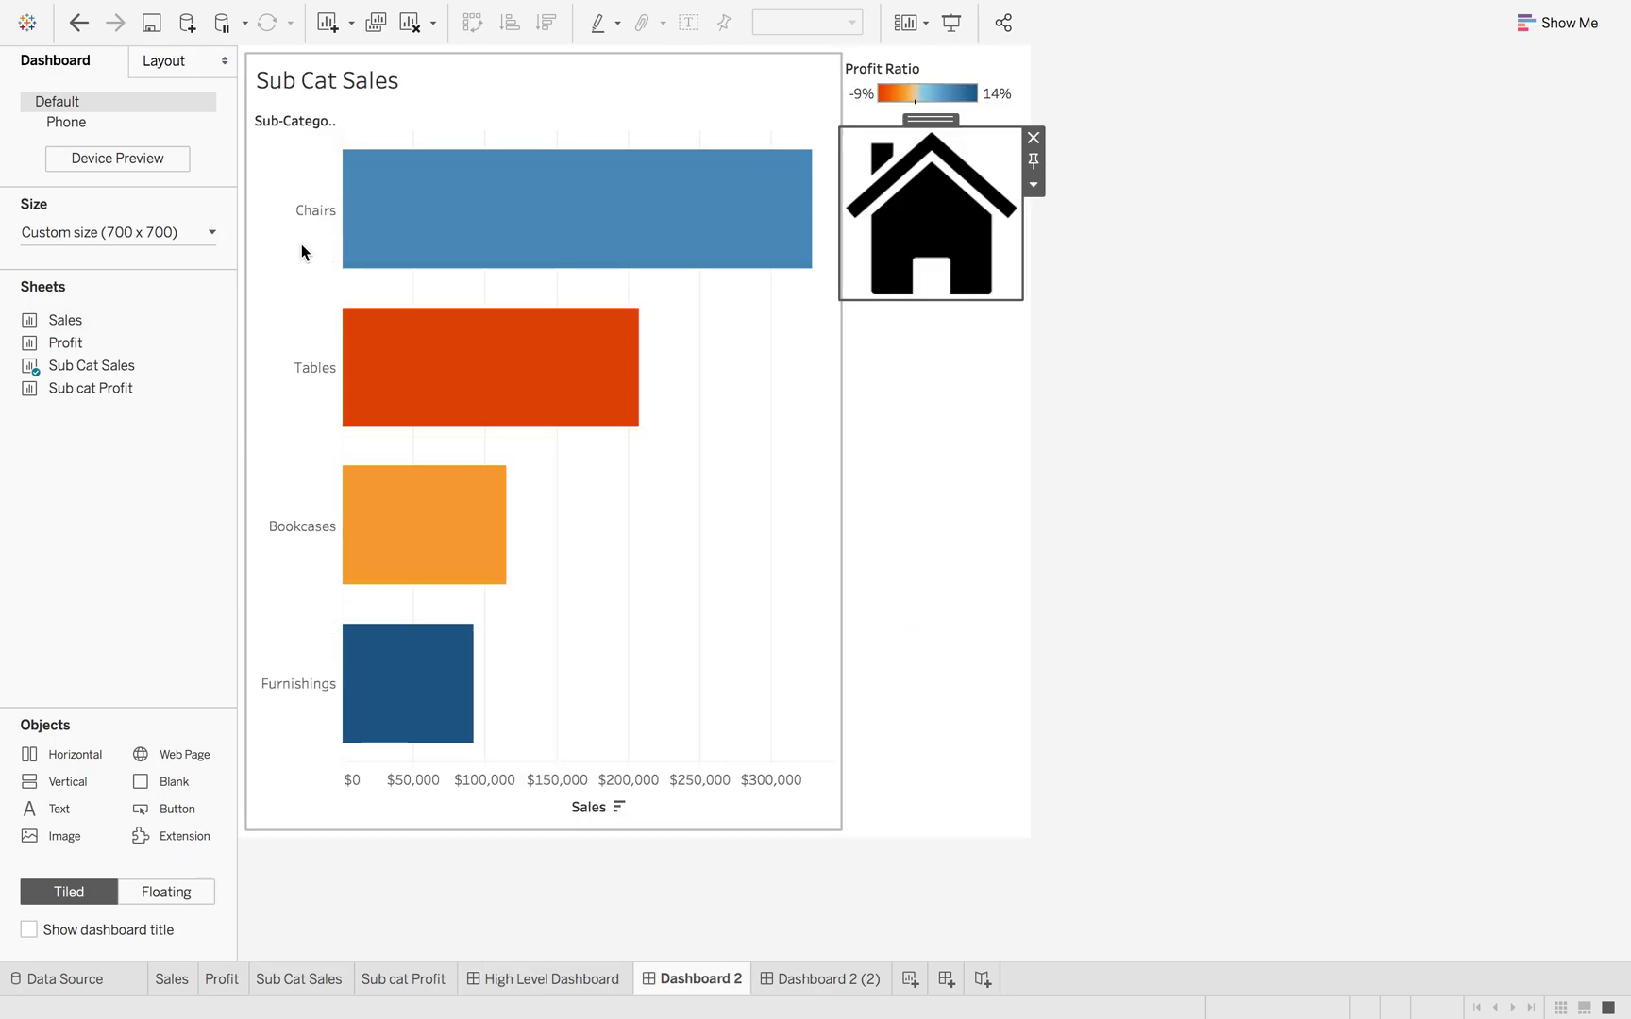
pyautogui.click(920, 236)
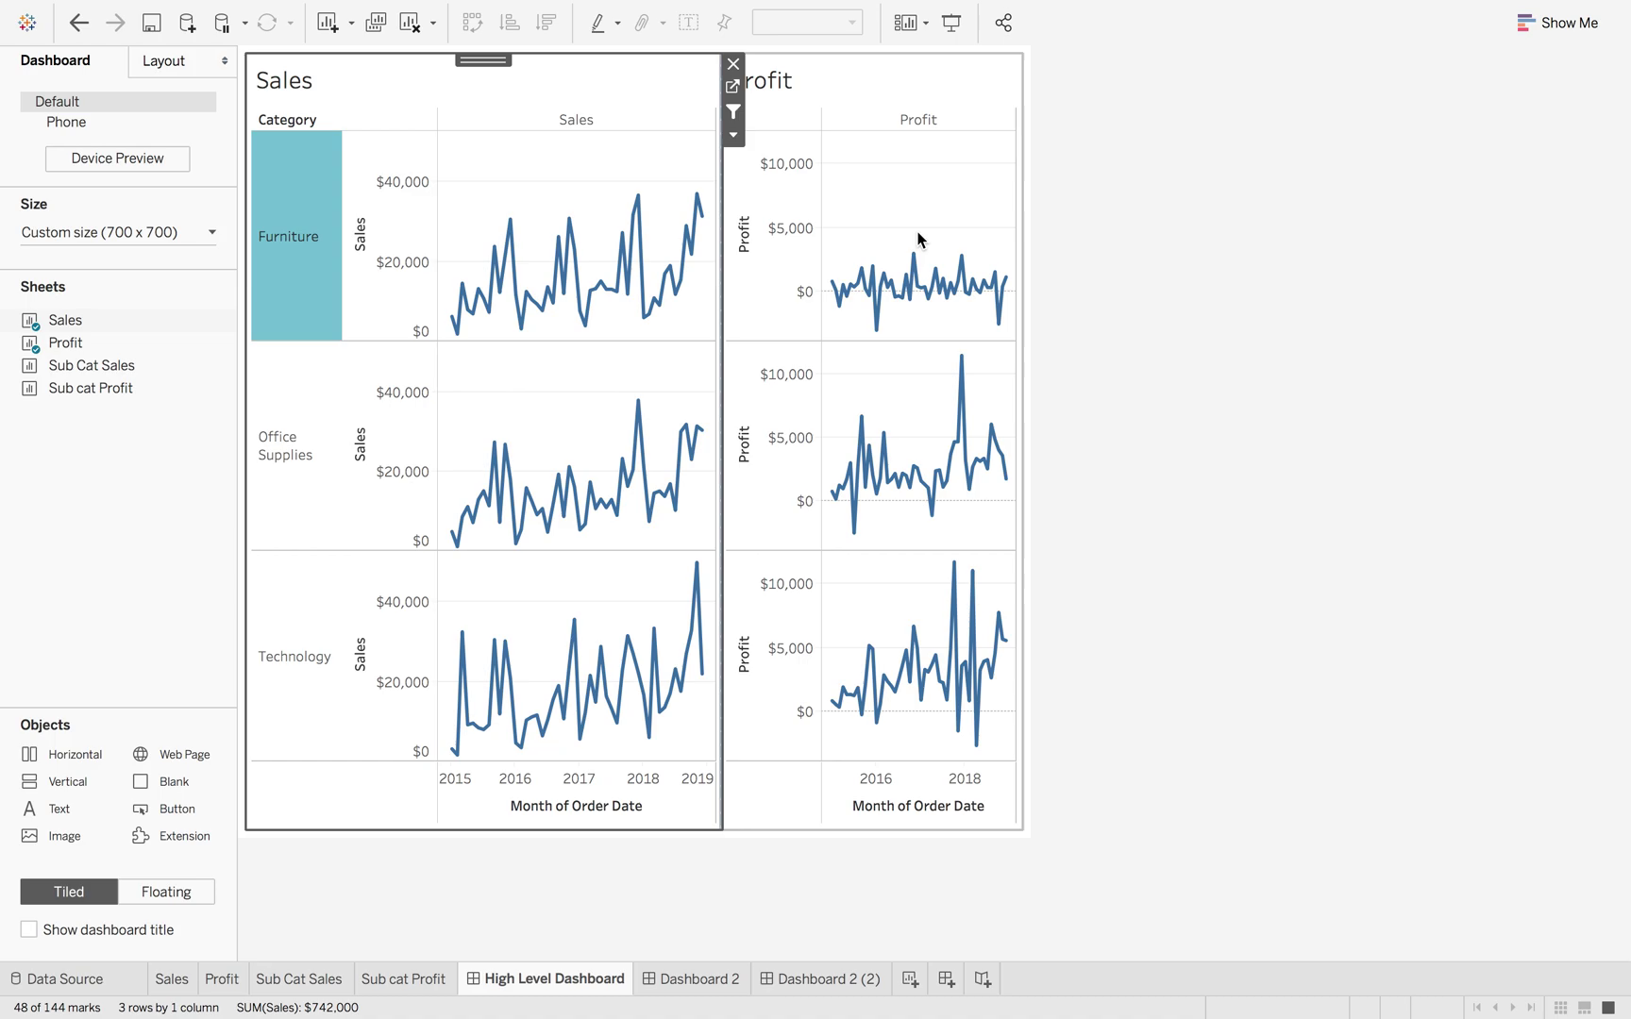
pyautogui.click(297, 256)
pyautogui.click(559, 121)
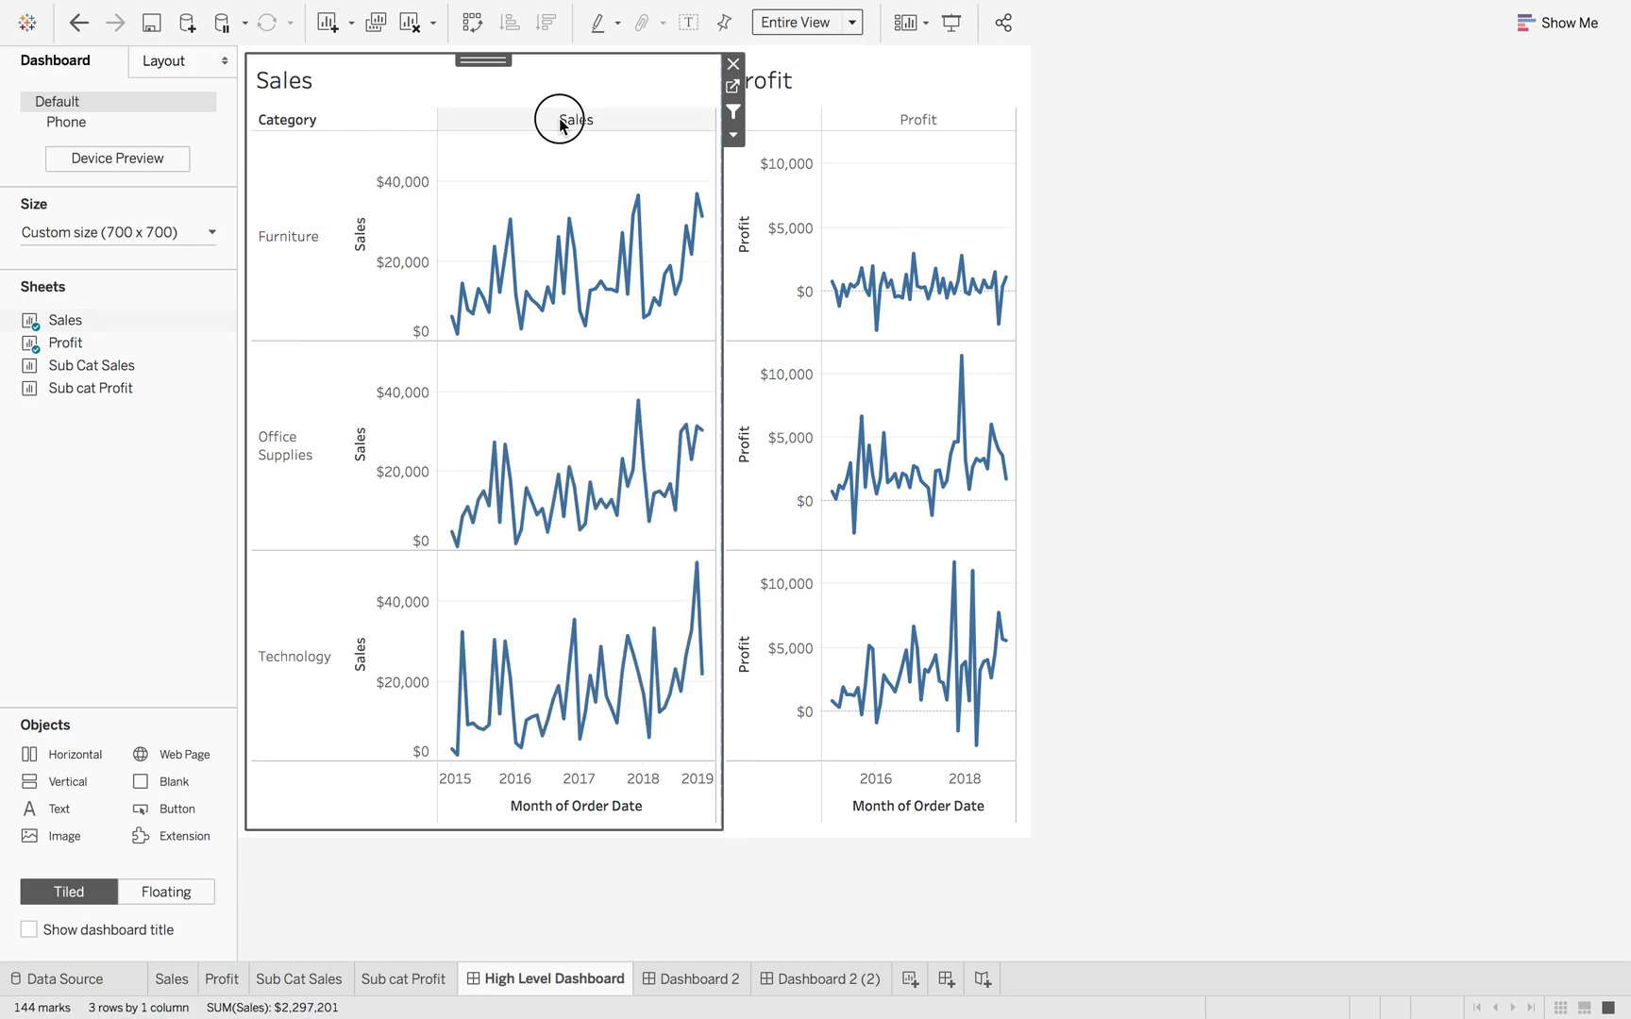